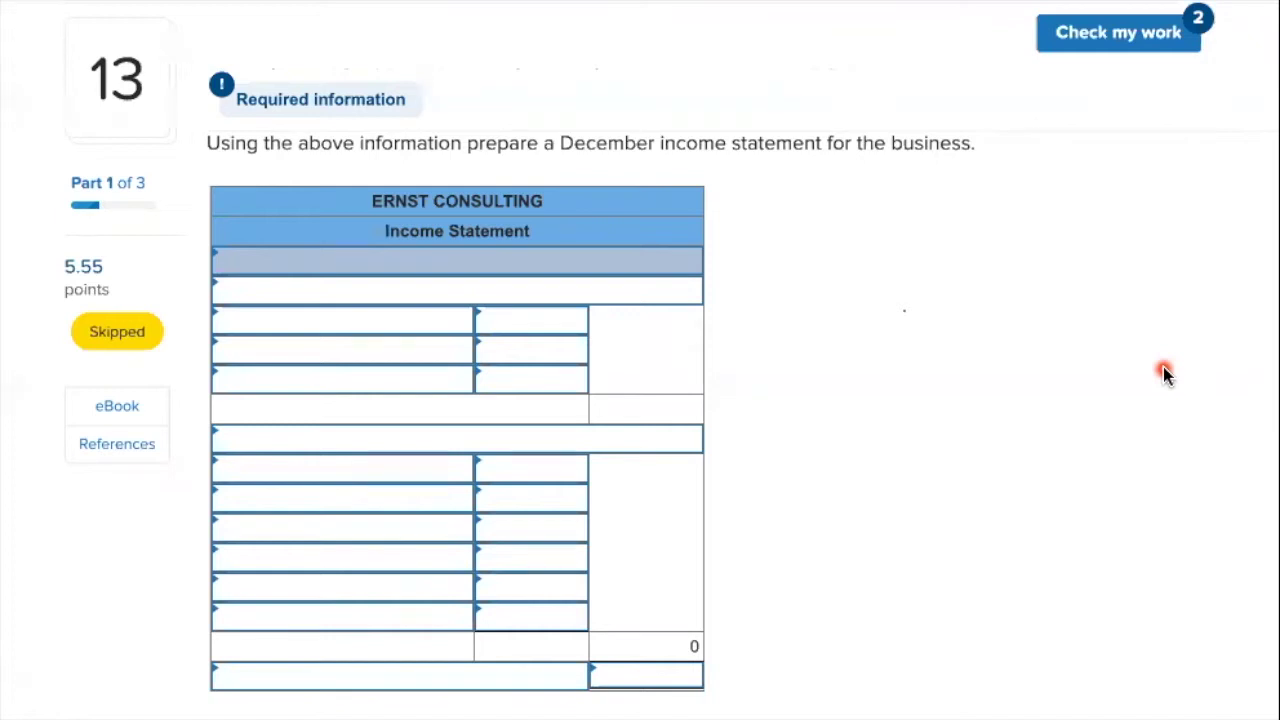
# - Set the income statement's date heading to For Month Ended December 31
pyautogui.scroll(3, 1179, 316)
pyautogui.scroll(3, 1179, 318)
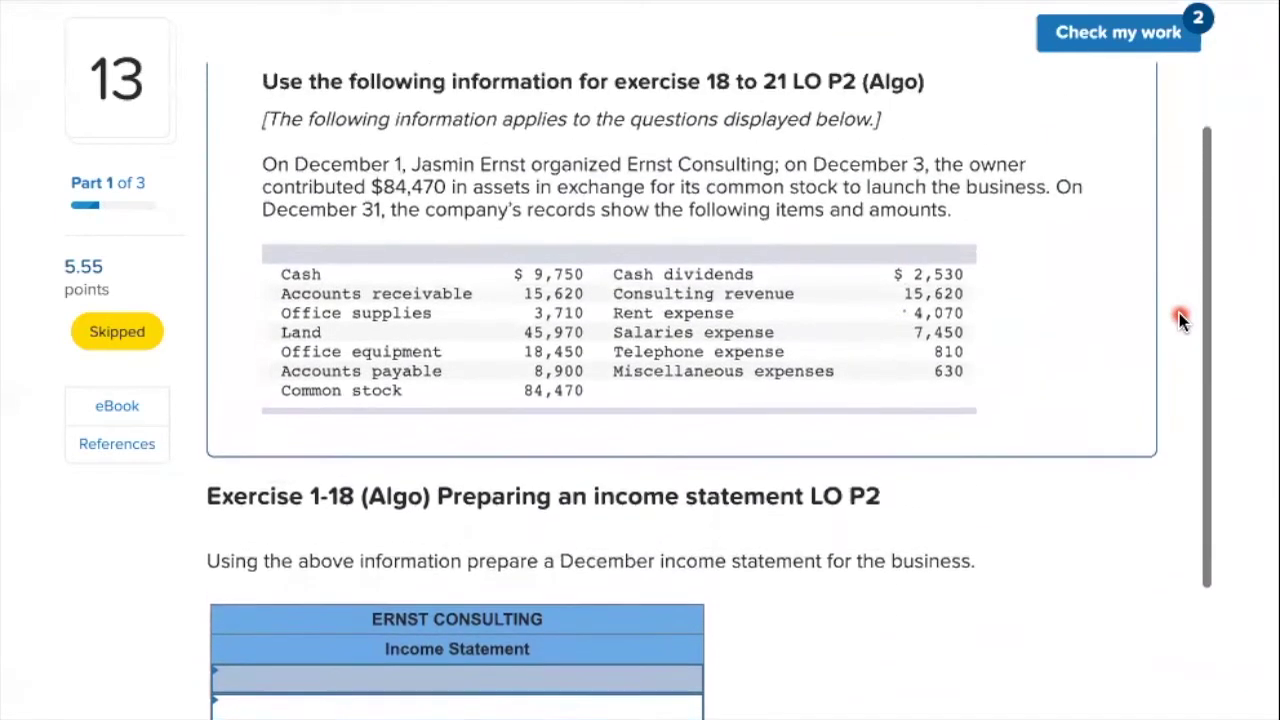
pyautogui.scroll(-2, 1179, 318)
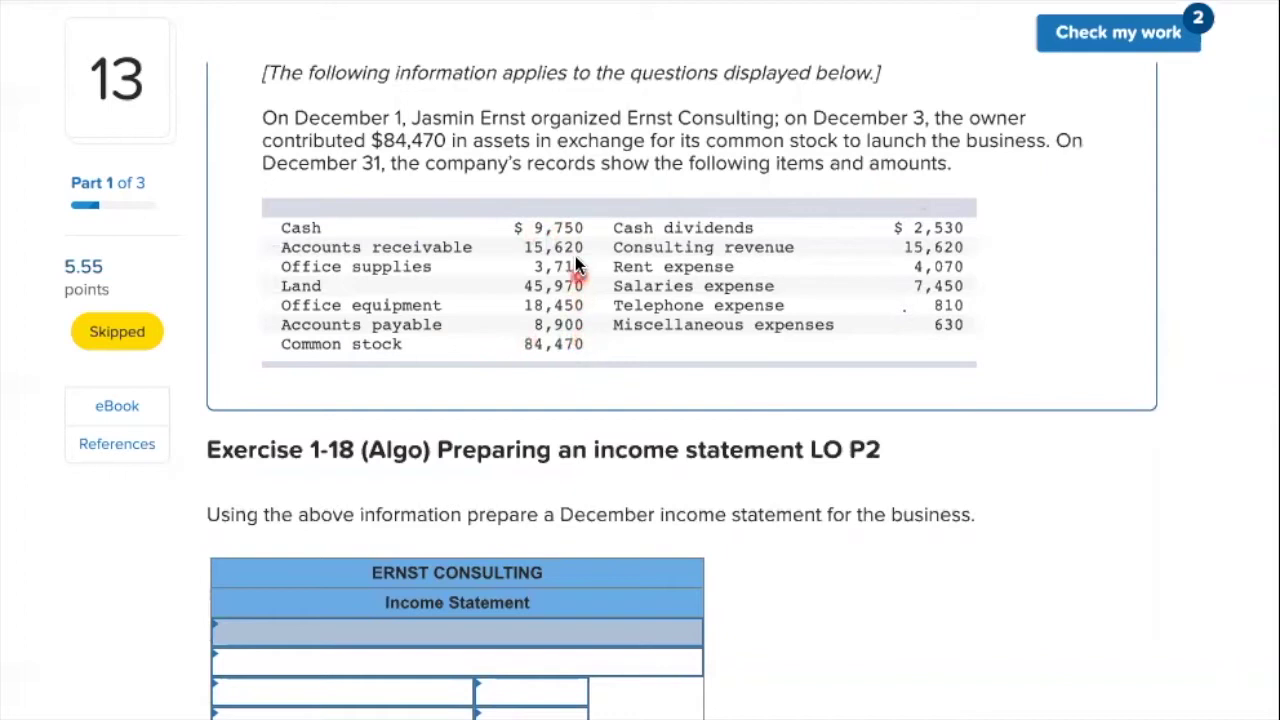
pyautogui.scroll(-3, 748, 369)
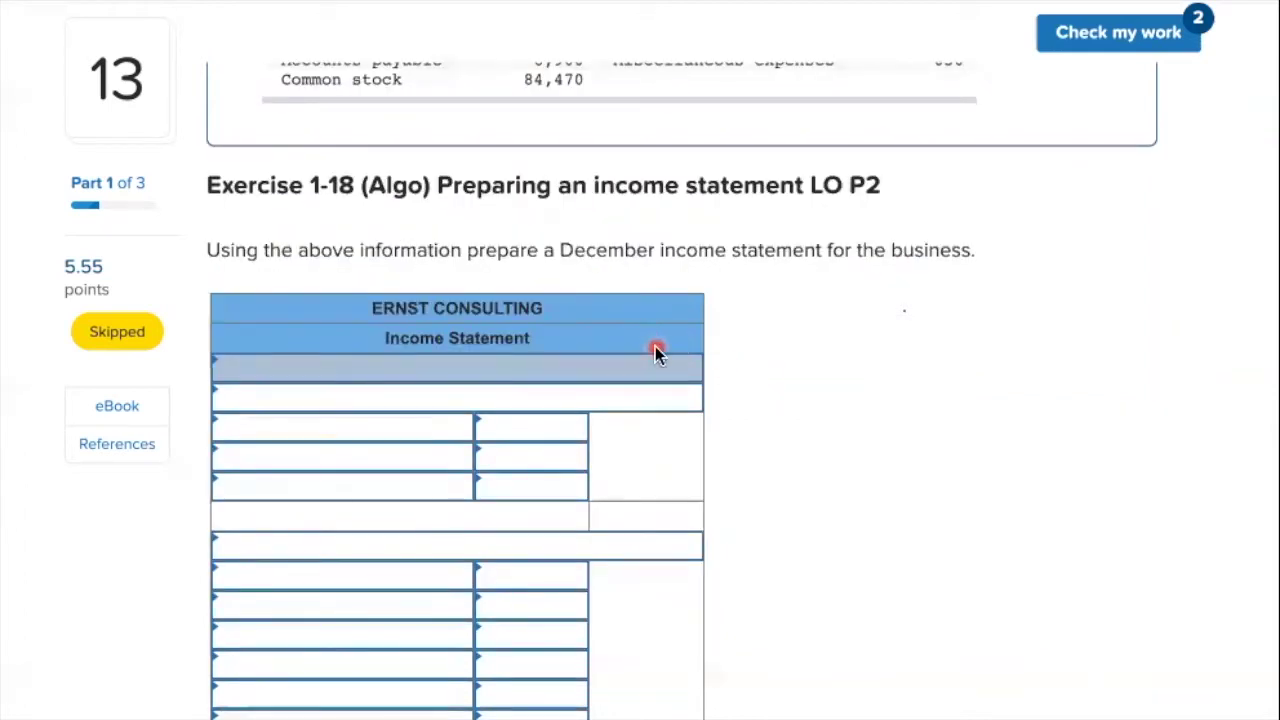
pyautogui.click(670, 369)
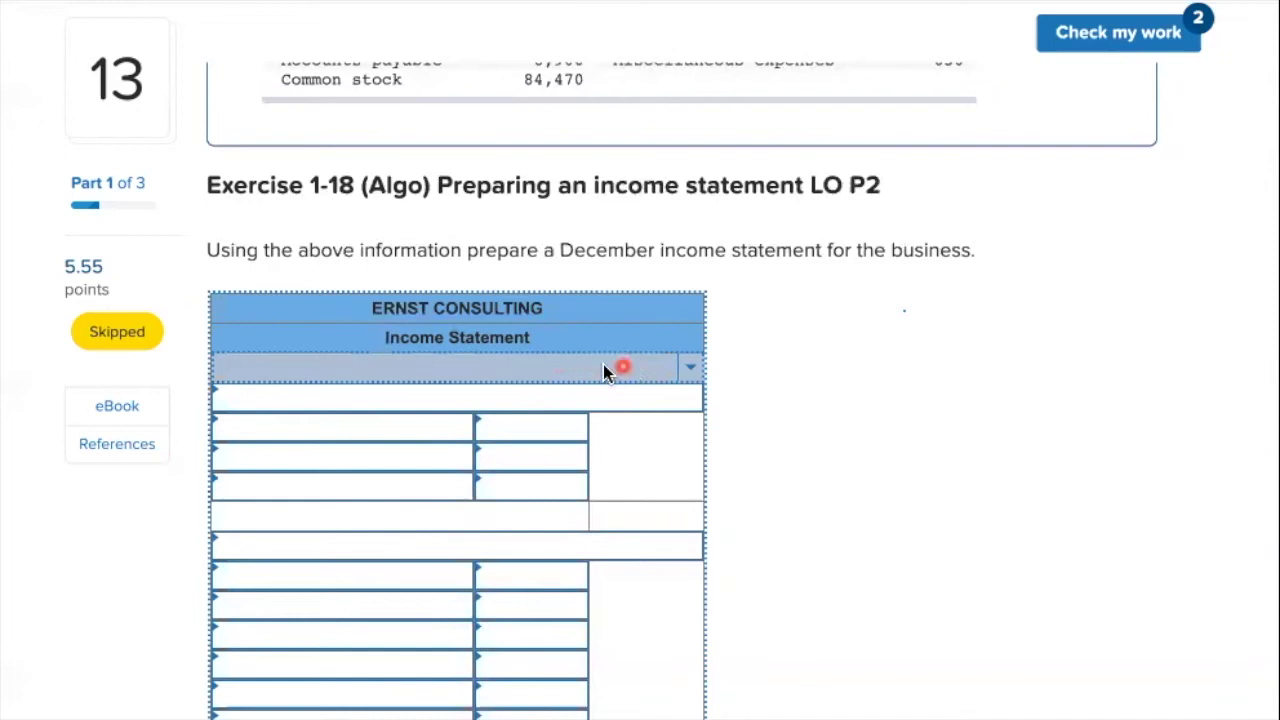
pyautogui.click(690, 367)
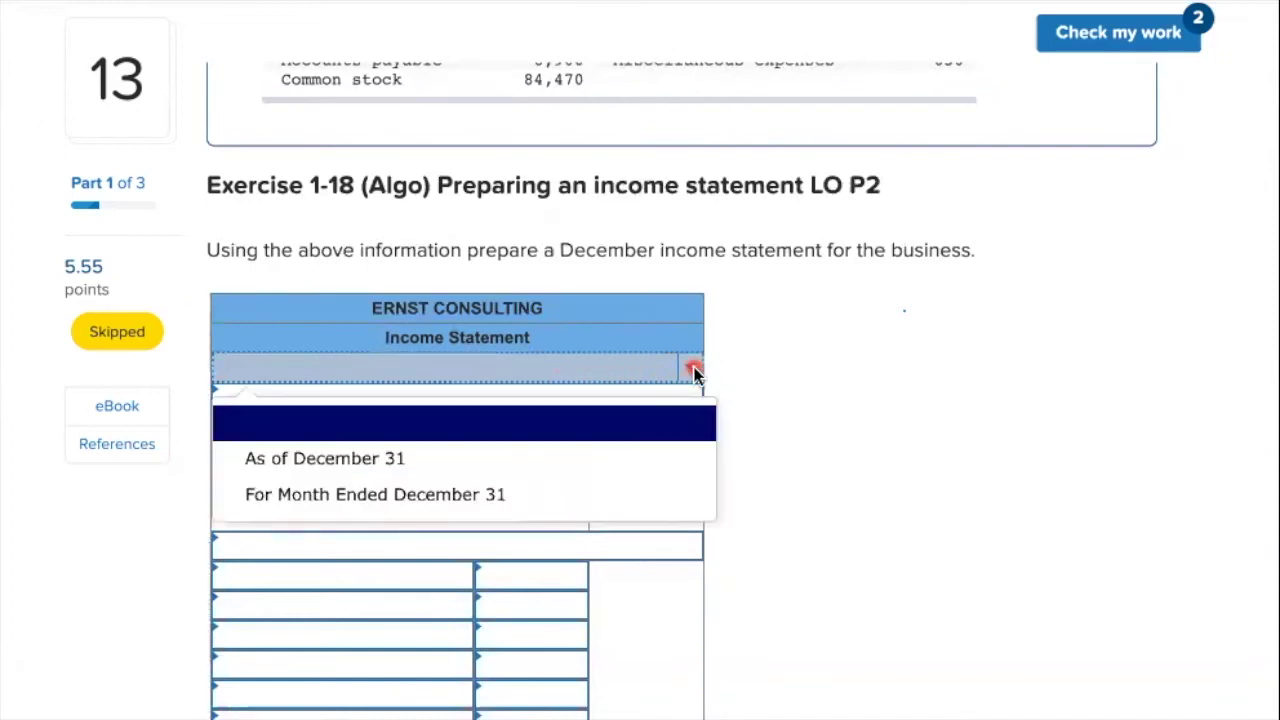
pyautogui.scroll(-1, 660, 480)
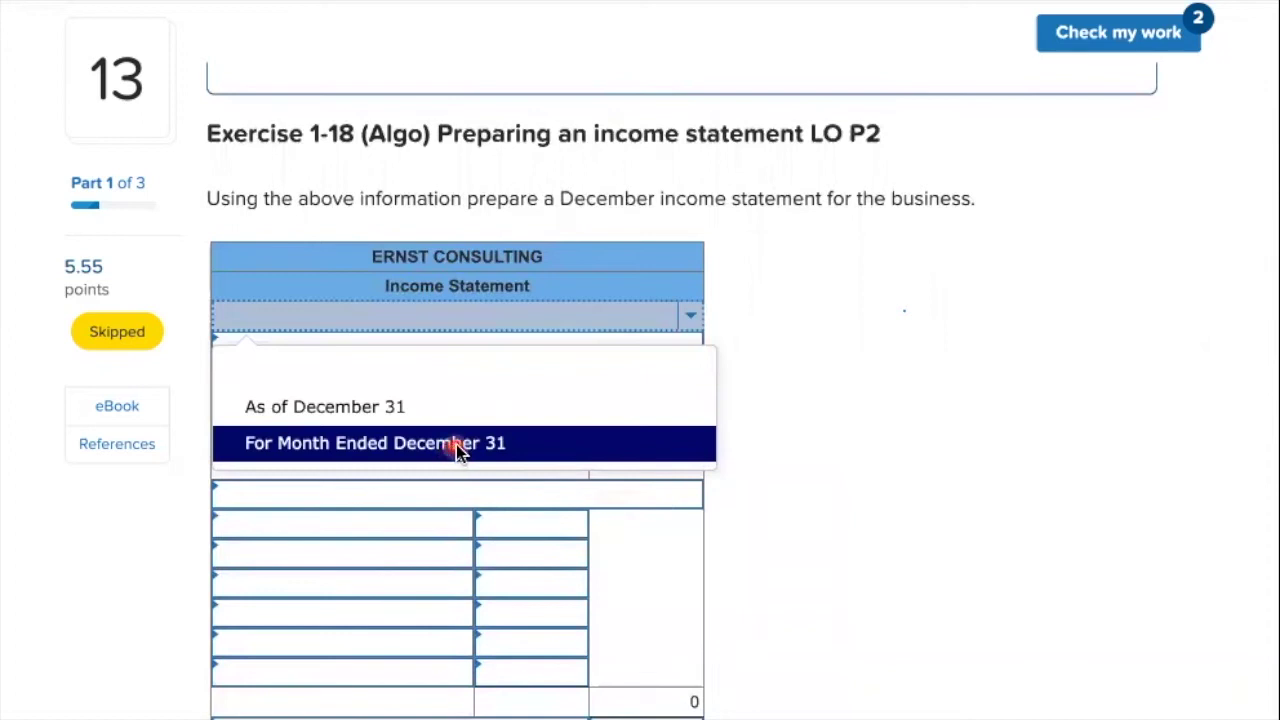
pyautogui.click(508, 447)
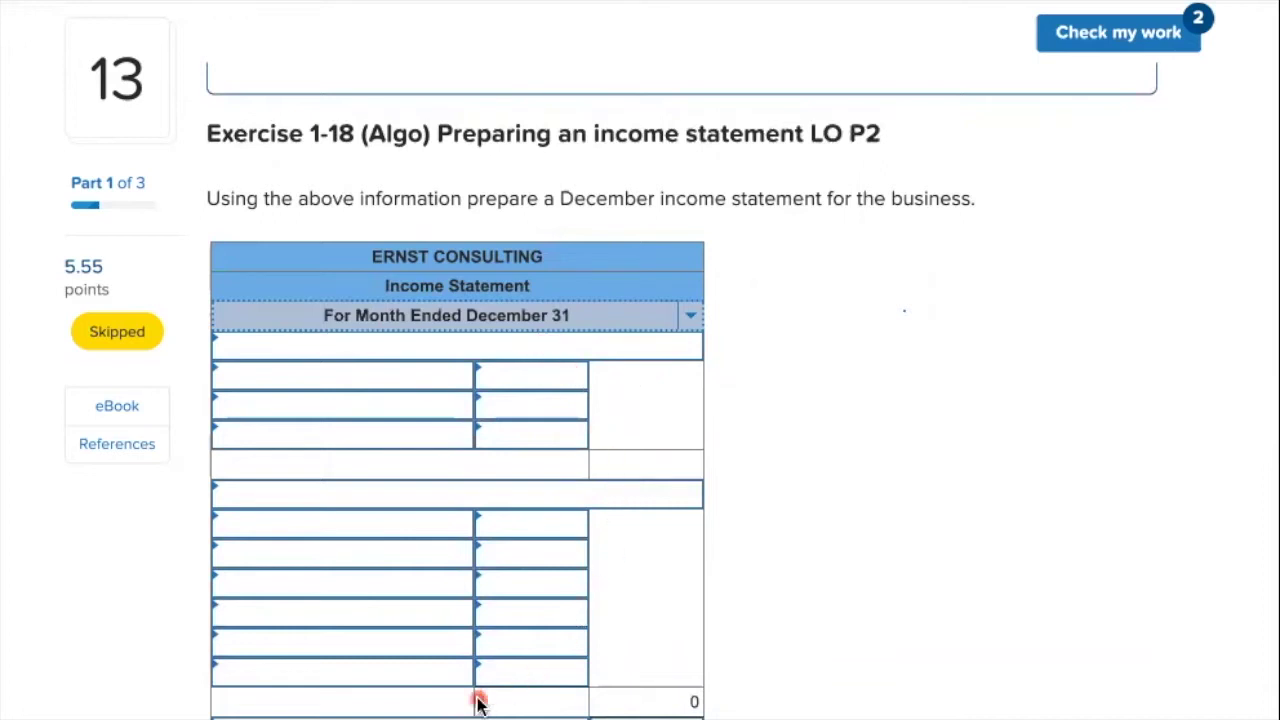
# - Label the income statement's first section Revenues and its second section Expenses
pyautogui.click(651, 343)
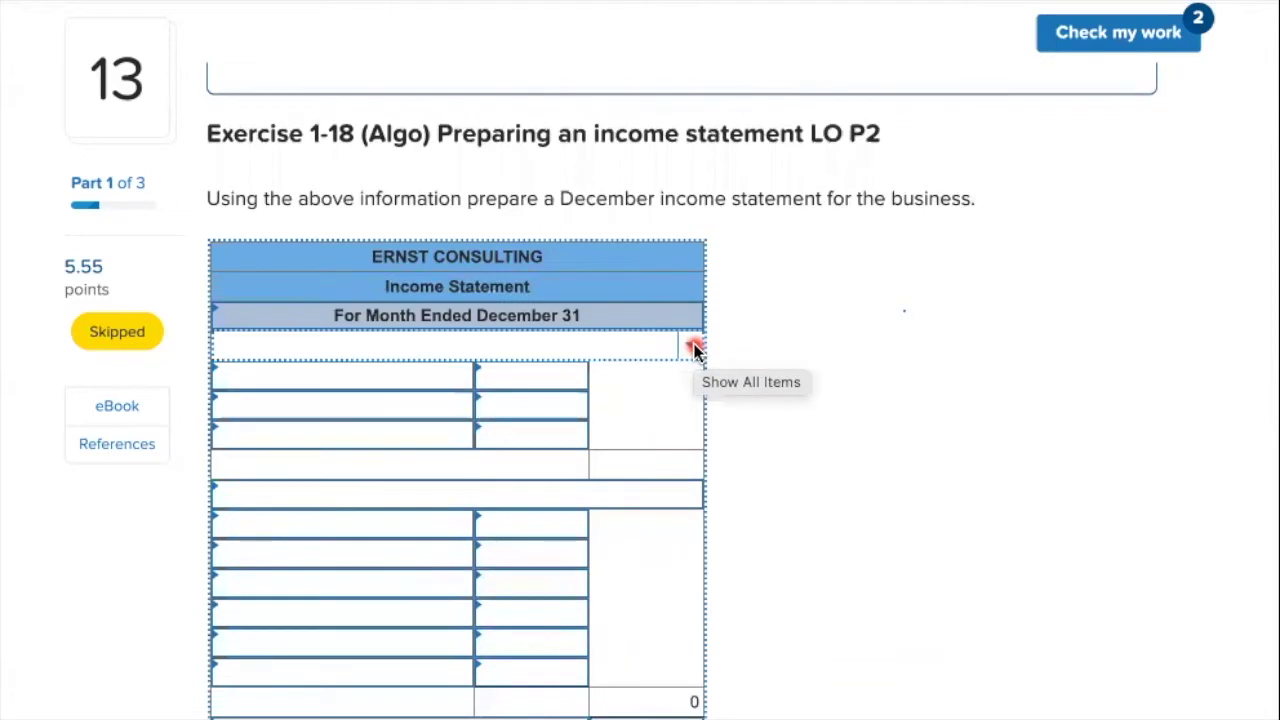
pyautogui.click(695, 350)
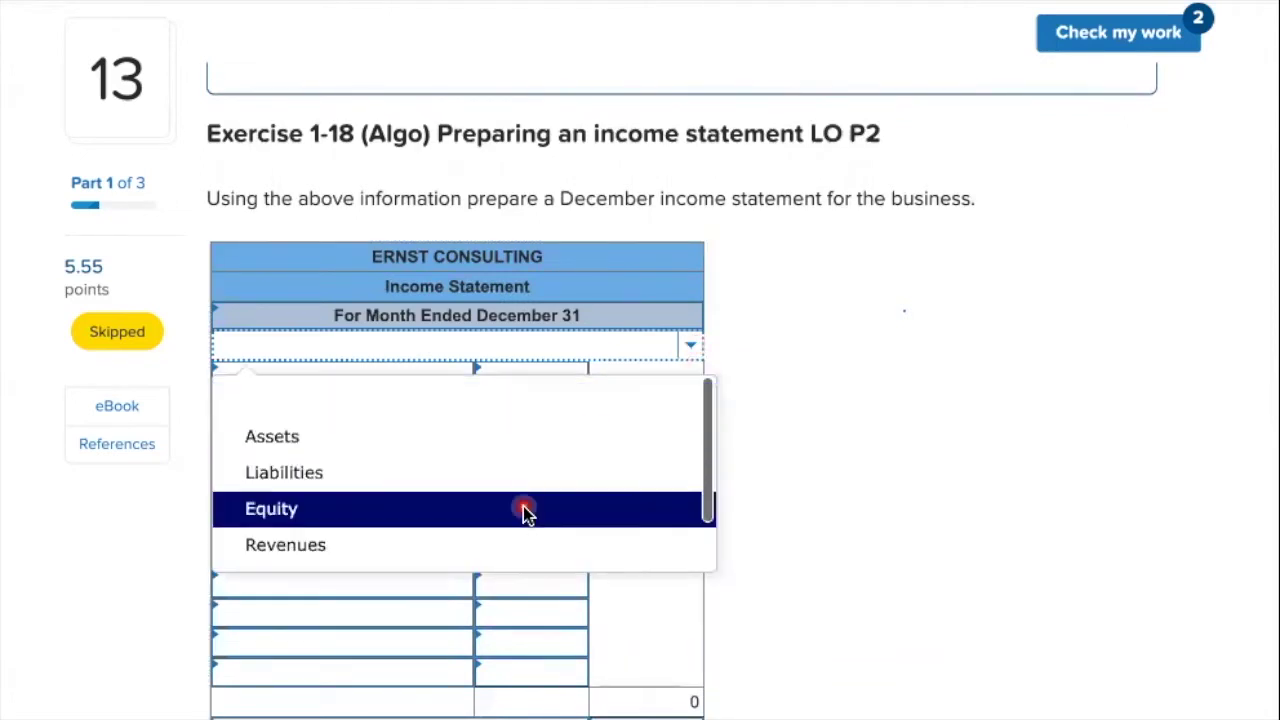
pyautogui.click(371, 543)
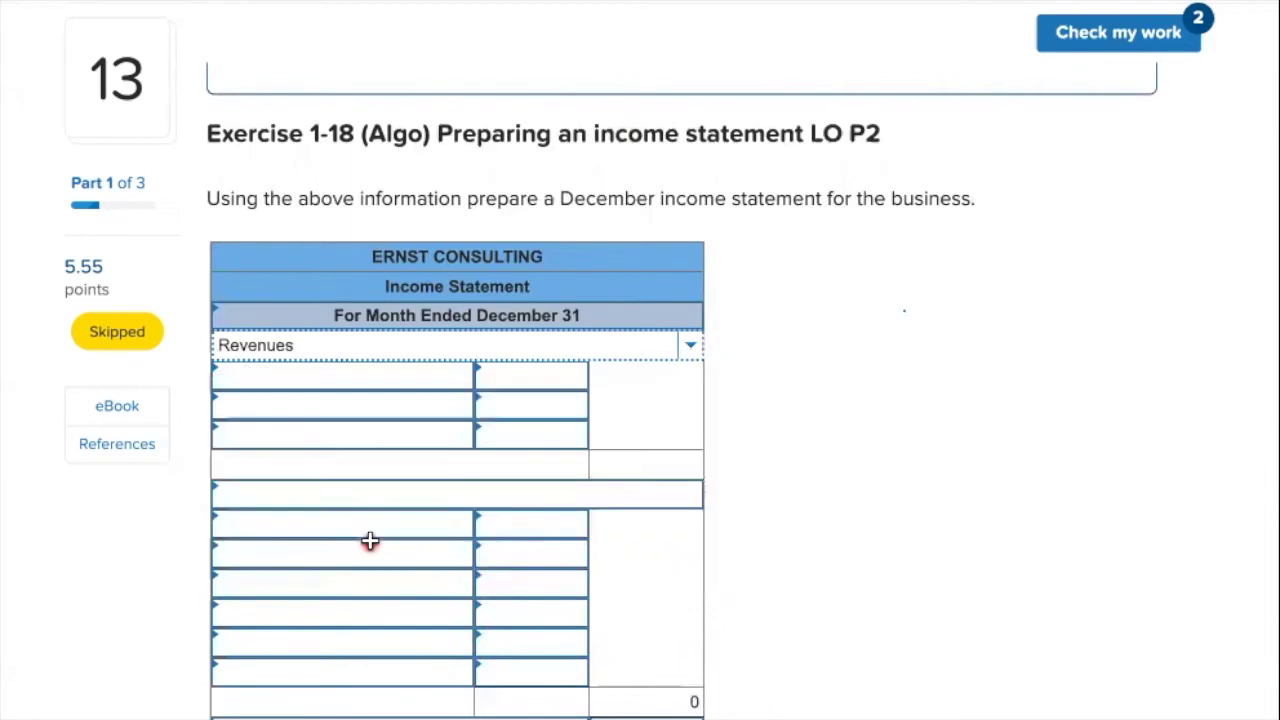
pyautogui.click(590, 494)
pyautogui.click(695, 497)
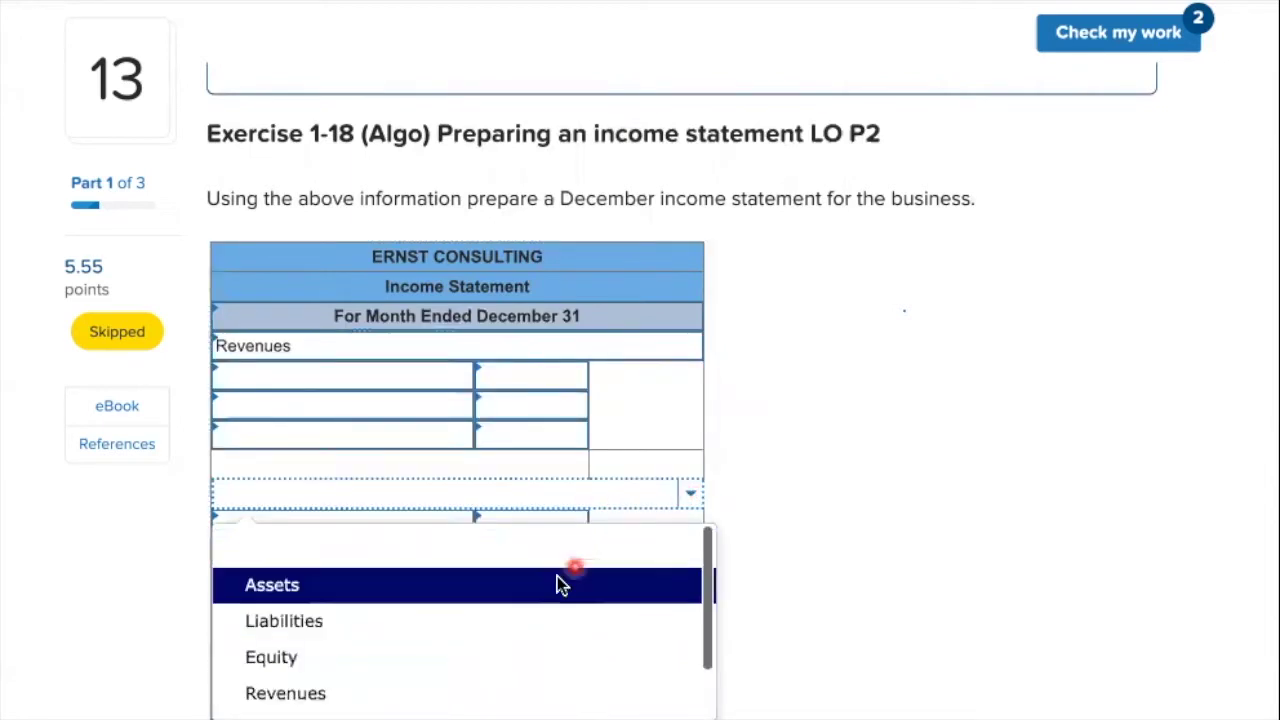
pyautogui.scroll(-1, 474, 630)
pyautogui.moveTo(709, 540); pyautogui.dragTo(709, 614)
pyautogui.click(345, 609)
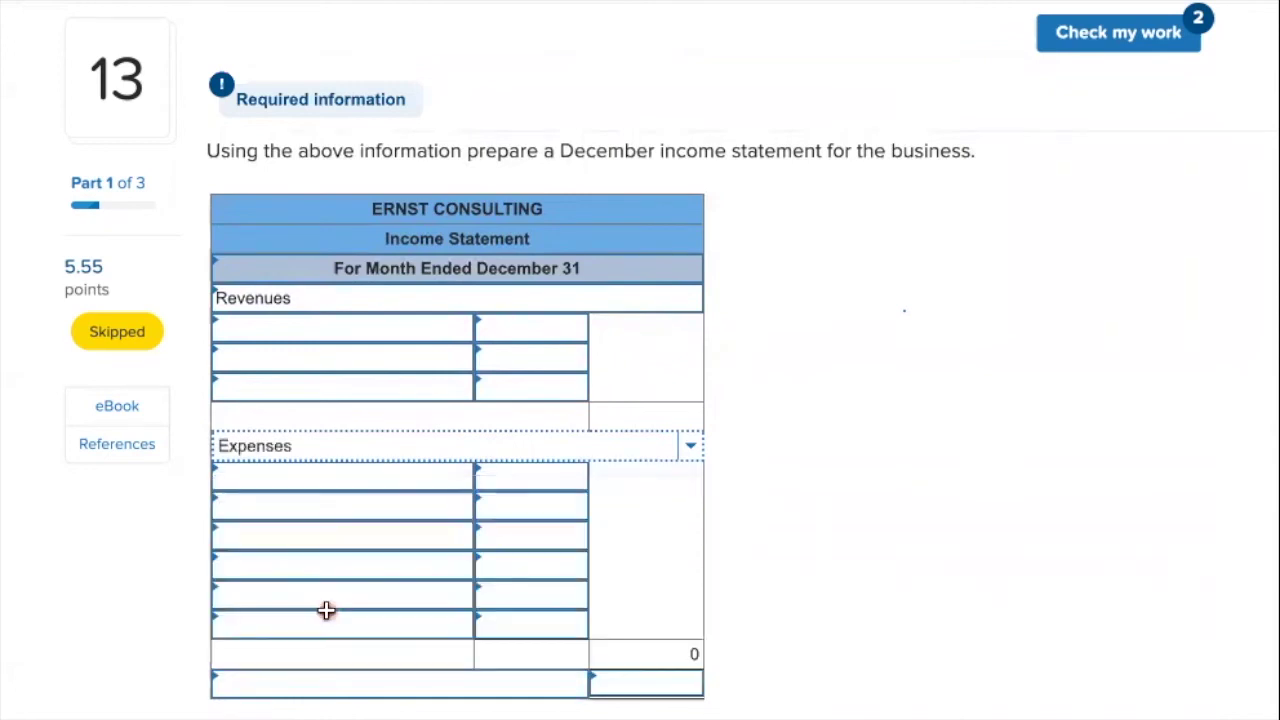
# - Add Consulting revenue with an amount of 15620 as the first line under Revenues
pyautogui.scroll(3, 1006, 340)
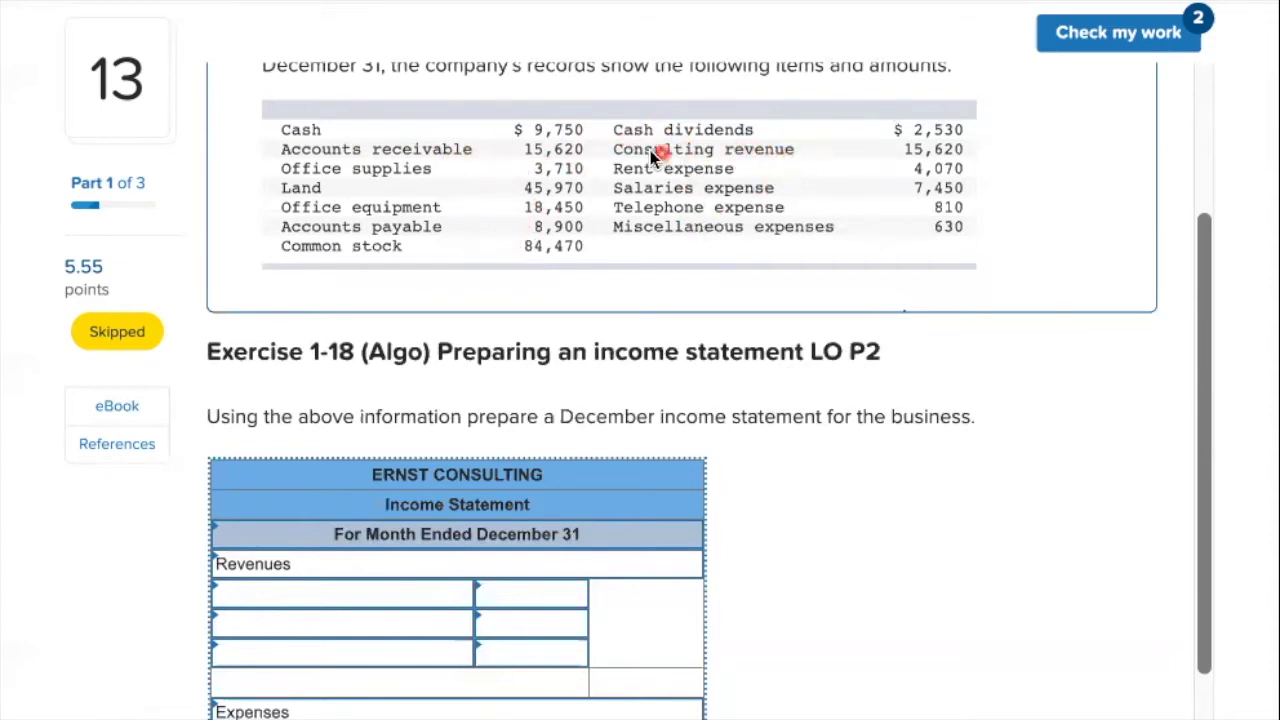
pyautogui.click(437, 592)
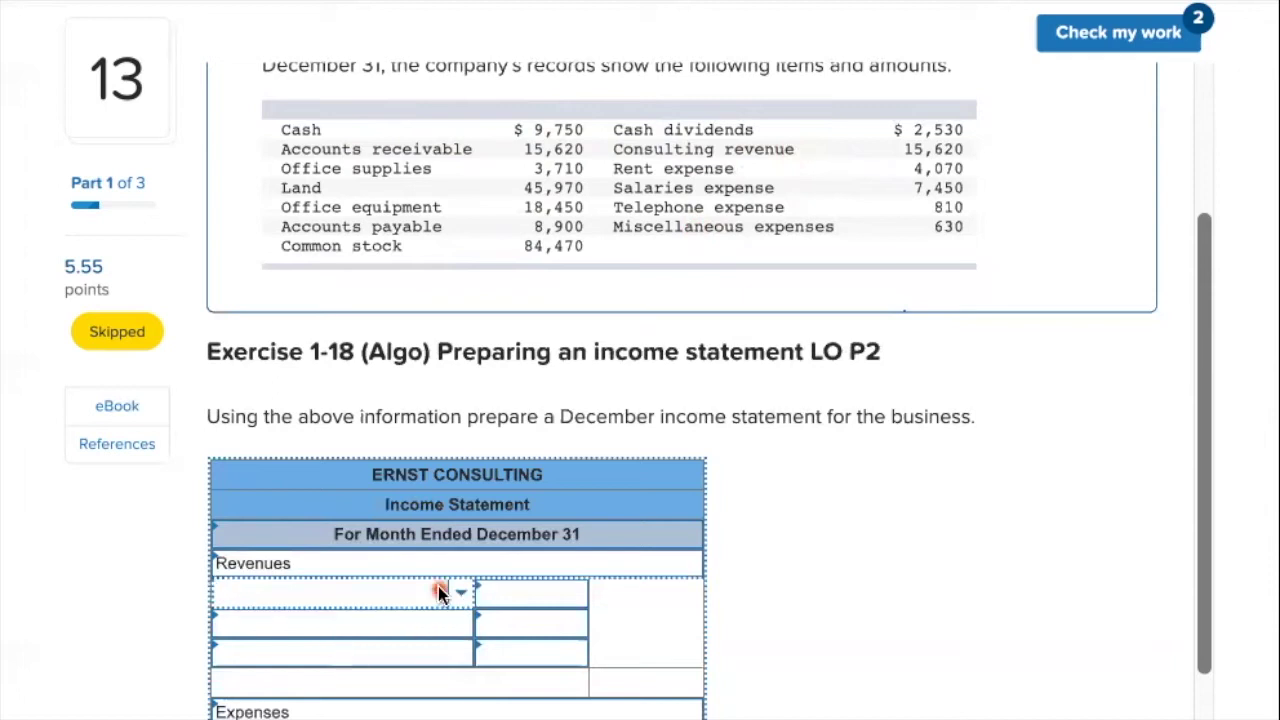
pyautogui.scroll(-3, 415, 700)
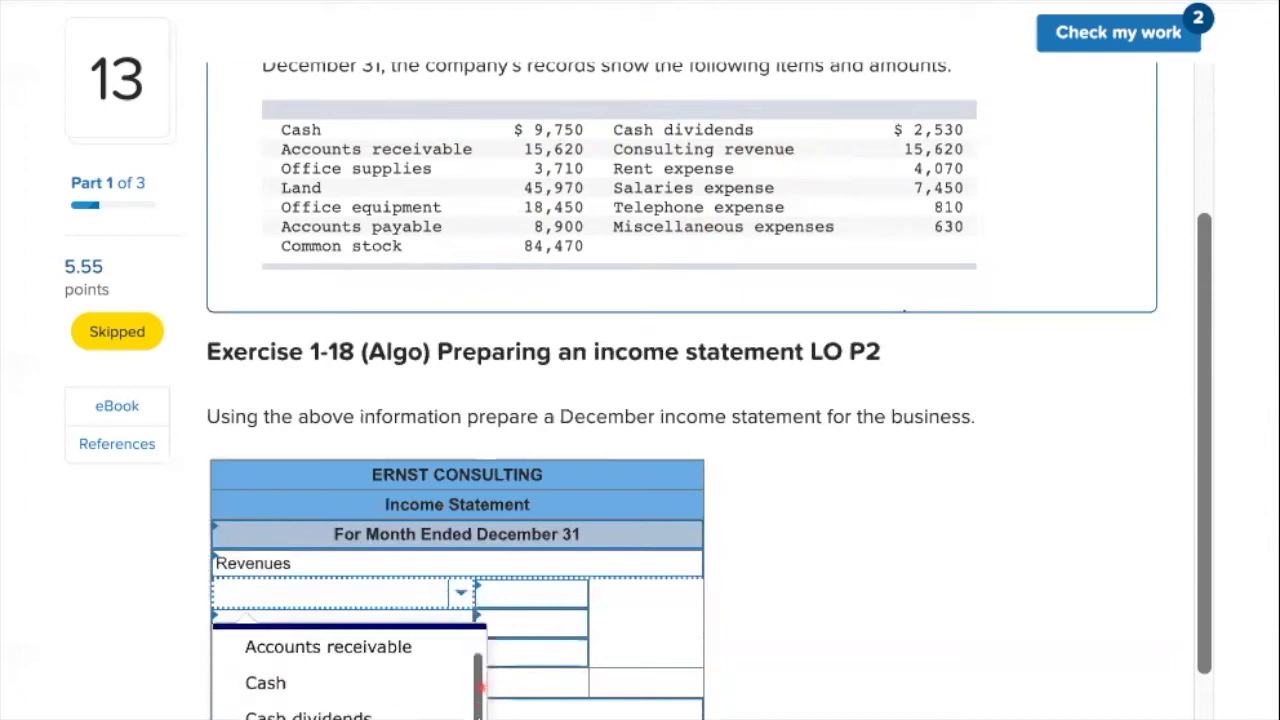
pyautogui.click(386, 665)
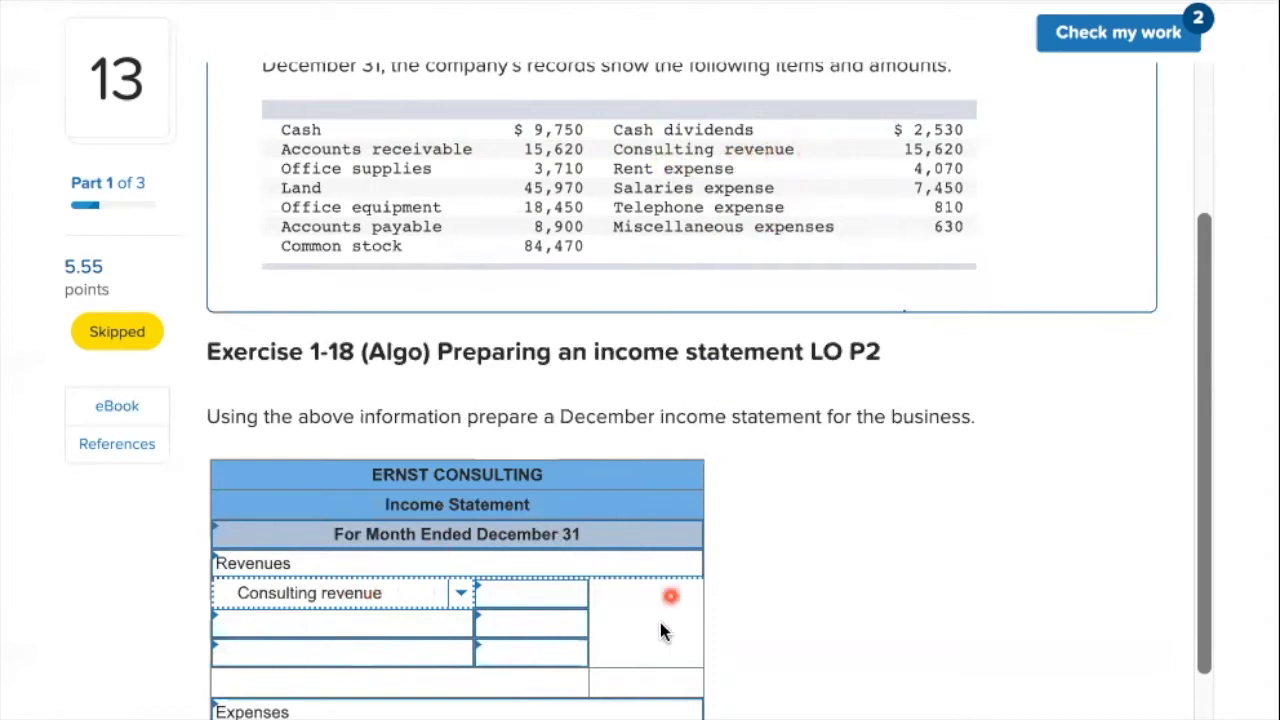
pyautogui.click(552, 594)
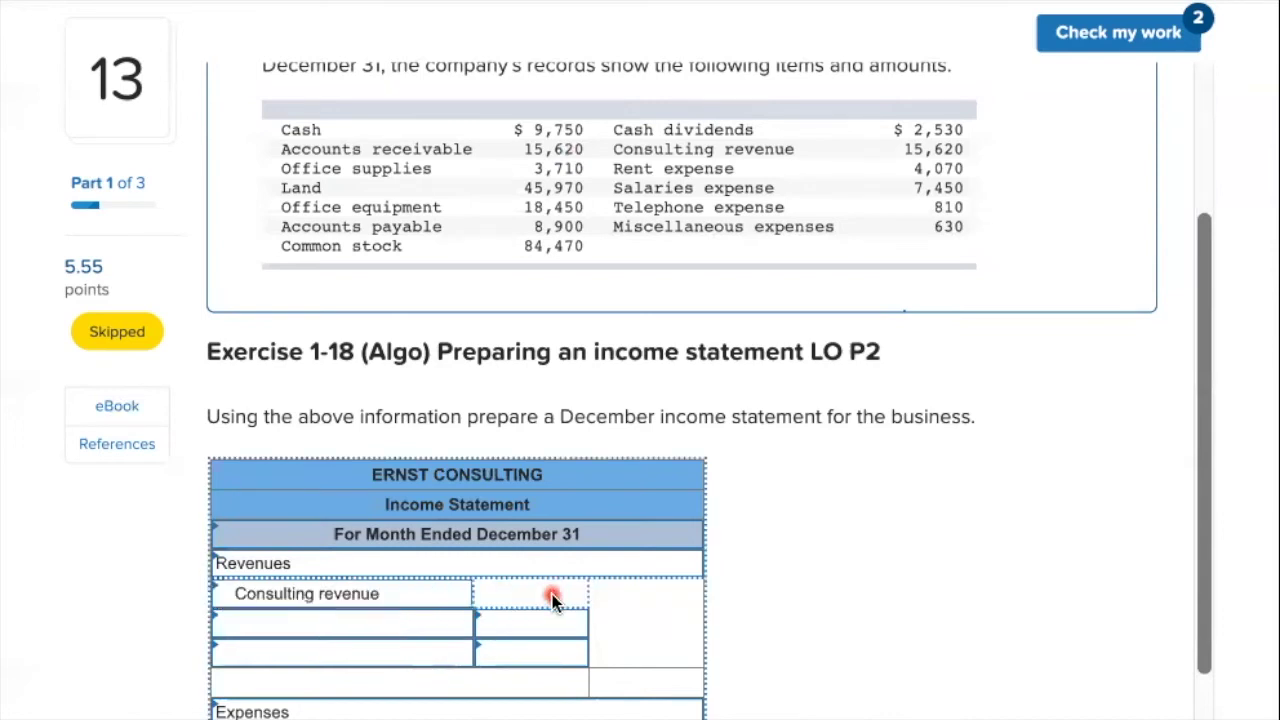
pyautogui.write('15620')
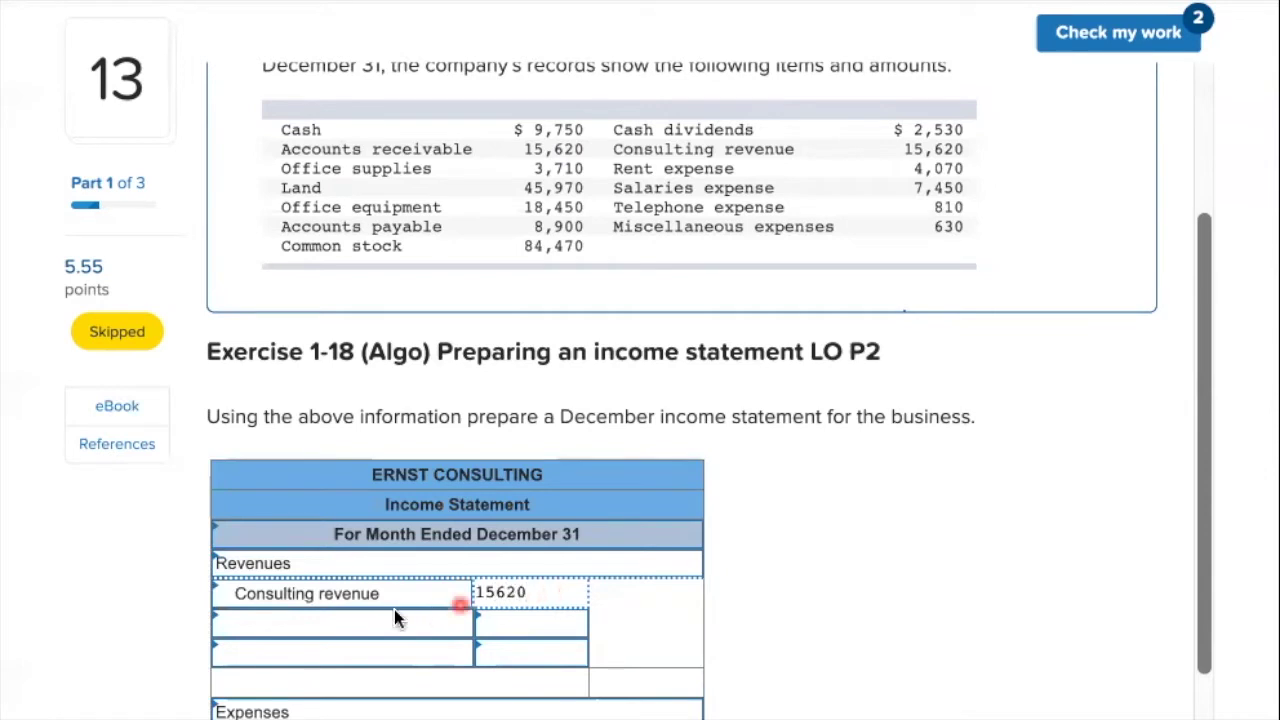
pyautogui.click(394, 620)
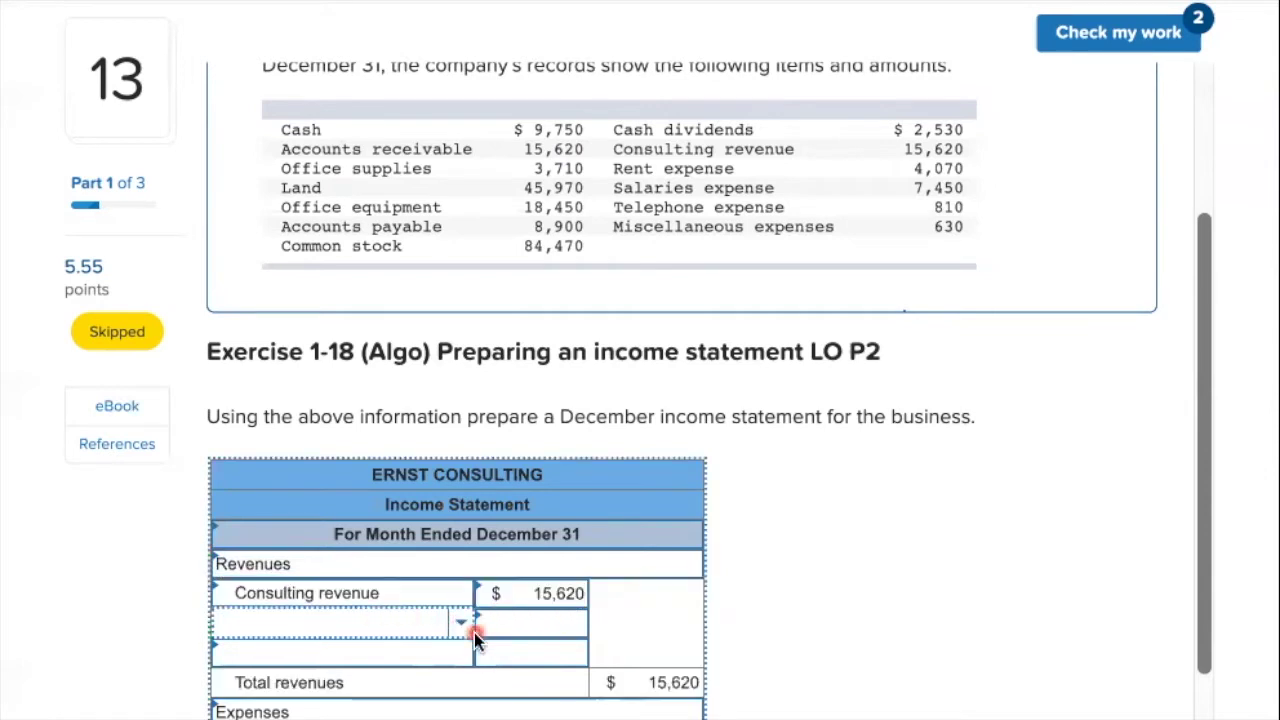
pyautogui.click(255, 682)
pyautogui.scroll(-2, 230, 655)
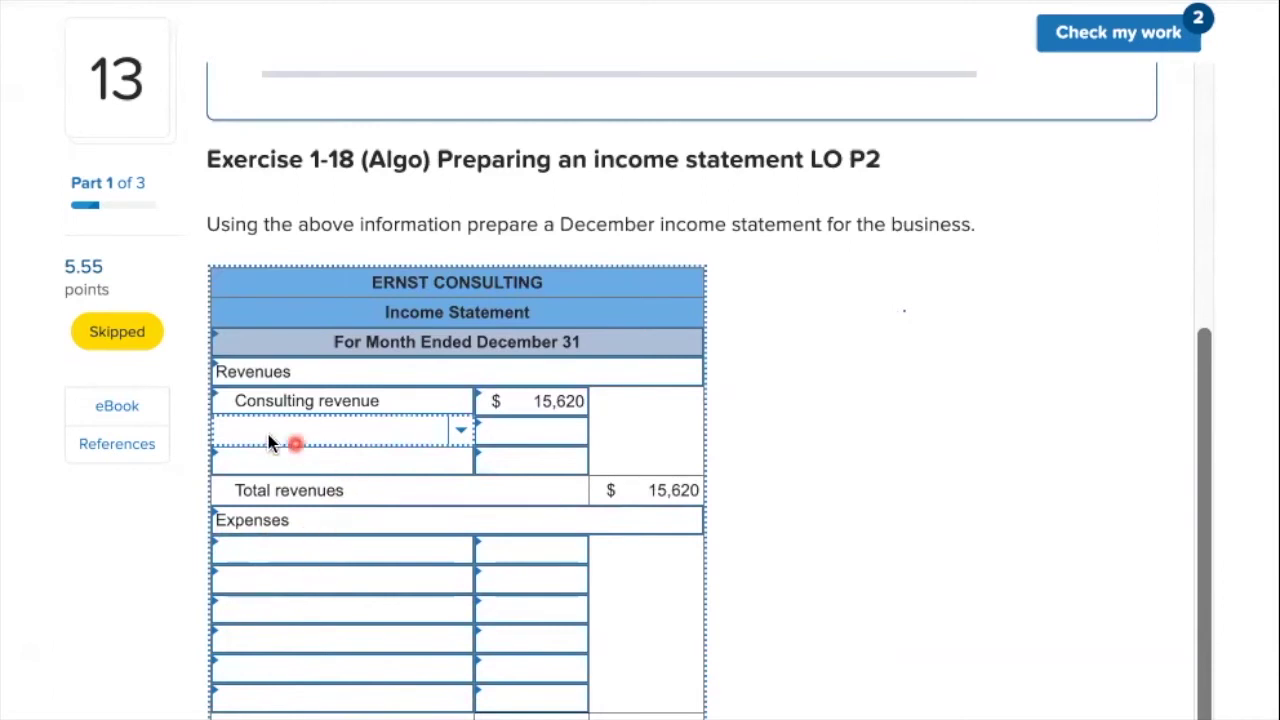
pyautogui.click(458, 430)
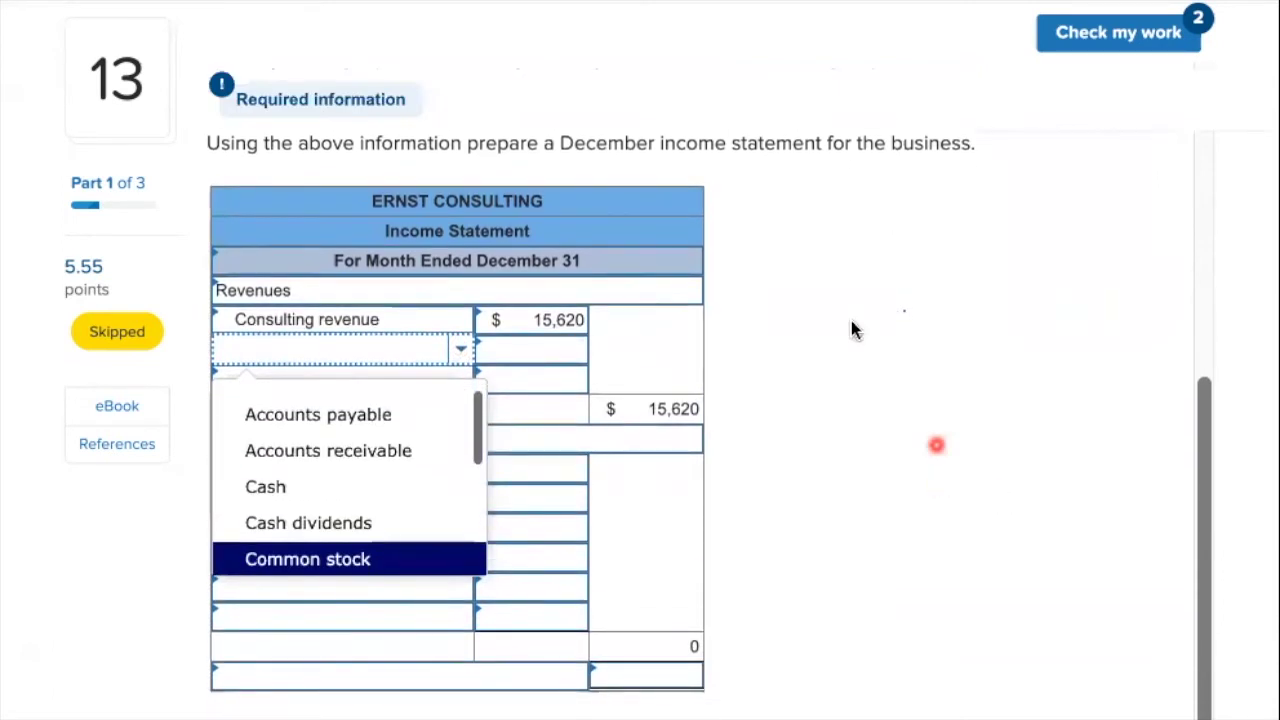
pyautogui.click(588, 352)
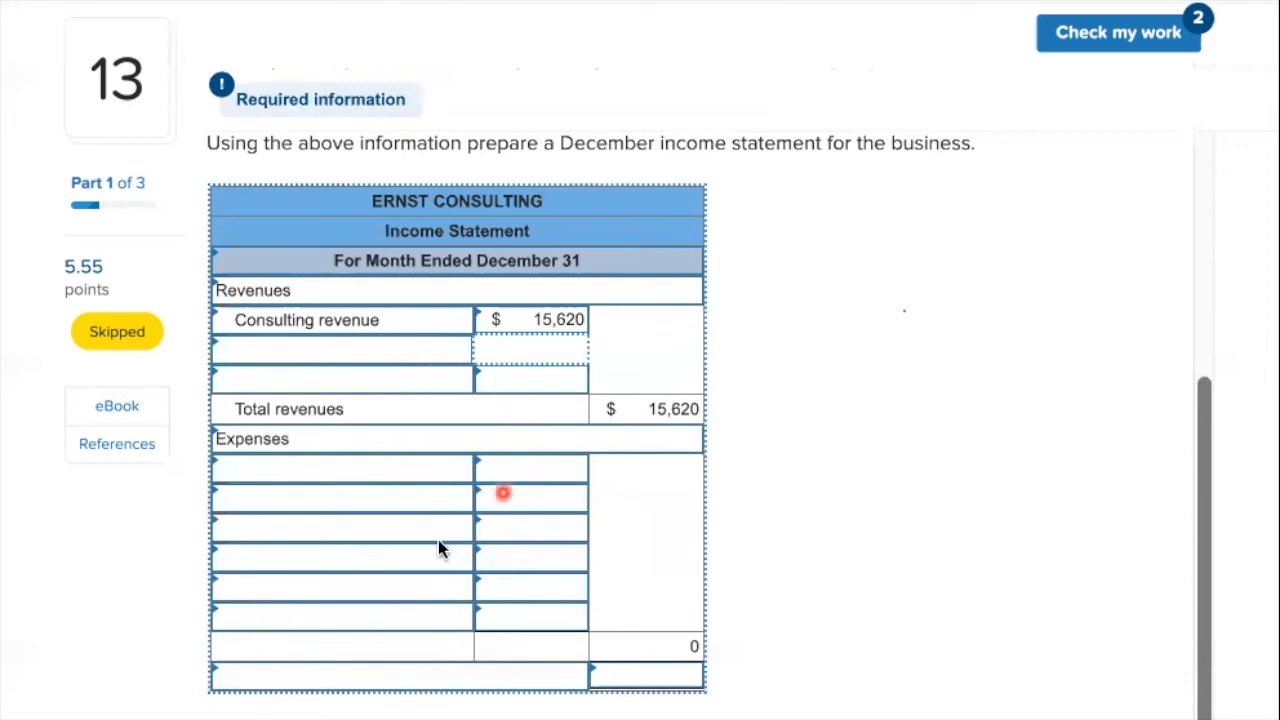
# - Check the expense items in the given records and choose Rent expense as the first line under Expenses
pyautogui.click(335, 466)
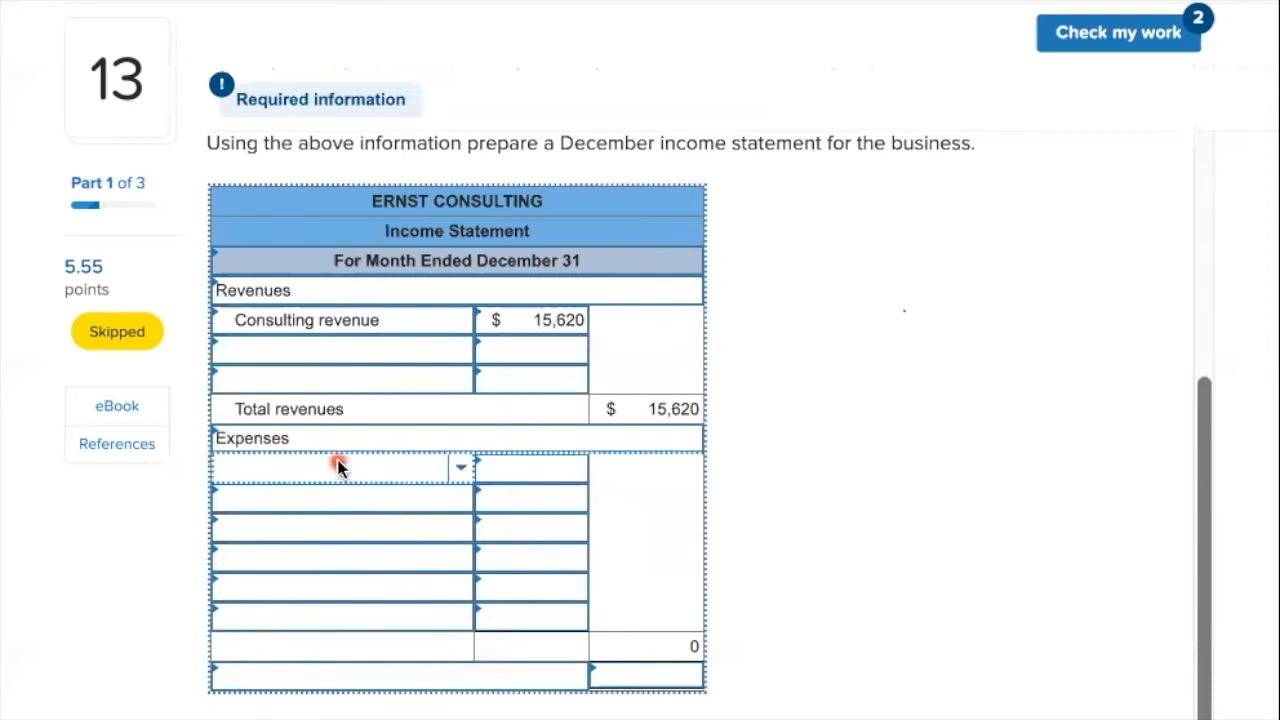
pyautogui.scroll(4, 815, 320)
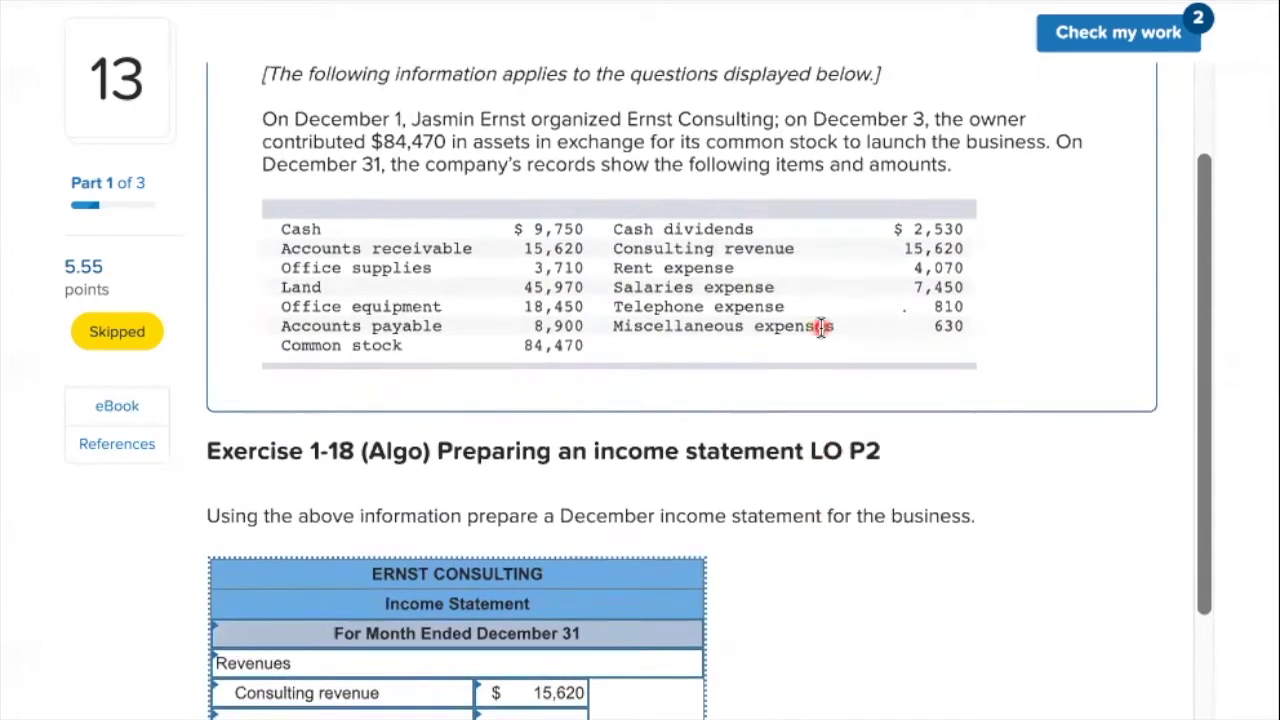
pyautogui.scroll(-1, 818, 328)
pyautogui.scroll(-1, 821, 328)
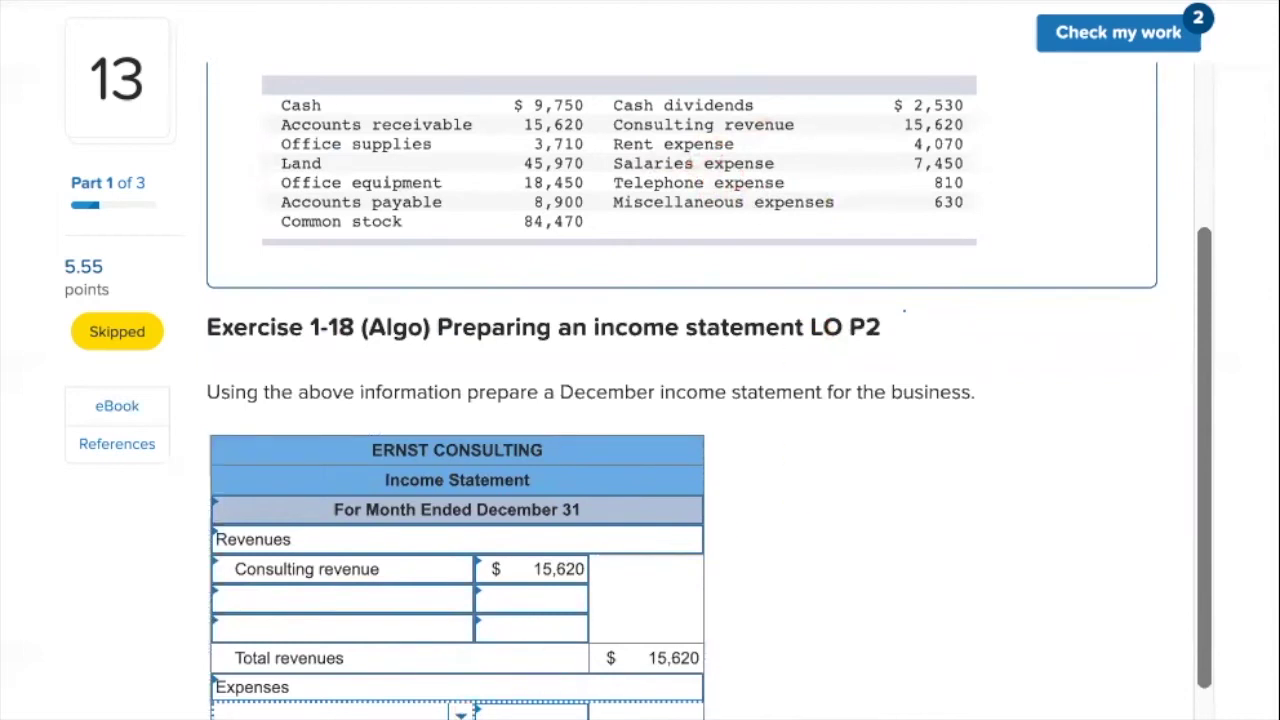
pyautogui.click(460, 712)
pyautogui.scroll(-2, 460, 700)
pyautogui.click(309, 601)
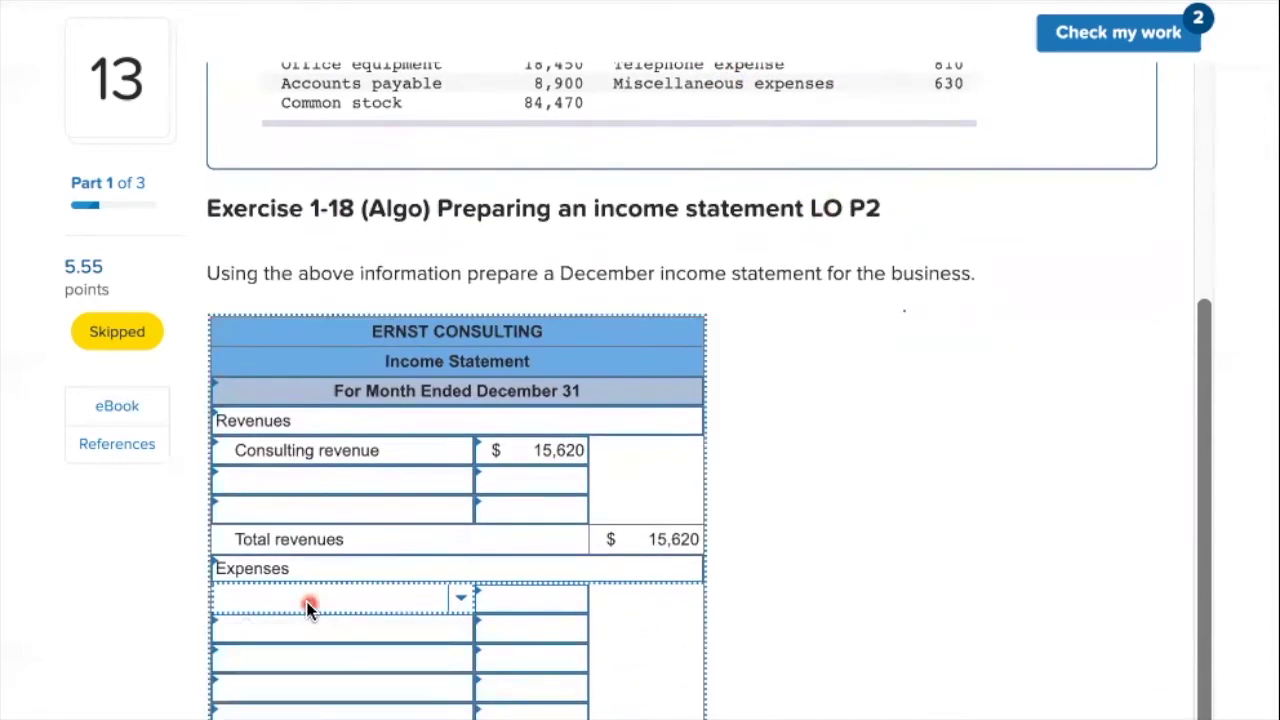
pyautogui.write('re')
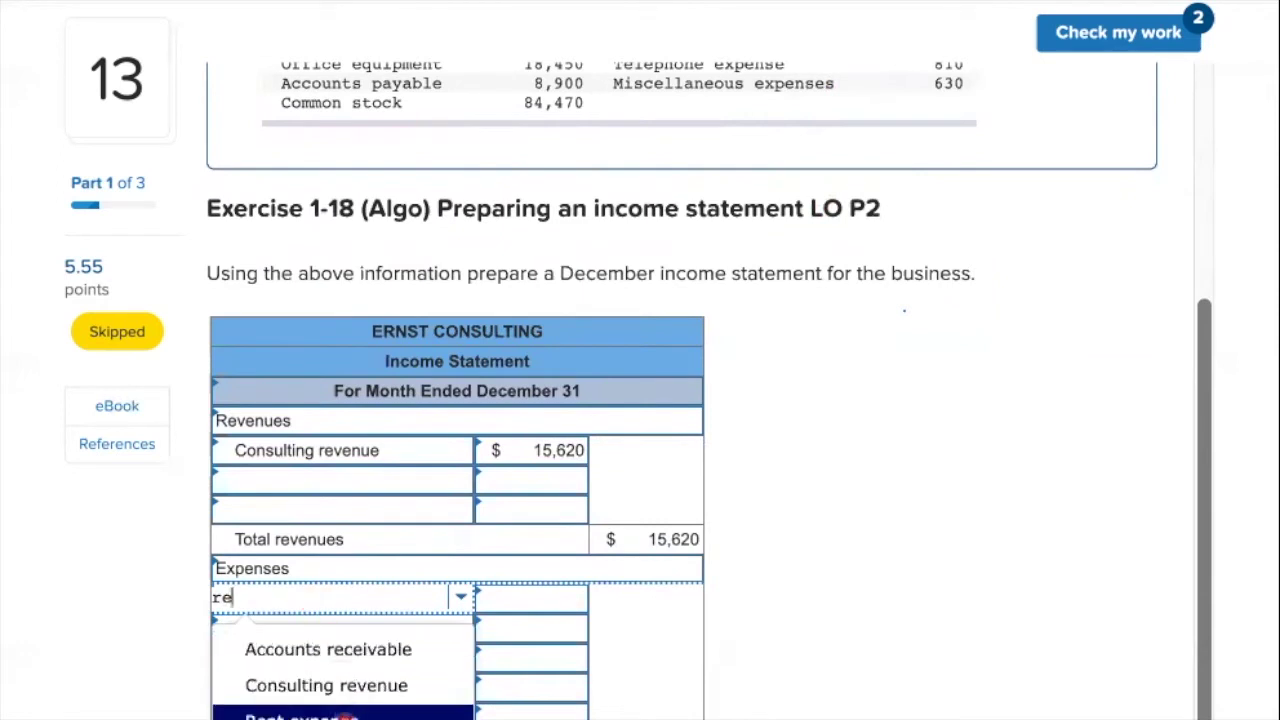
pyautogui.click(421, 676)
# - Enter 4070 as the Rent expense amount
pyautogui.click(556, 600)
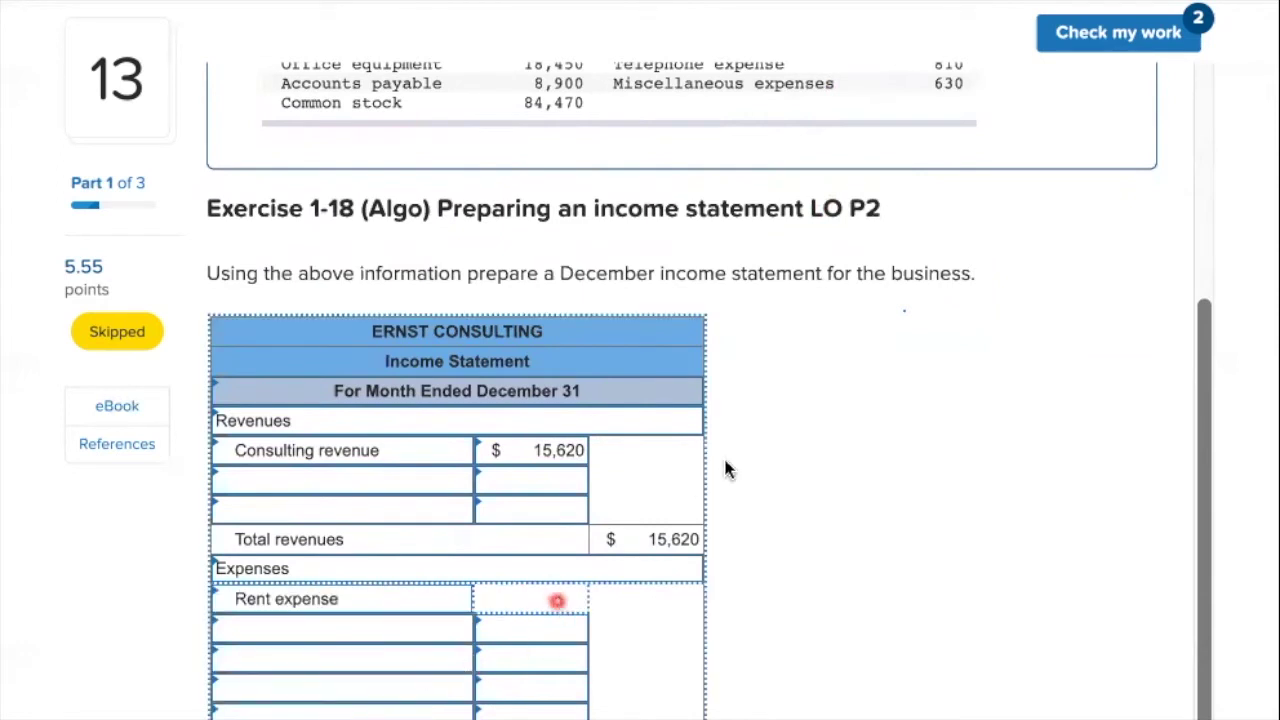
pyautogui.scroll(1, 727, 462)
pyautogui.write('4')
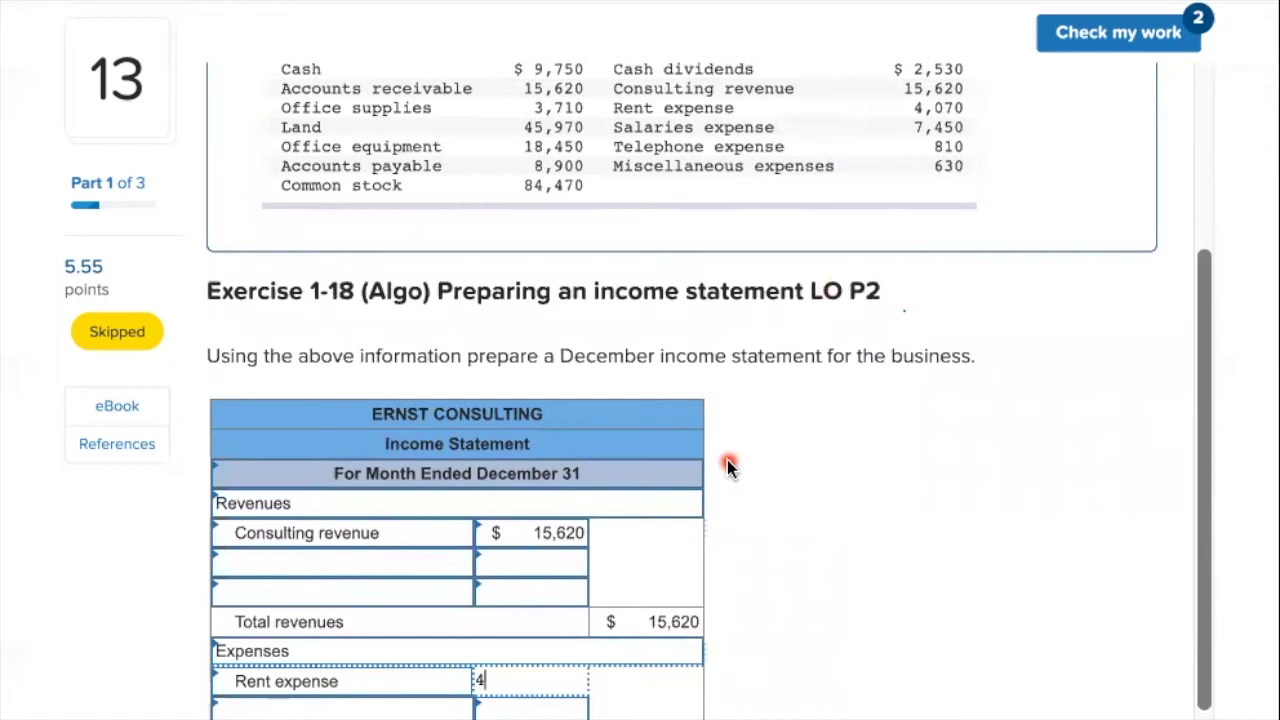
pyautogui.write('070')
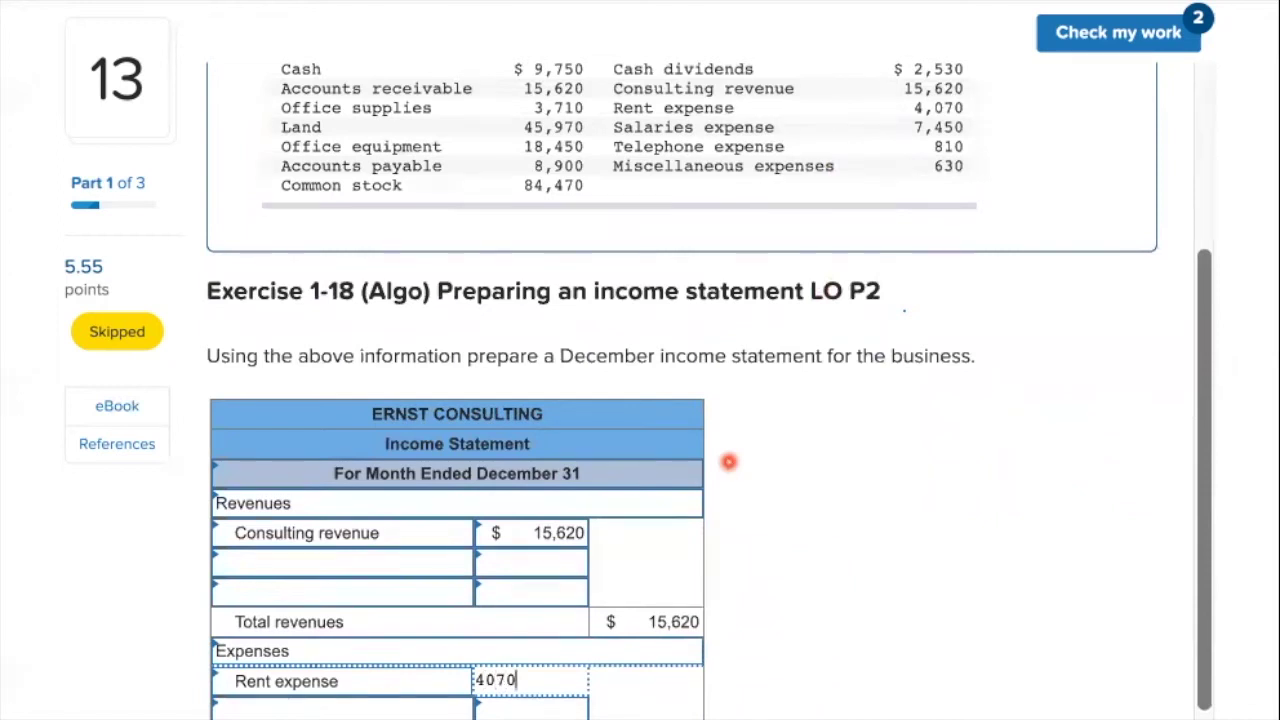
pyautogui.press('Tab')
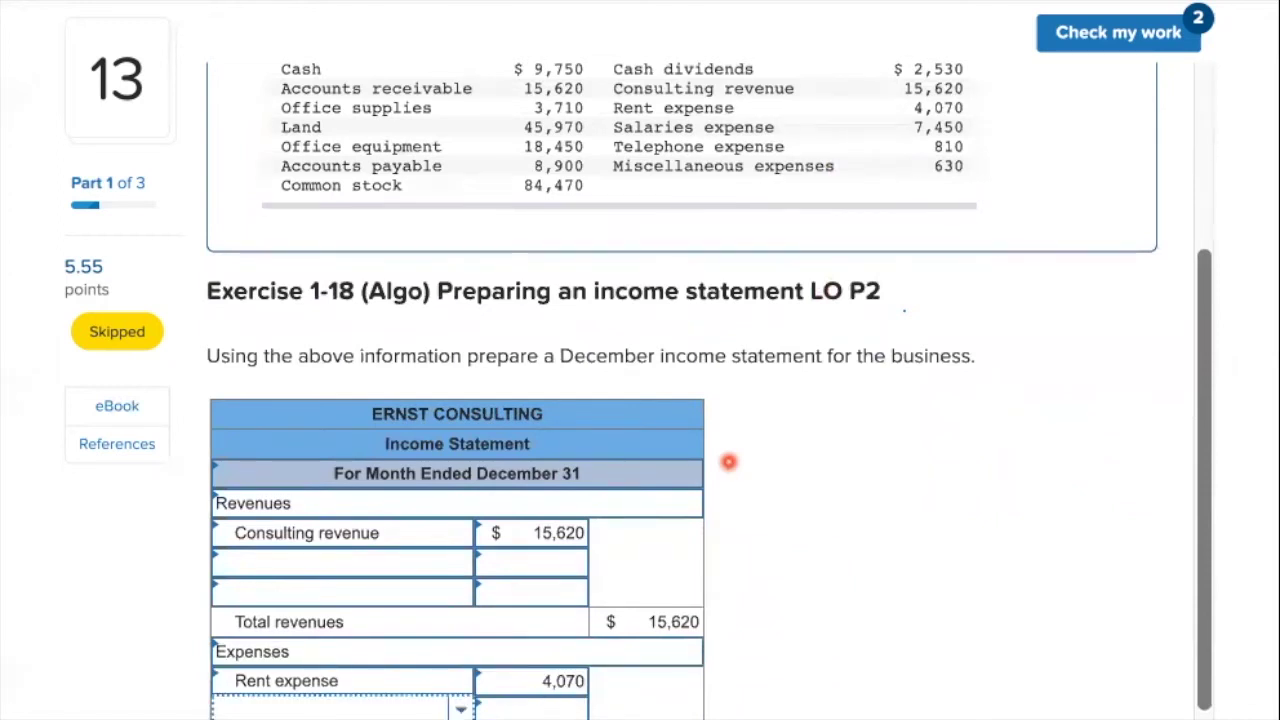
# - Add Salaries expense with an amount of 7450 as the second line under Expenses
pyautogui.write('sa')
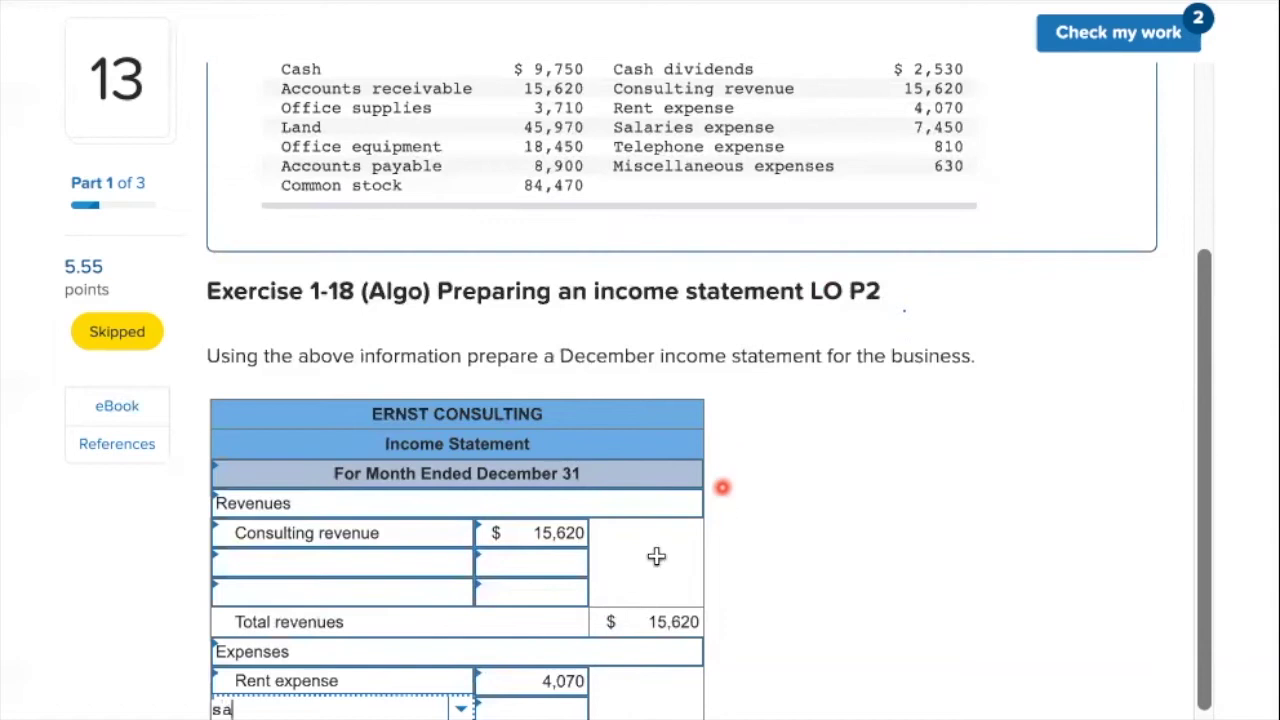
pyautogui.press('Return')
pyautogui.click(497, 709)
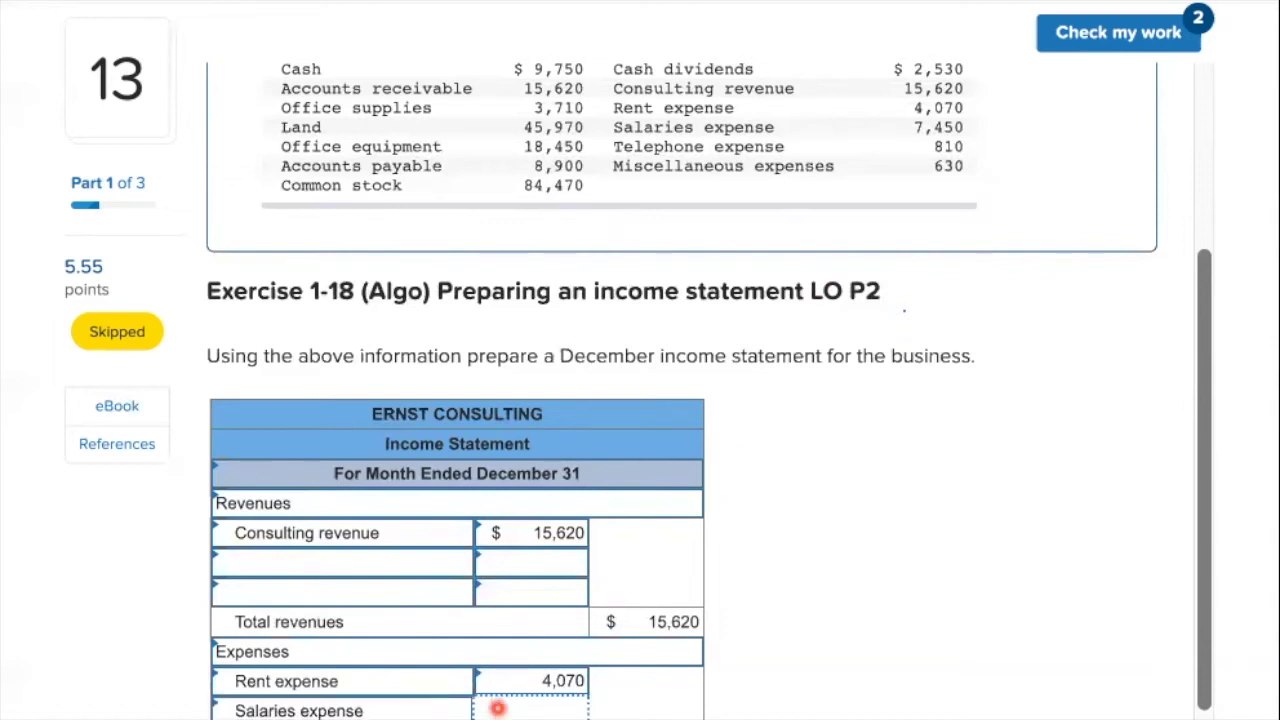
pyautogui.write('7450')
pyautogui.press('Tab')
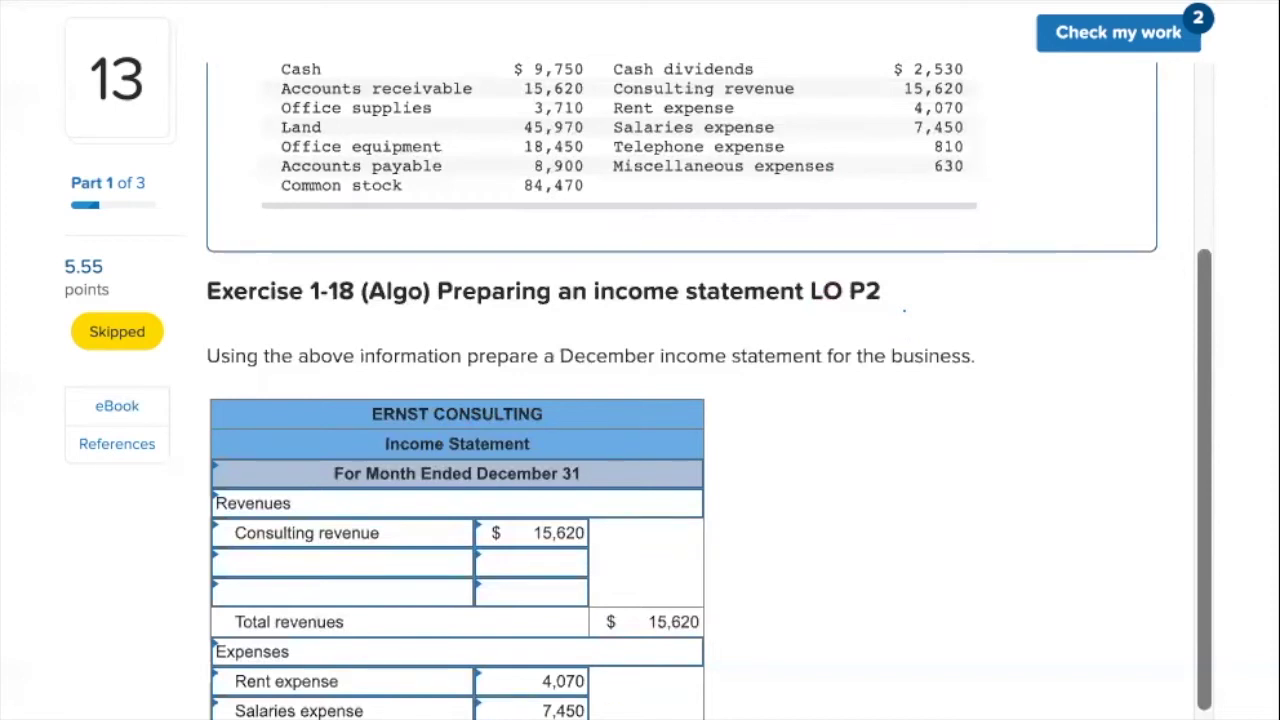
pyautogui.scroll(-3, 806, 665)
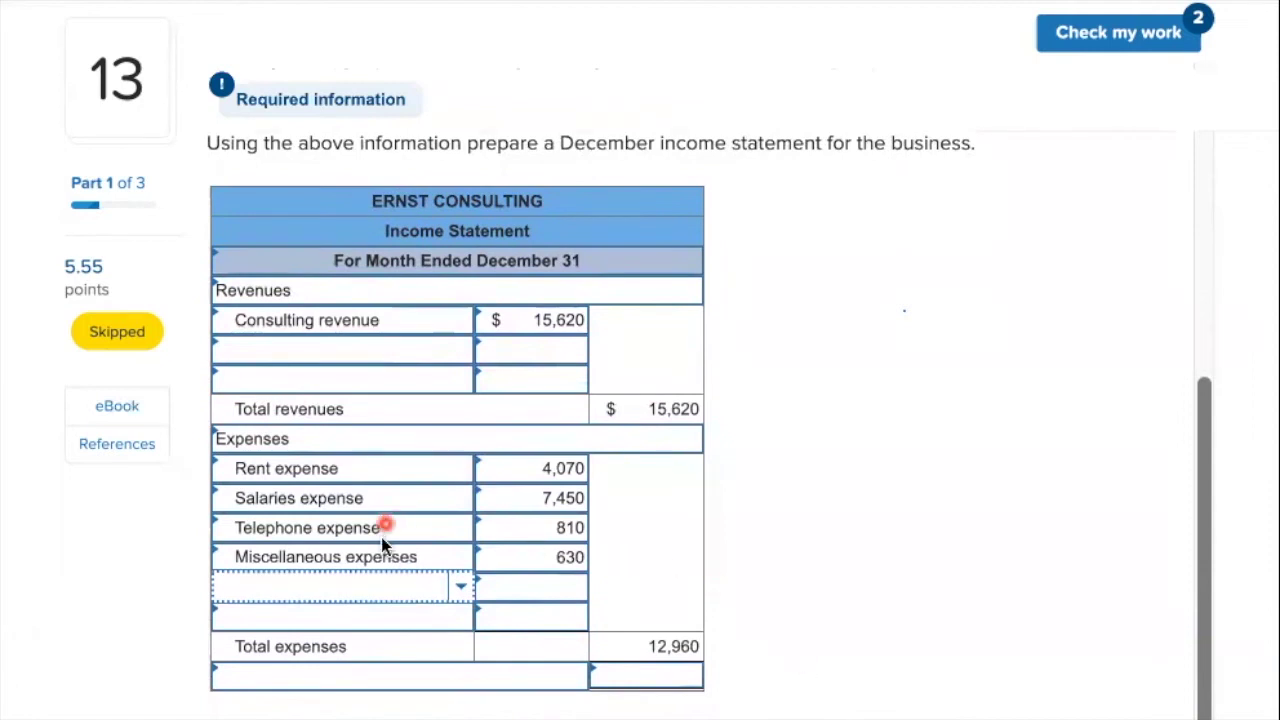
# - Check the listed records against the income statement and enter 2660 as the amount on its final line
pyautogui.scroll(1, 820, 415)
pyautogui.scroll(4, 820, 415)
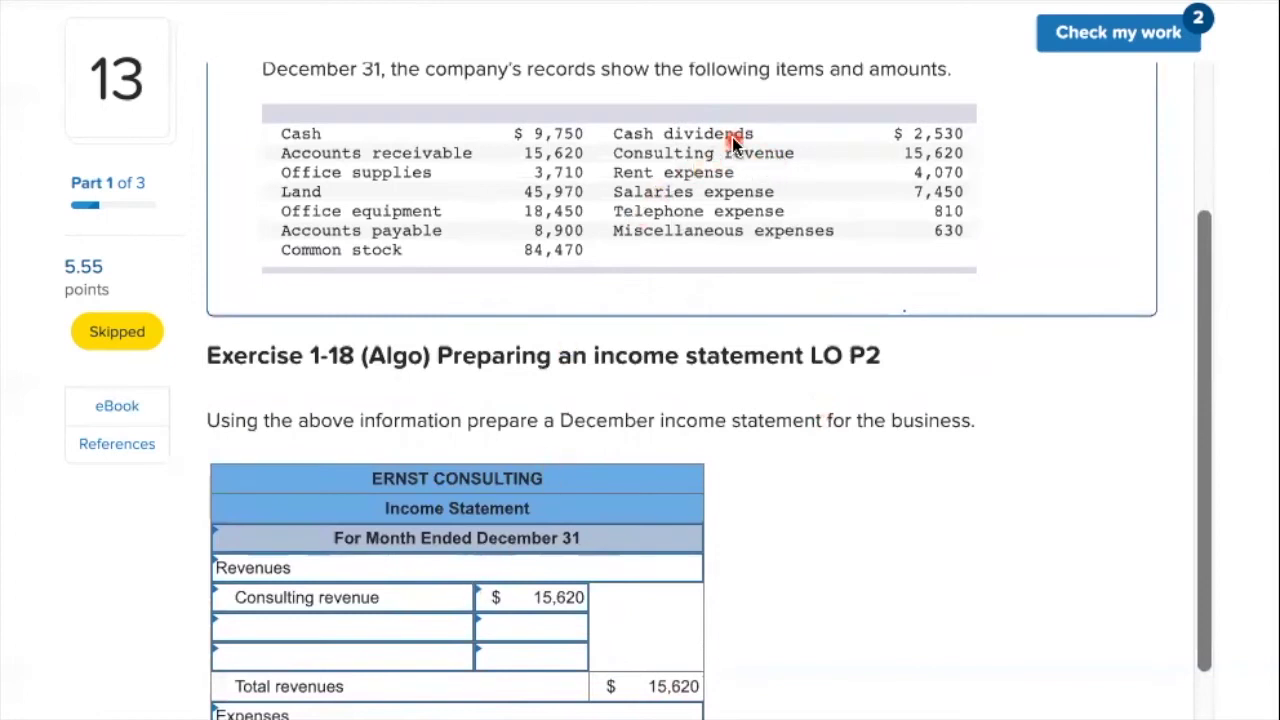
pyautogui.scroll(-4, 753, 129)
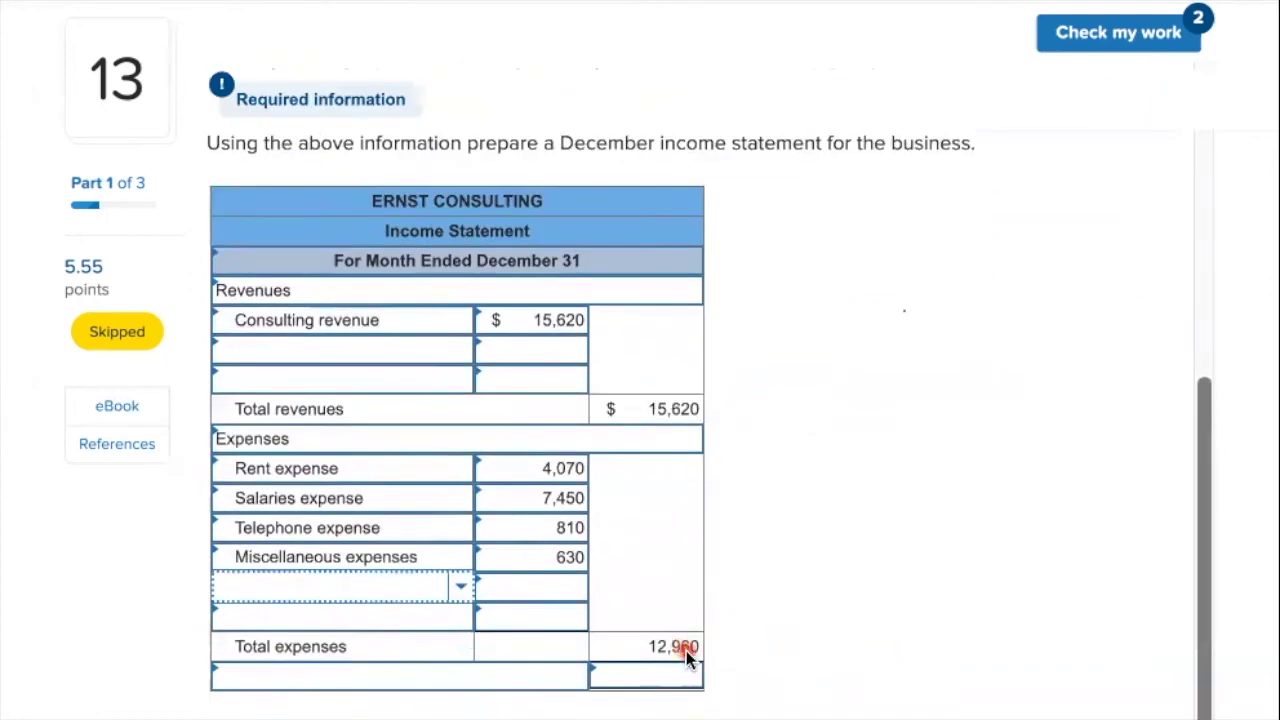
pyautogui.click(659, 685)
pyautogui.click(410, 680)
pyautogui.click(666, 680)
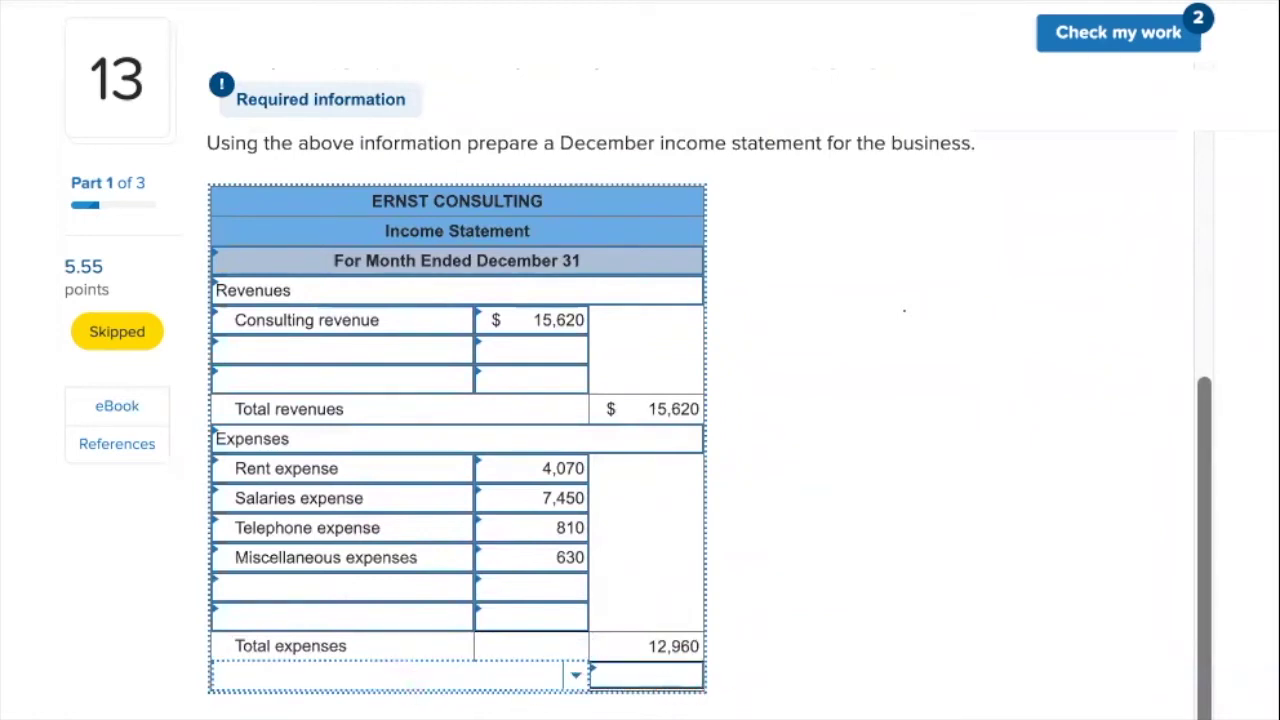
pyautogui.click(680, 697)
pyautogui.write('2660')
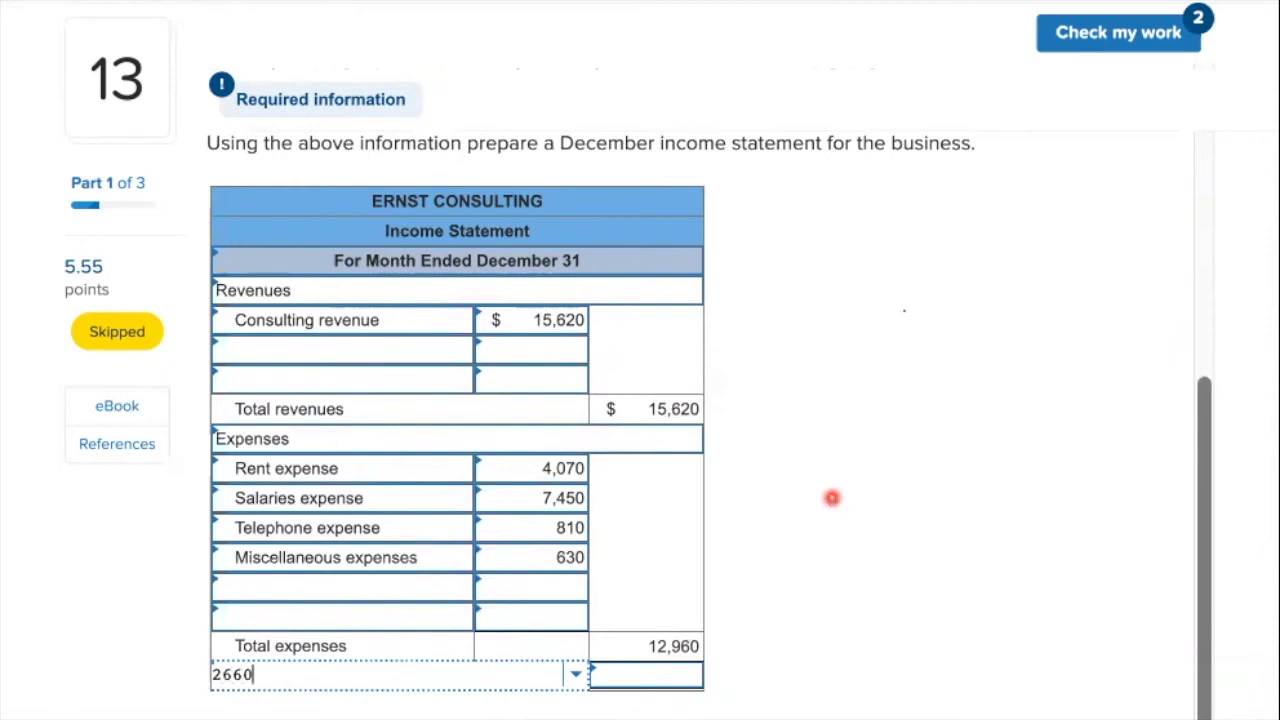
pyautogui.click(654, 681)
pyautogui.write('2660')
# - Choose the label for the income statement's final line beneath Total expenses
pyautogui.click(483, 688)
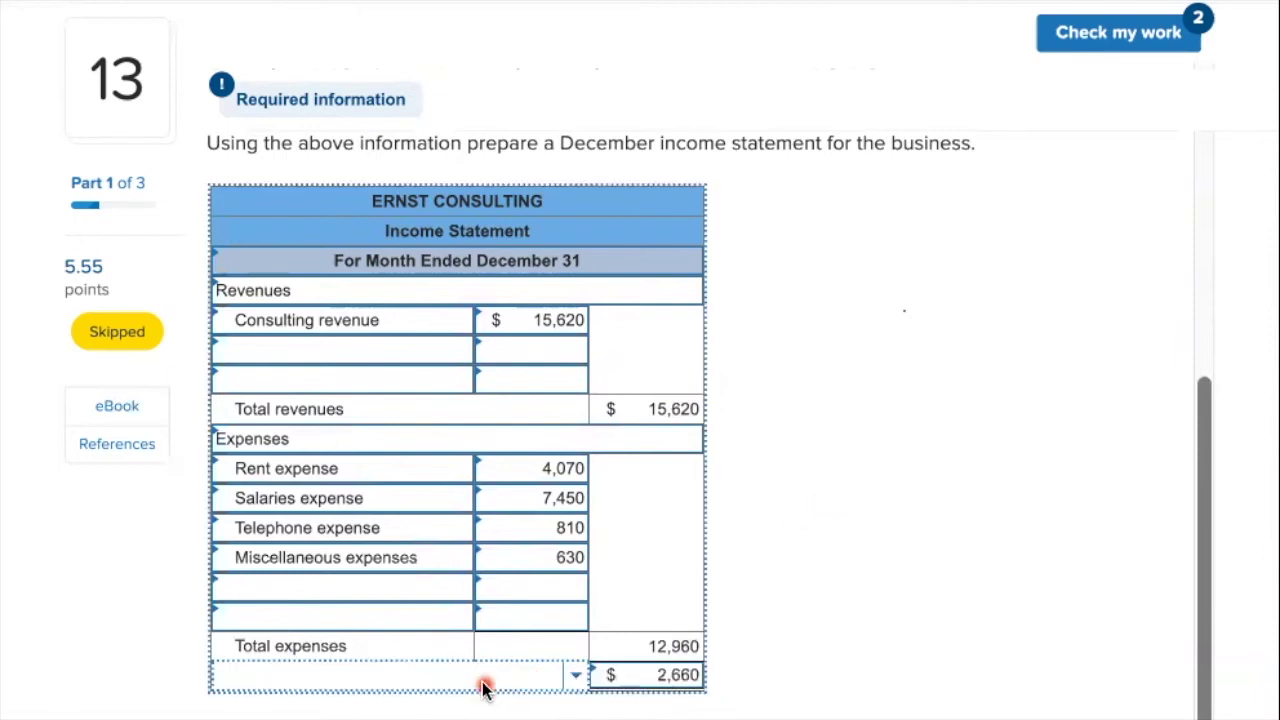
pyautogui.click(575, 676)
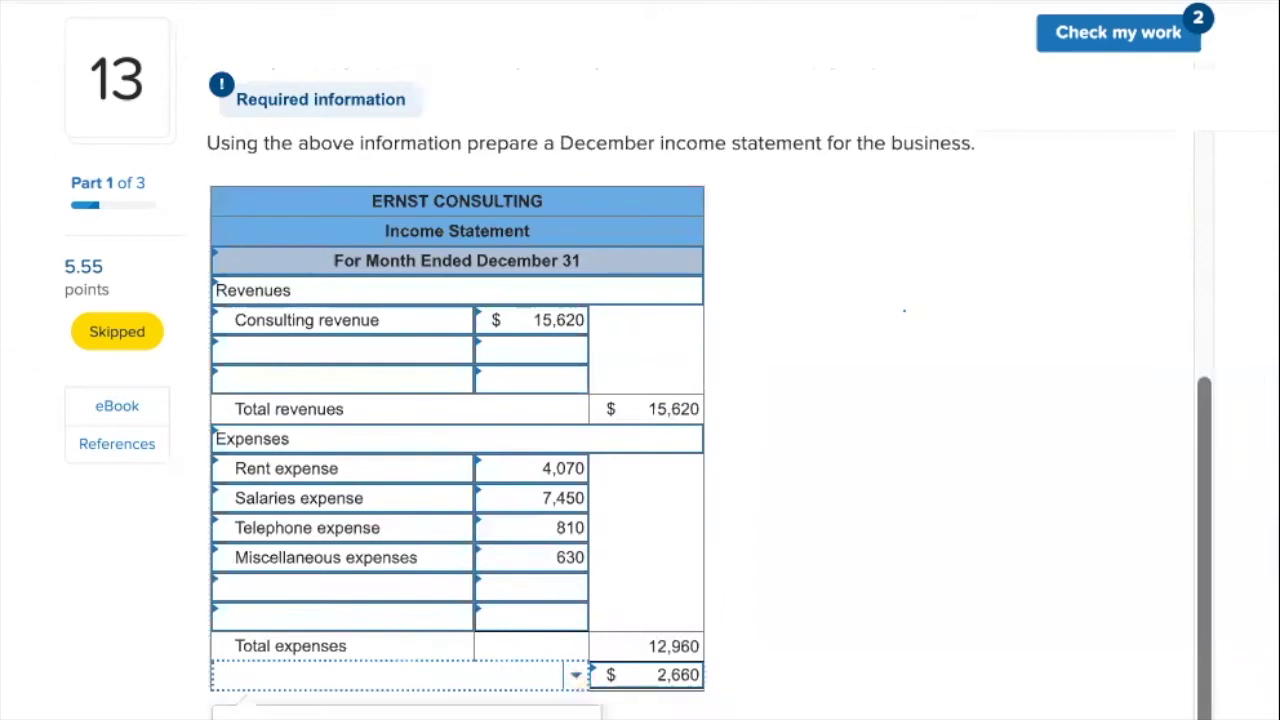
pyautogui.click(242, 710)
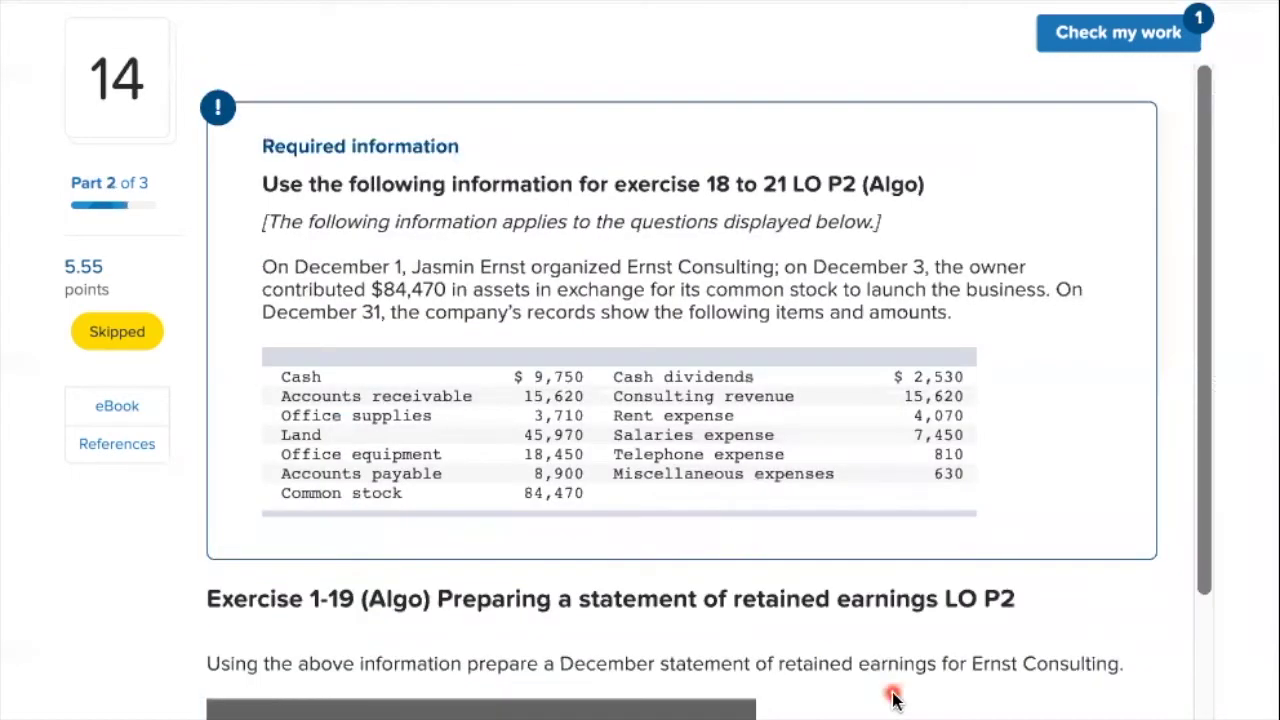
# - In the Exercise 1-19 statement of retained earnings, add the line Add: Net income with an amount of 2660
pyautogui.scroll(-3, 893, 698)
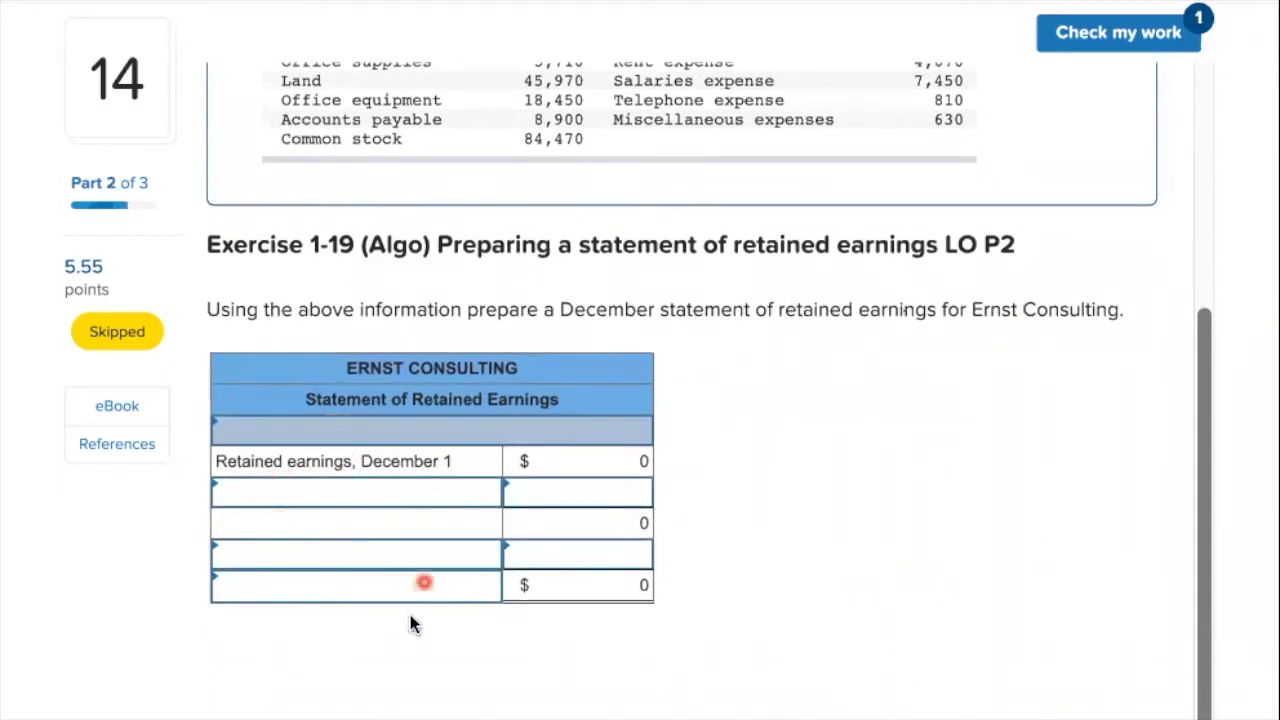
pyautogui.click(440, 494)
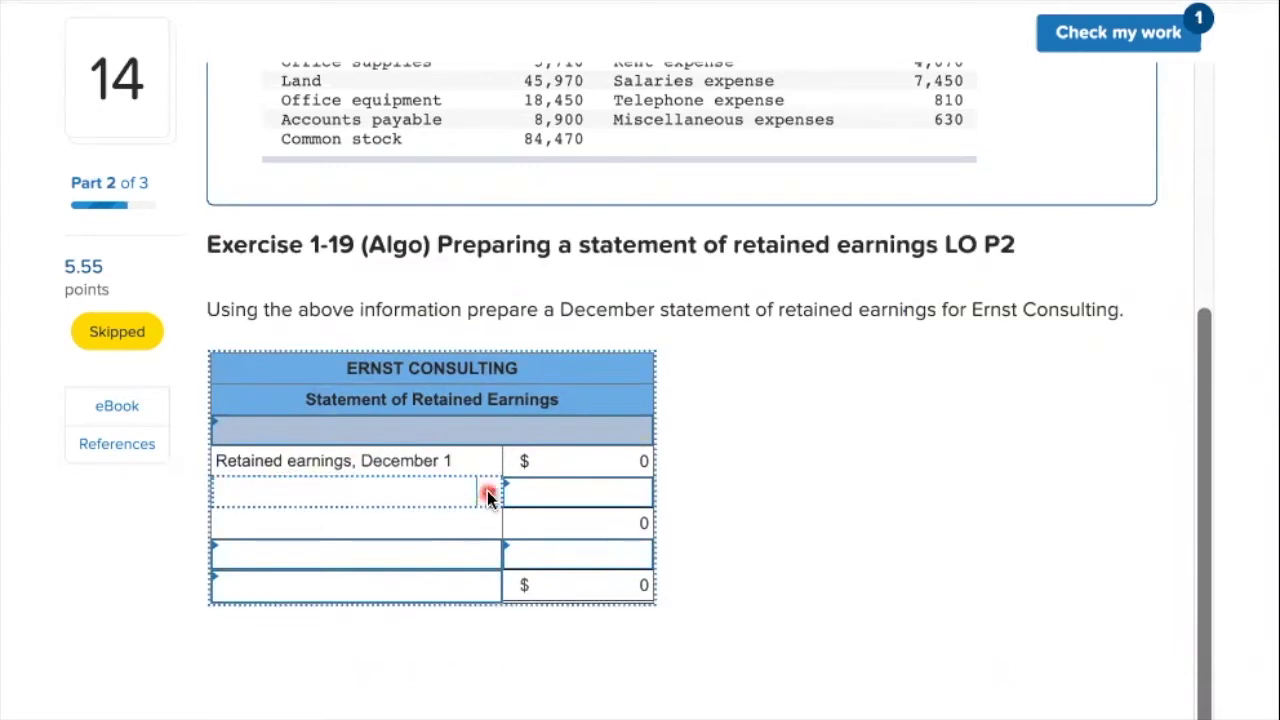
pyautogui.click(487, 494)
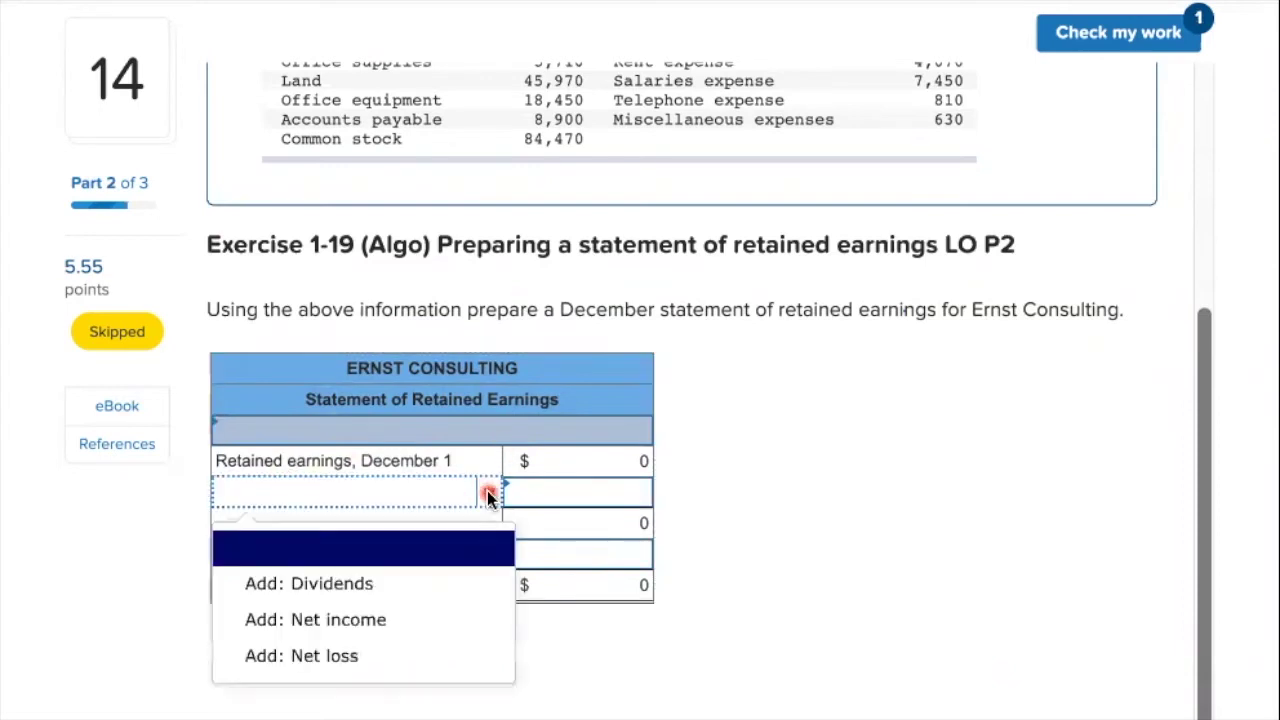
pyautogui.click(358, 621)
pyautogui.click(635, 494)
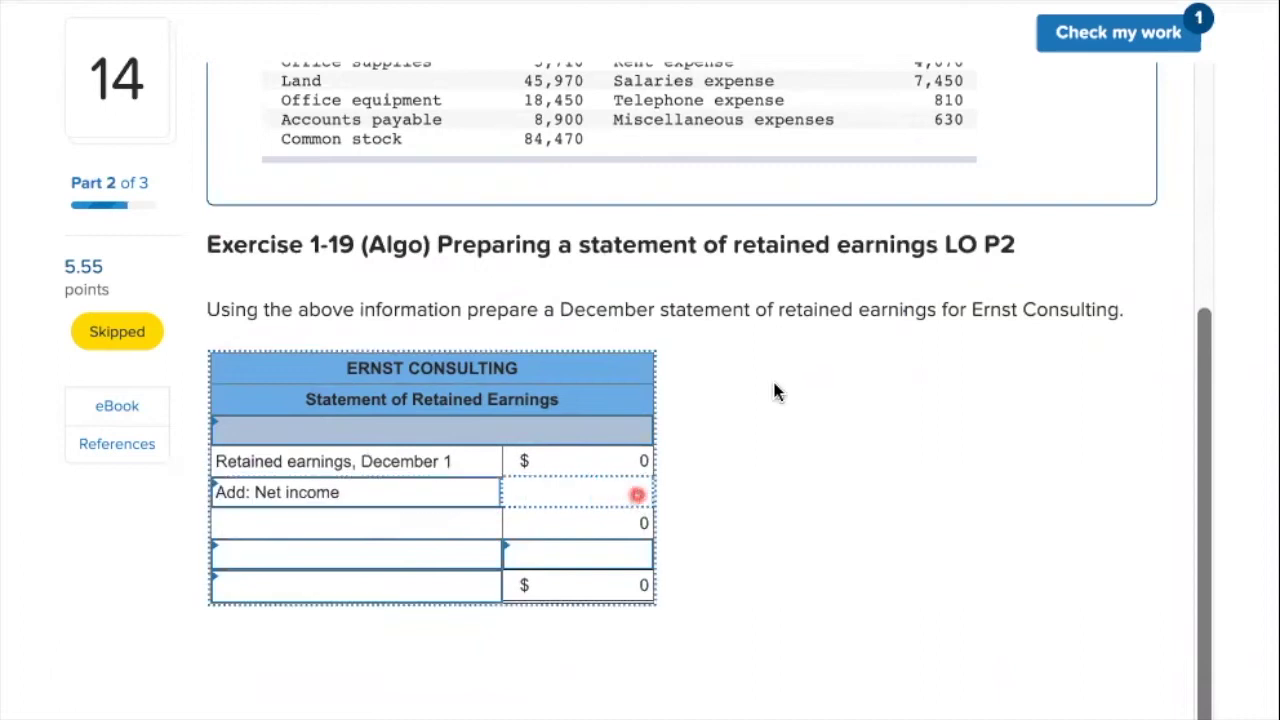
pyautogui.scroll(1, 857, 357)
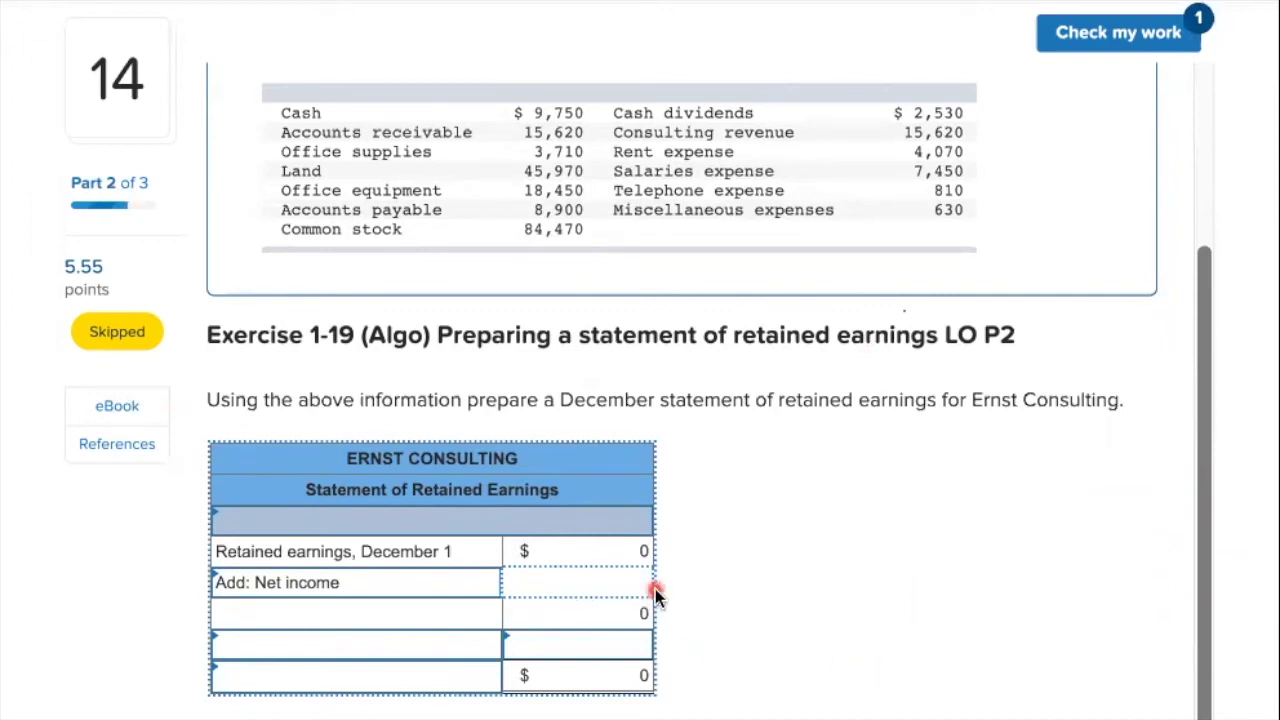
pyautogui.click(507, 586)
pyautogui.write('2,6')
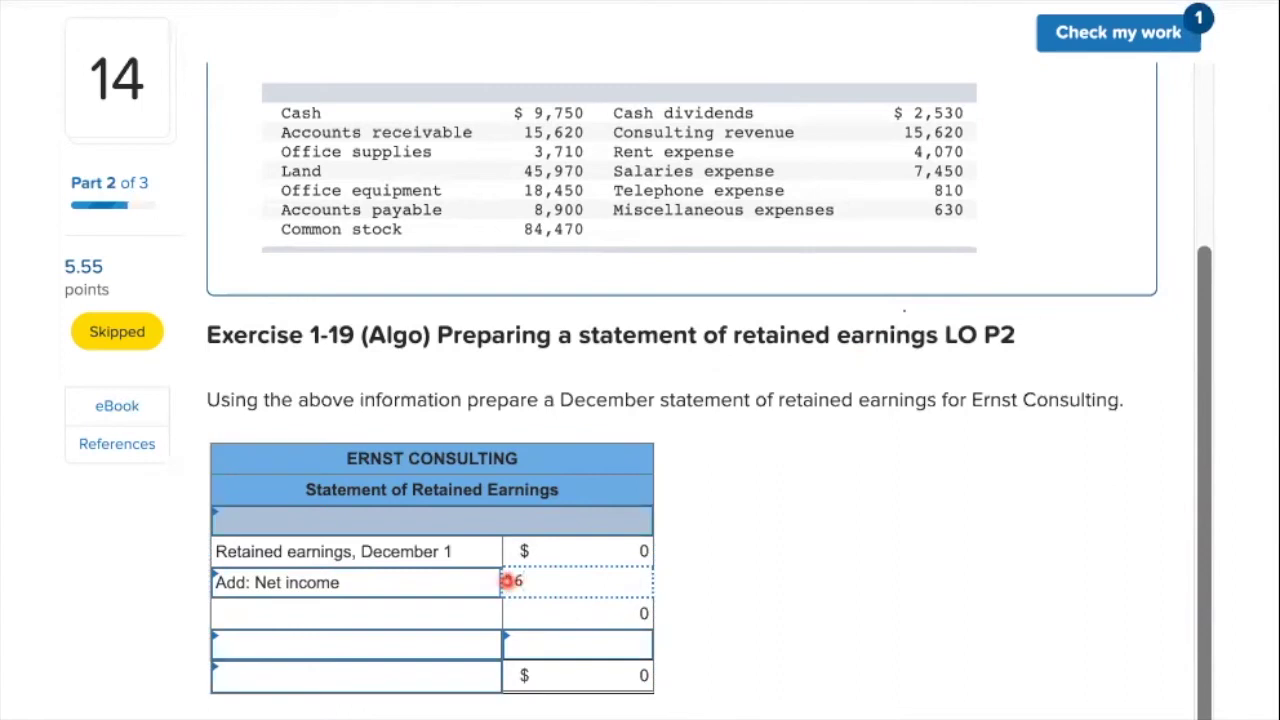
pyautogui.write('60')
# - Add the line Less: Dividends with an amount of 2530 to the statement of retained earnings
pyautogui.click(400, 650)
pyautogui.click(487, 645)
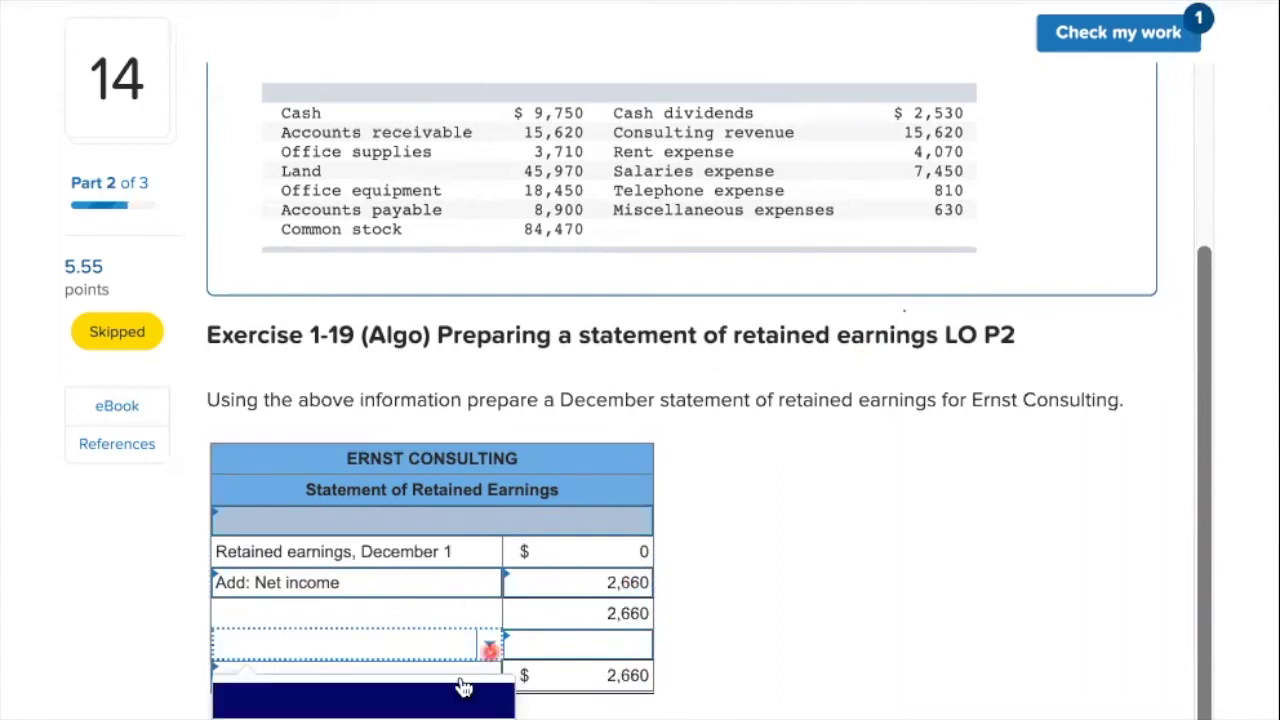
pyautogui.click(385, 672)
pyautogui.click(630, 649)
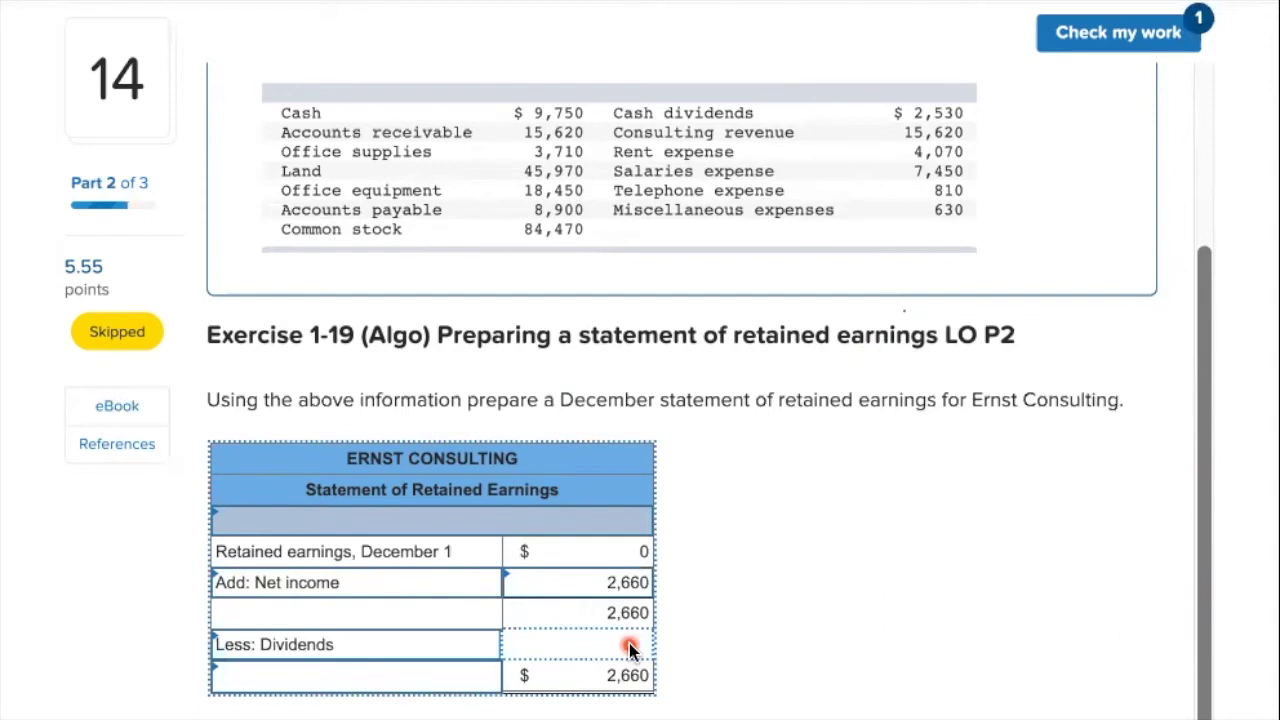
pyautogui.write('2530')
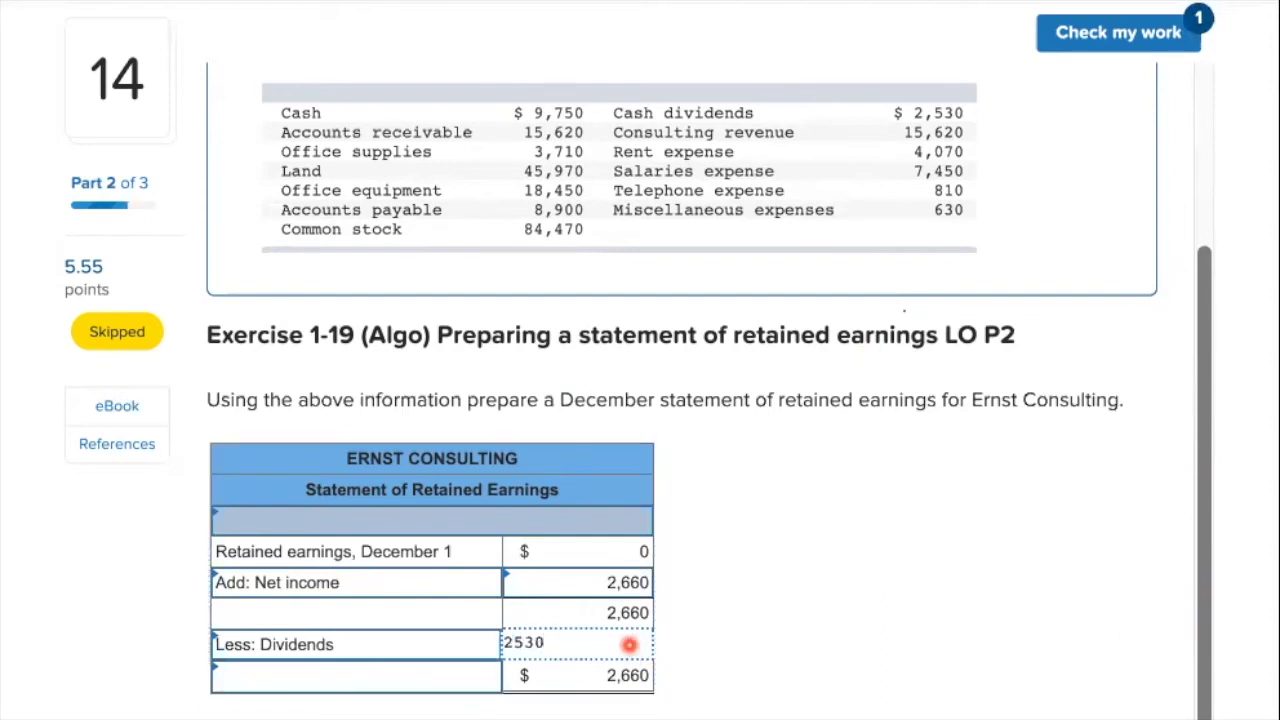
pyautogui.press('Tab')
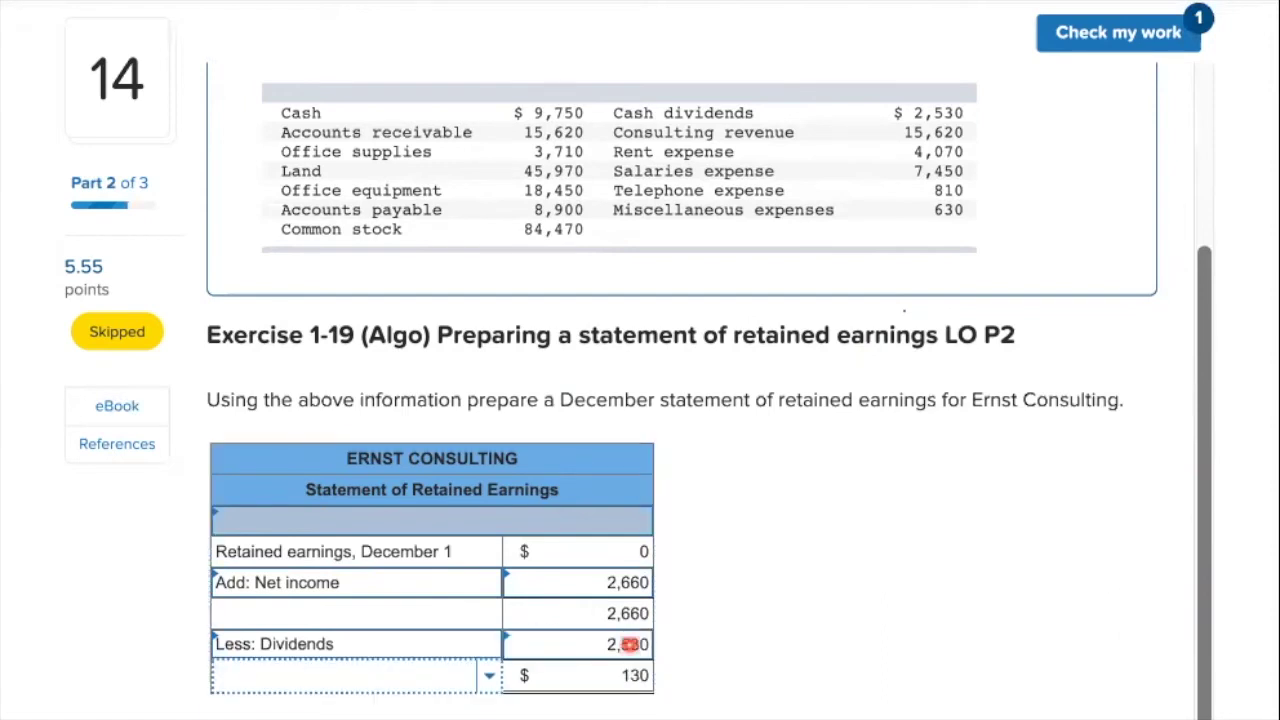
# - Label the final line of the statement of retained earnings Retained earnings, December 31
pyautogui.click(481, 686)
pyautogui.write('re')
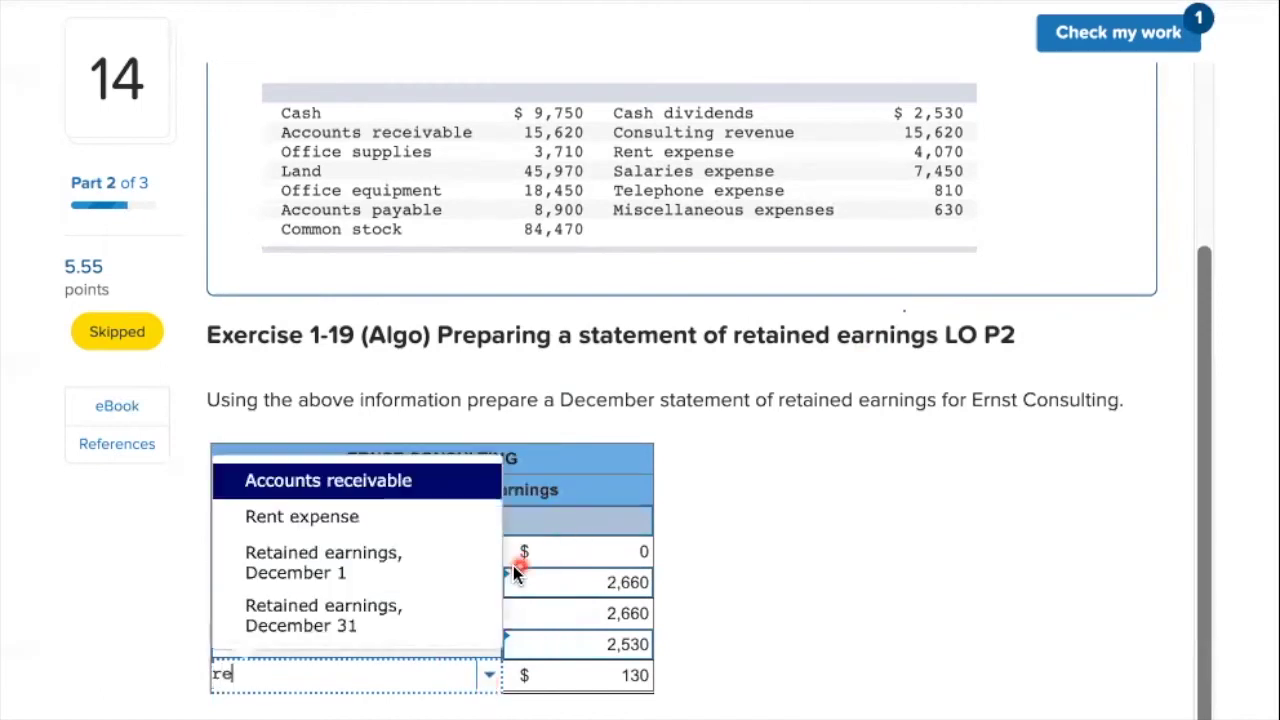
pyautogui.click(405, 614)
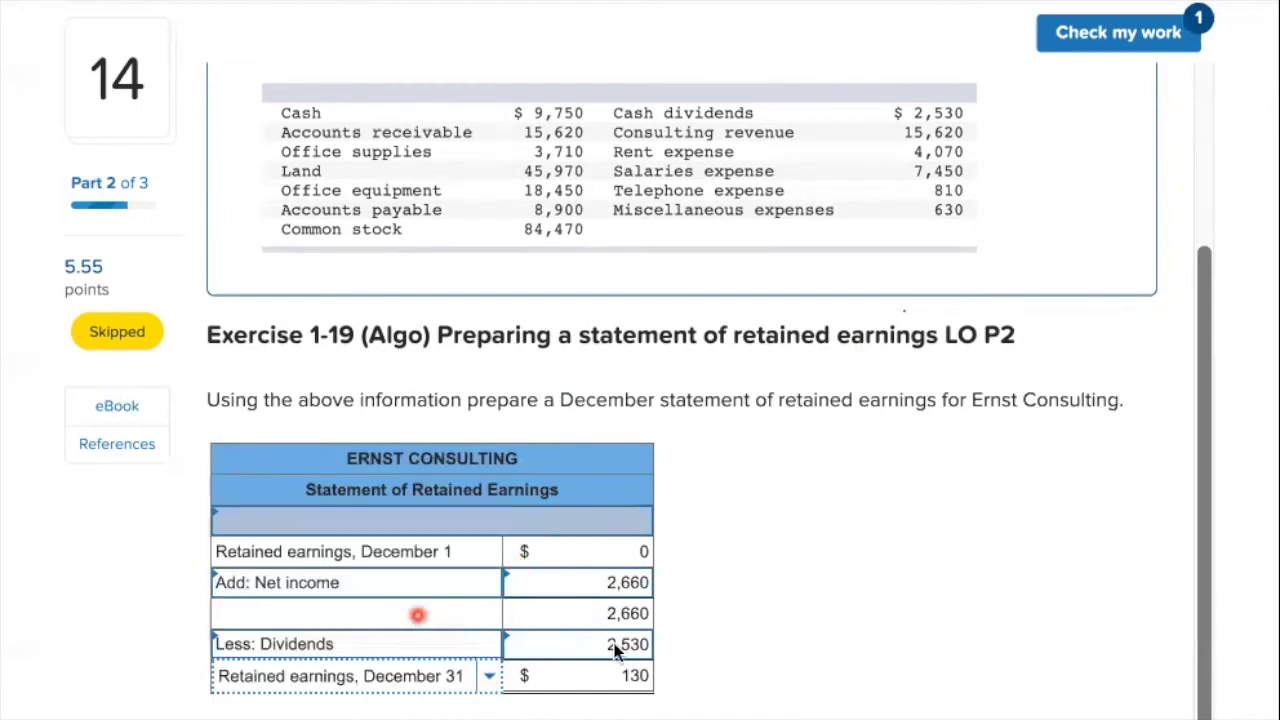
pyautogui.click(558, 678)
pyautogui.click(640, 677)
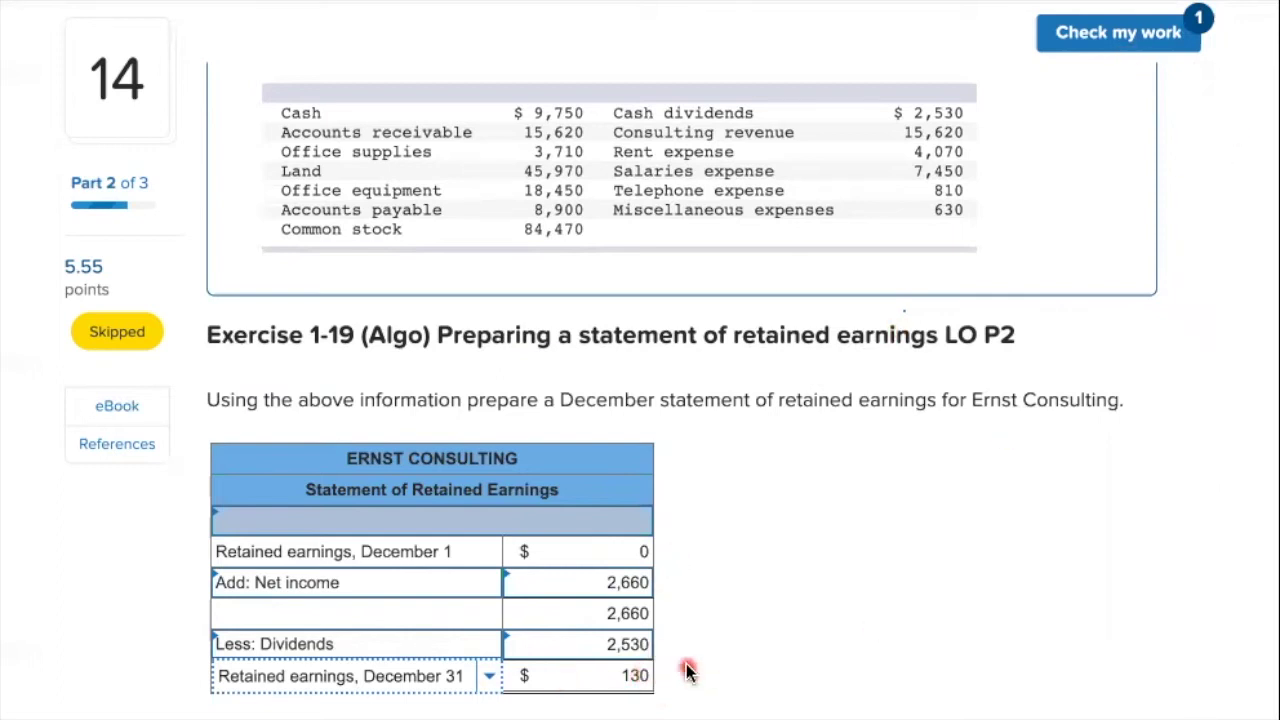
# - Set the date heading of the statement of retained earnings to For Month Ended December 31
pyautogui.click(633, 555)
pyautogui.click(592, 522)
pyautogui.click(640, 523)
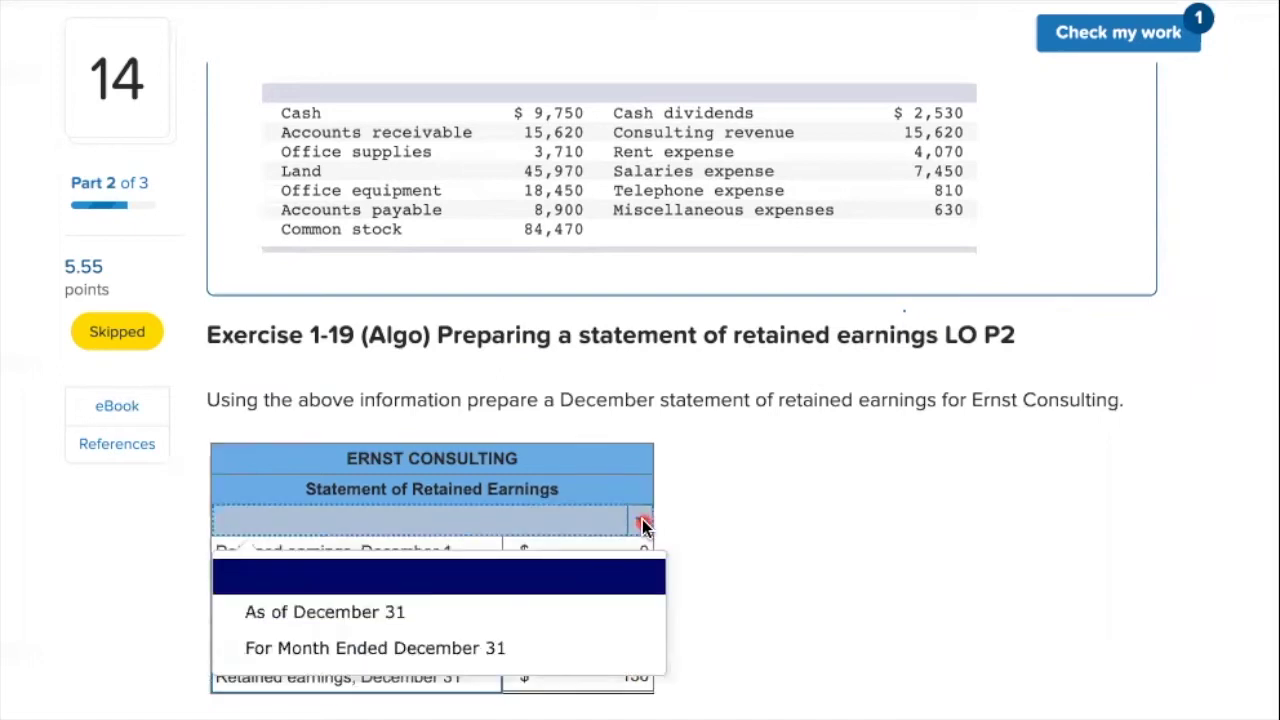
pyautogui.click(513, 650)
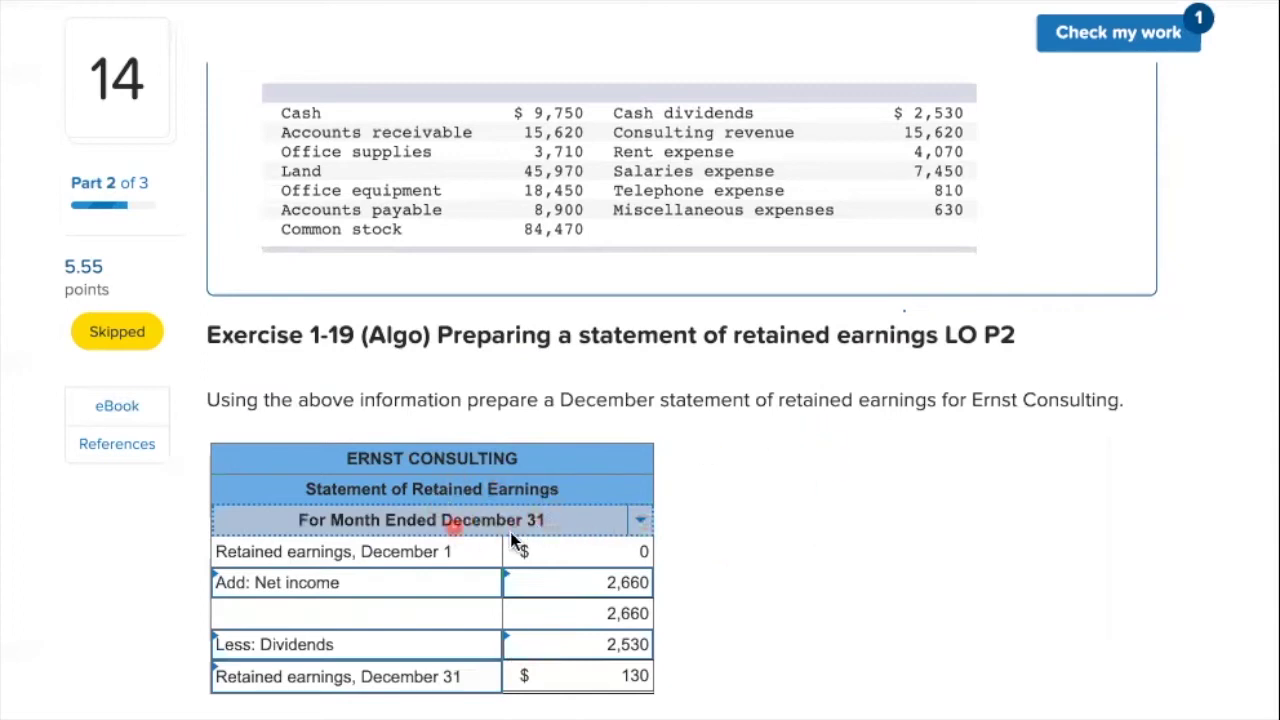
# - Review the exercise's background information and account balances against the statement of retained earnings
pyautogui.scroll(1, 800, 570)
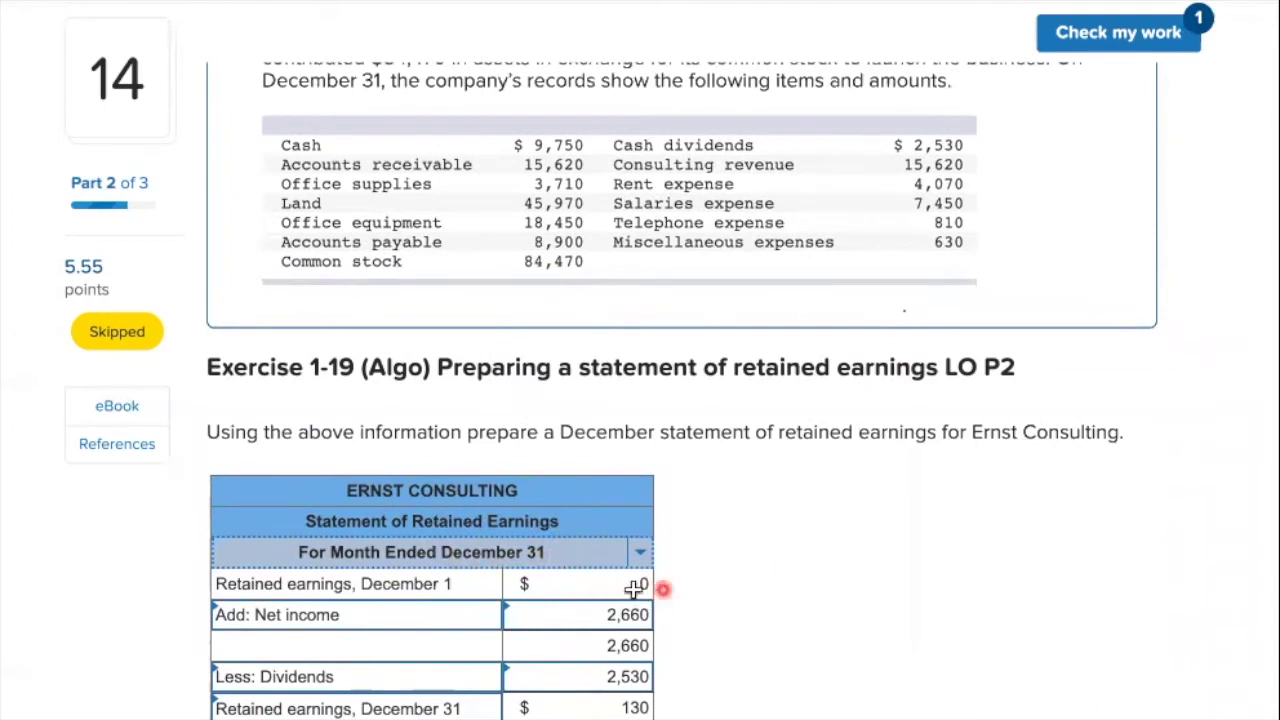
pyautogui.scroll(5, 823, 440)
pyautogui.scroll(-3, 823, 440)
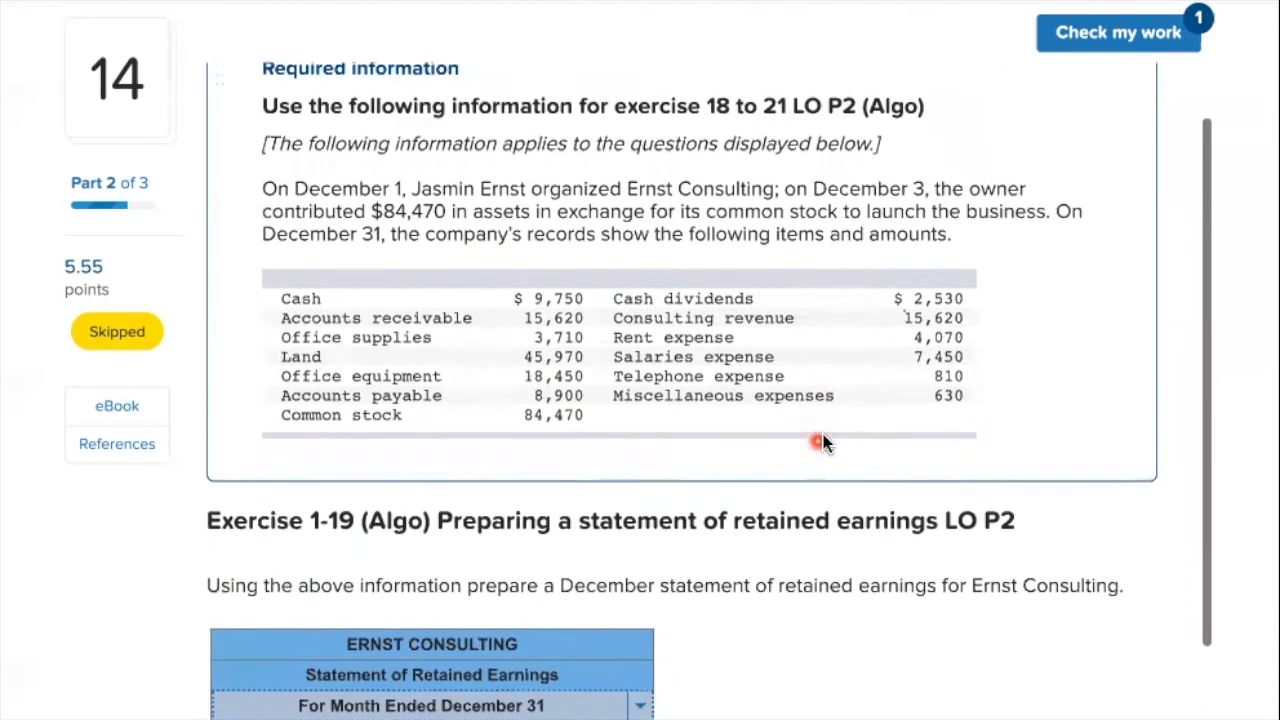
pyautogui.scroll(-1, 823, 434)
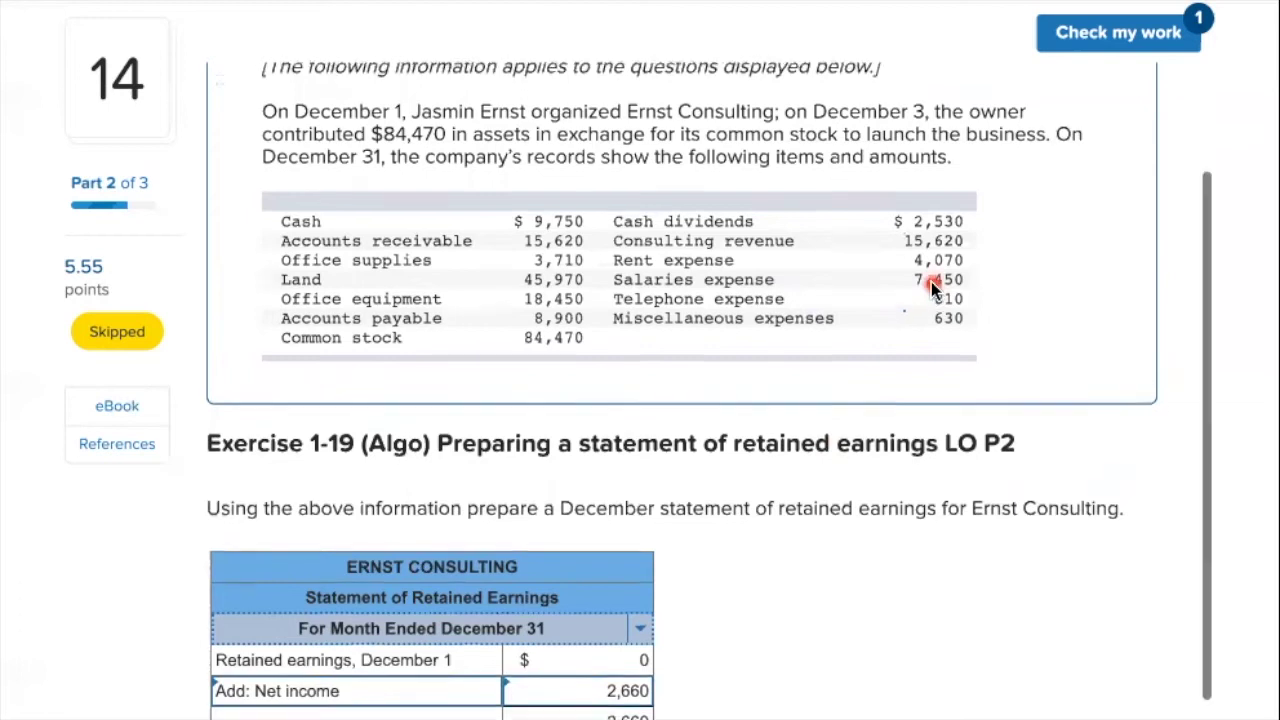
pyautogui.scroll(1, 931, 281)
pyautogui.scroll(-2, 931, 281)
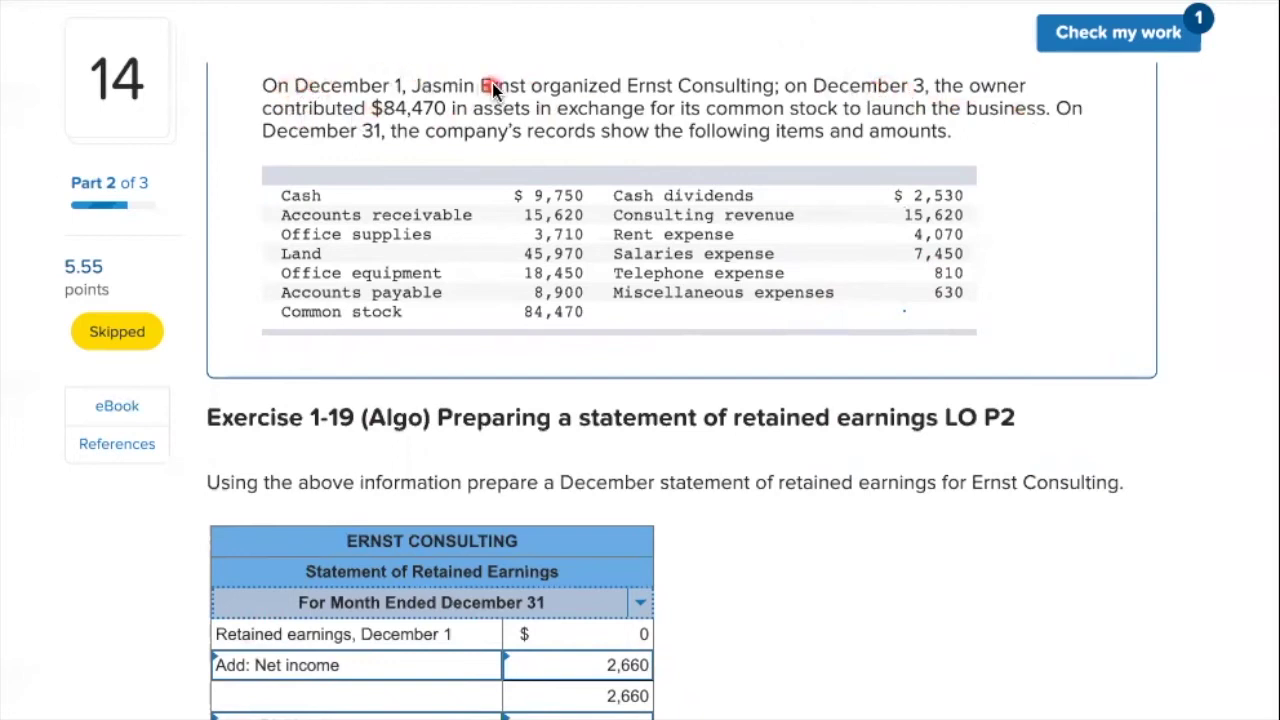
pyautogui.scroll(-2, 866, 590)
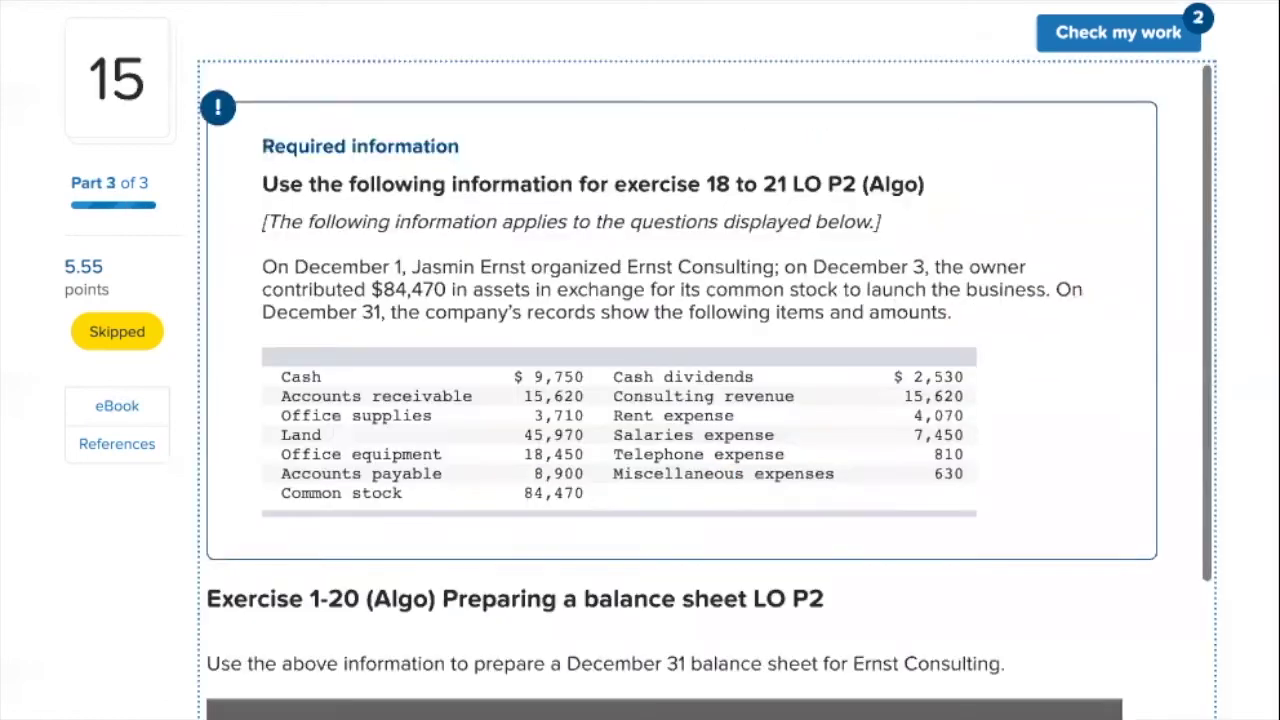
# - Set the date heading of the Exercise 1-20 balance sheet to December 31
pyautogui.scroll(-3, 1128, 712)
pyautogui.scroll(-1, 1128, 712)
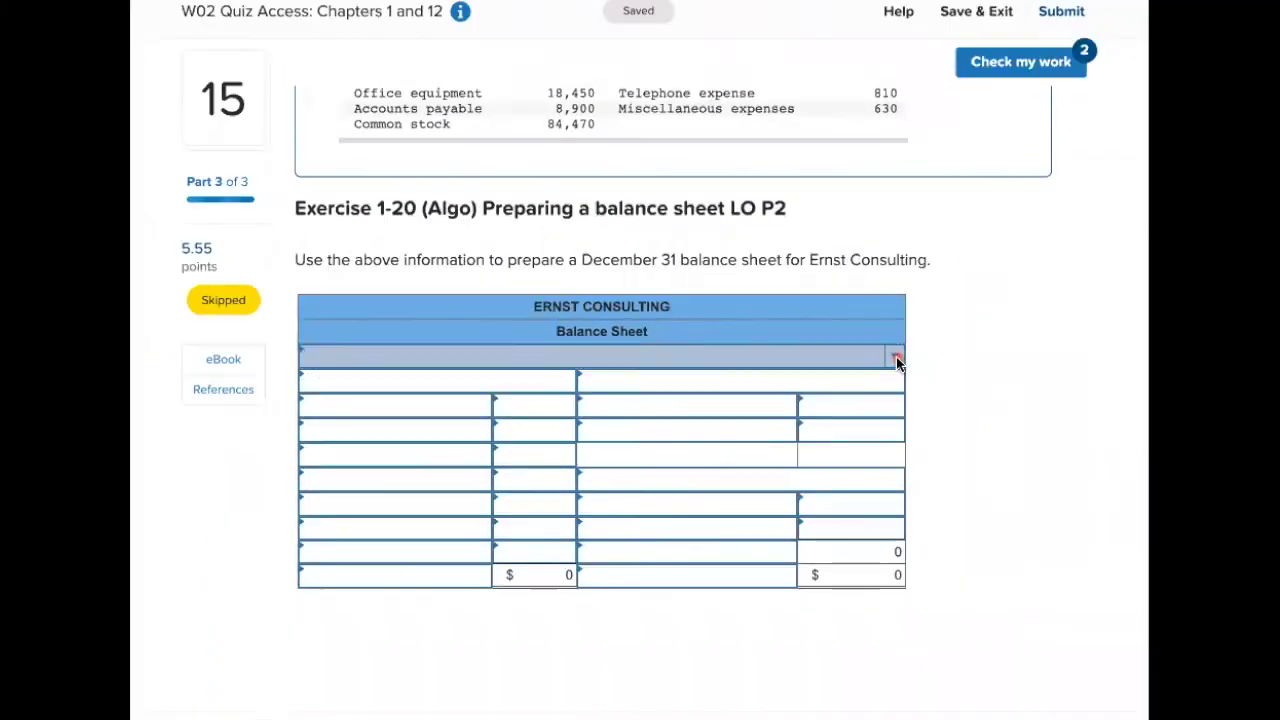
pyautogui.click(961, 403)
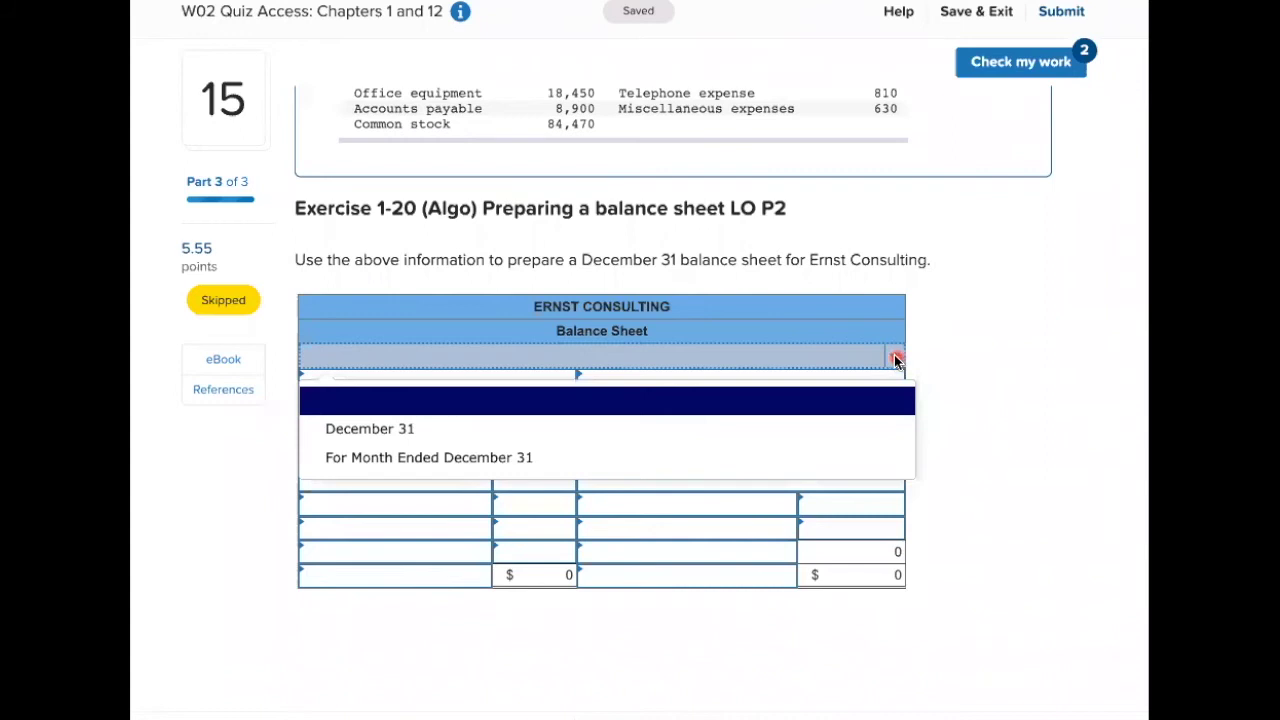
pyautogui.click(558, 428)
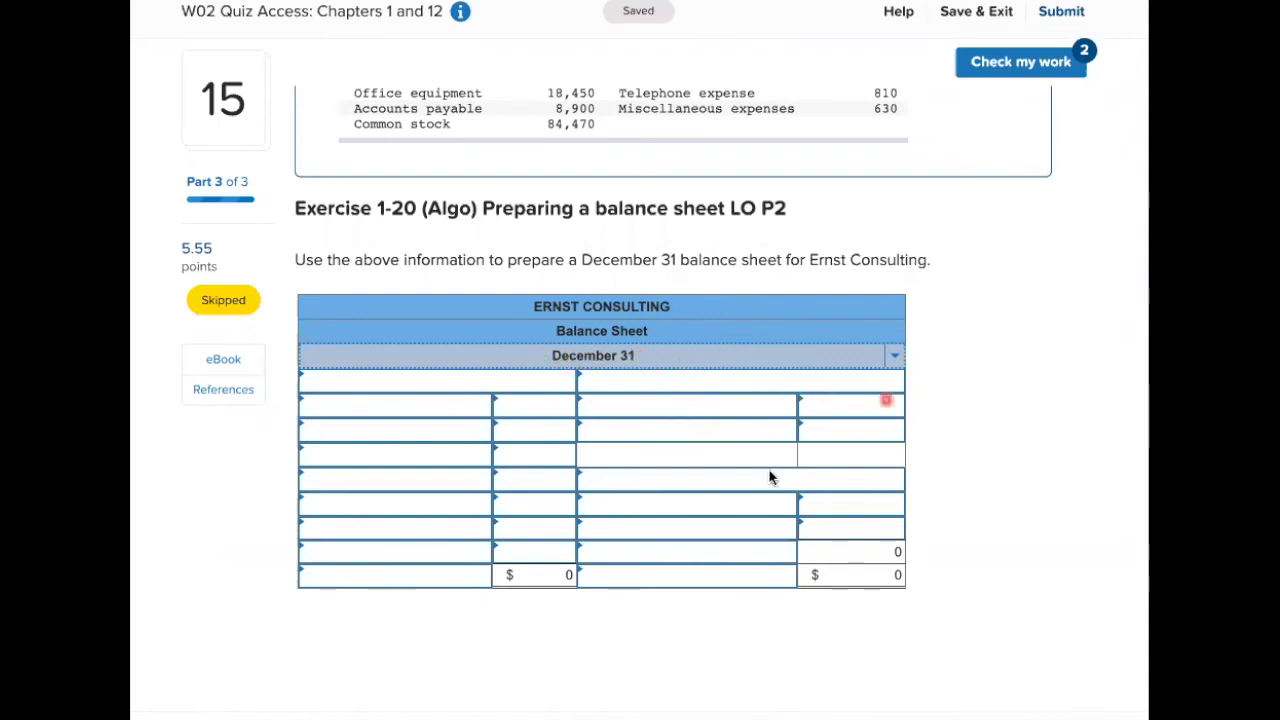
# - Set the balance sheet's two column headings to Assets and Liabilities
pyautogui.click(524, 385)
pyautogui.click(565, 380)
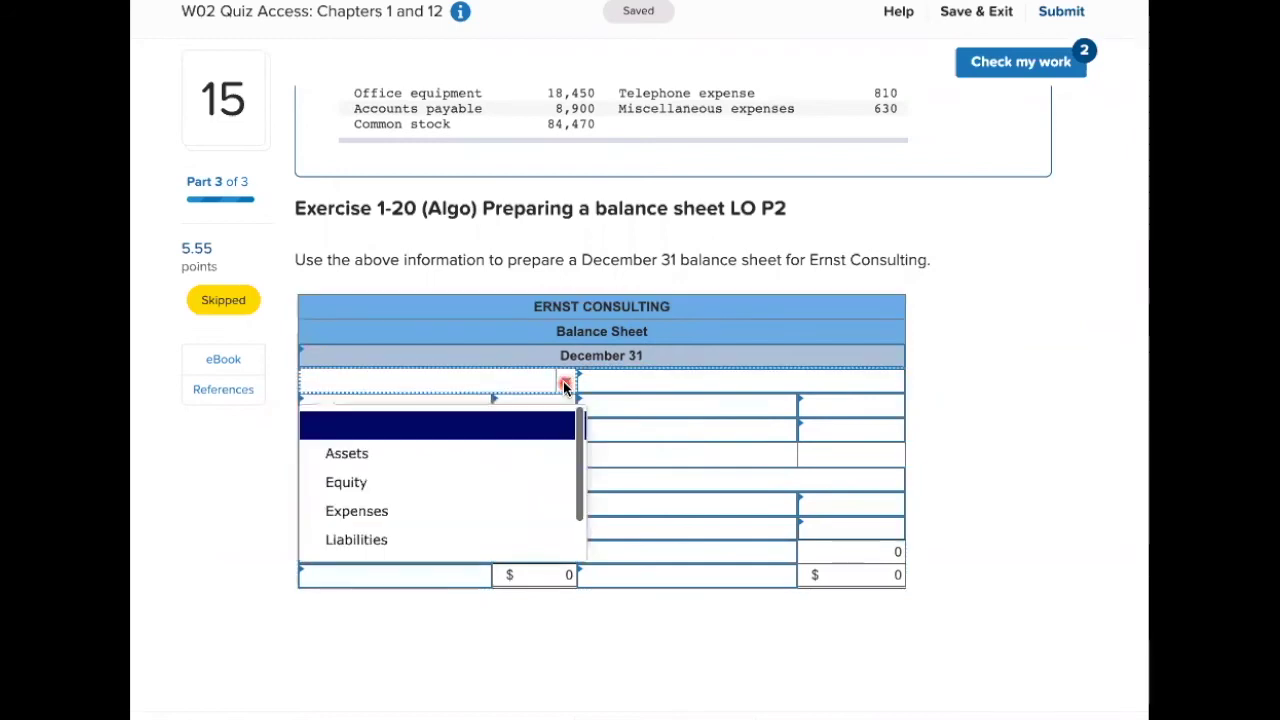
pyautogui.click(466, 451)
pyautogui.click(882, 390)
pyautogui.click(890, 382)
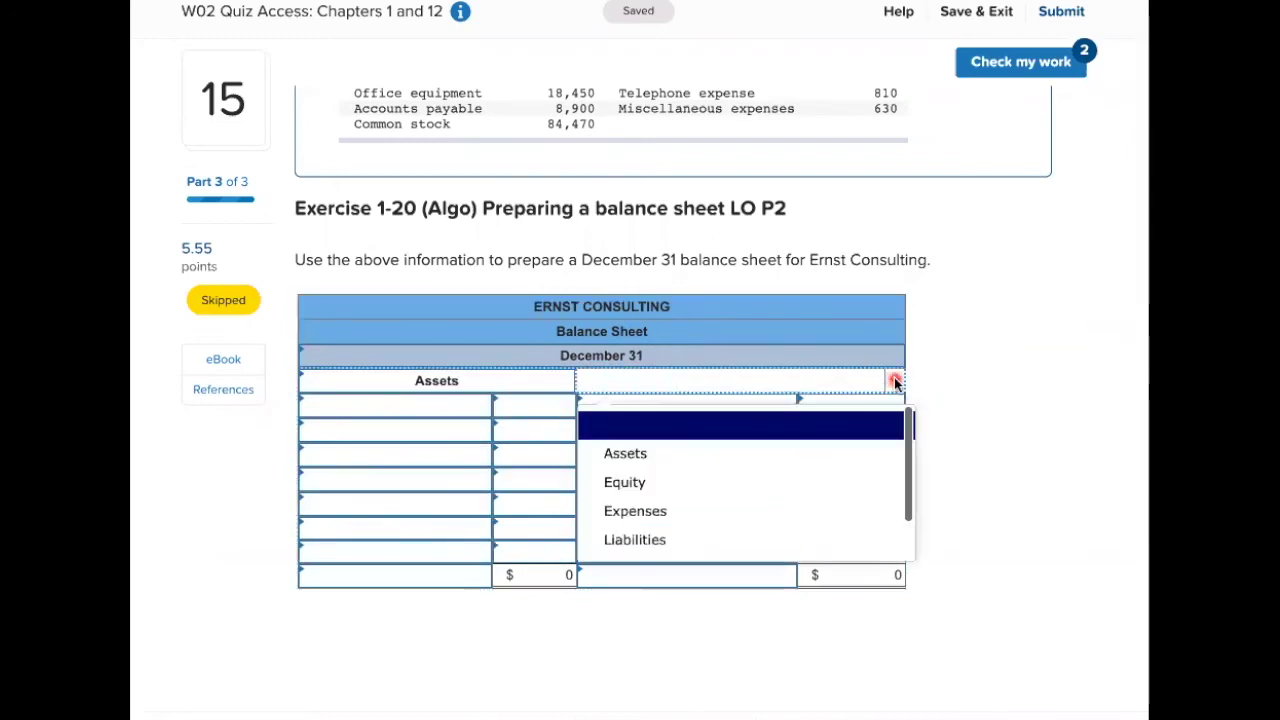
pyautogui.click(660, 542)
# - Set the section heading below the Liabilities lines of the balance sheet to Equity
pyautogui.click(697, 482)
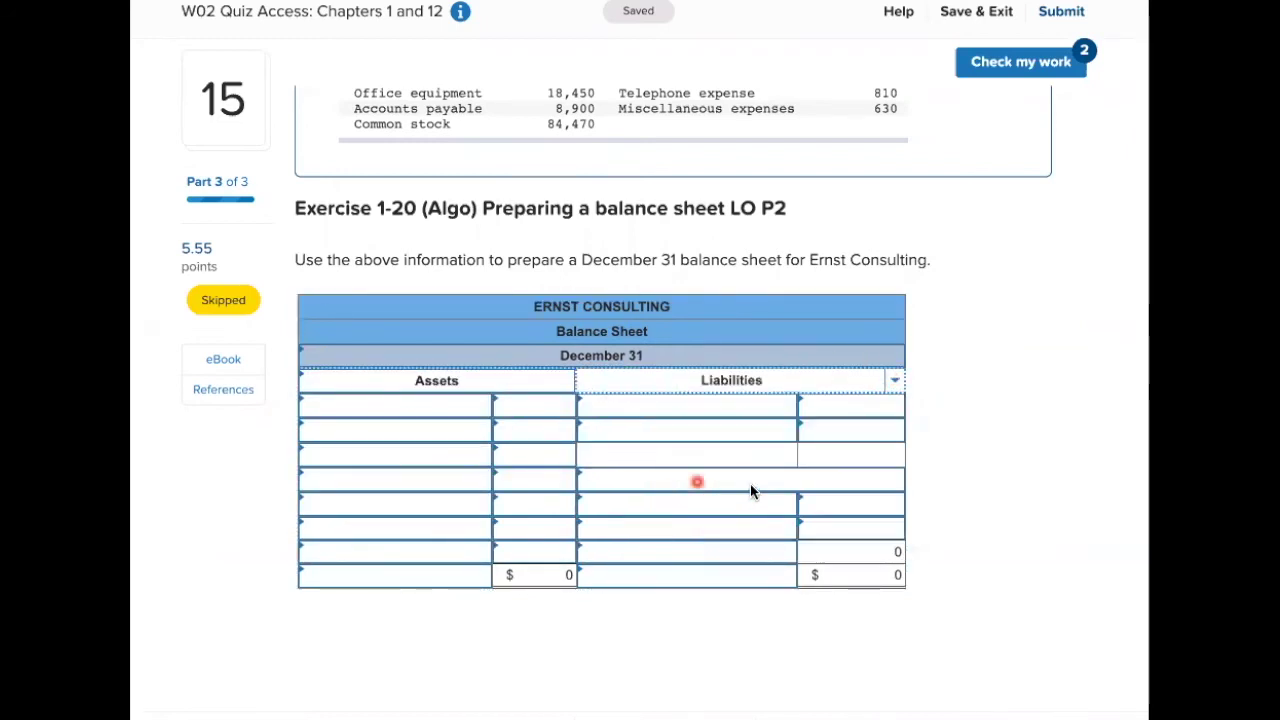
pyautogui.click(870, 483)
pyautogui.click(840, 483)
pyautogui.click(686, 580)
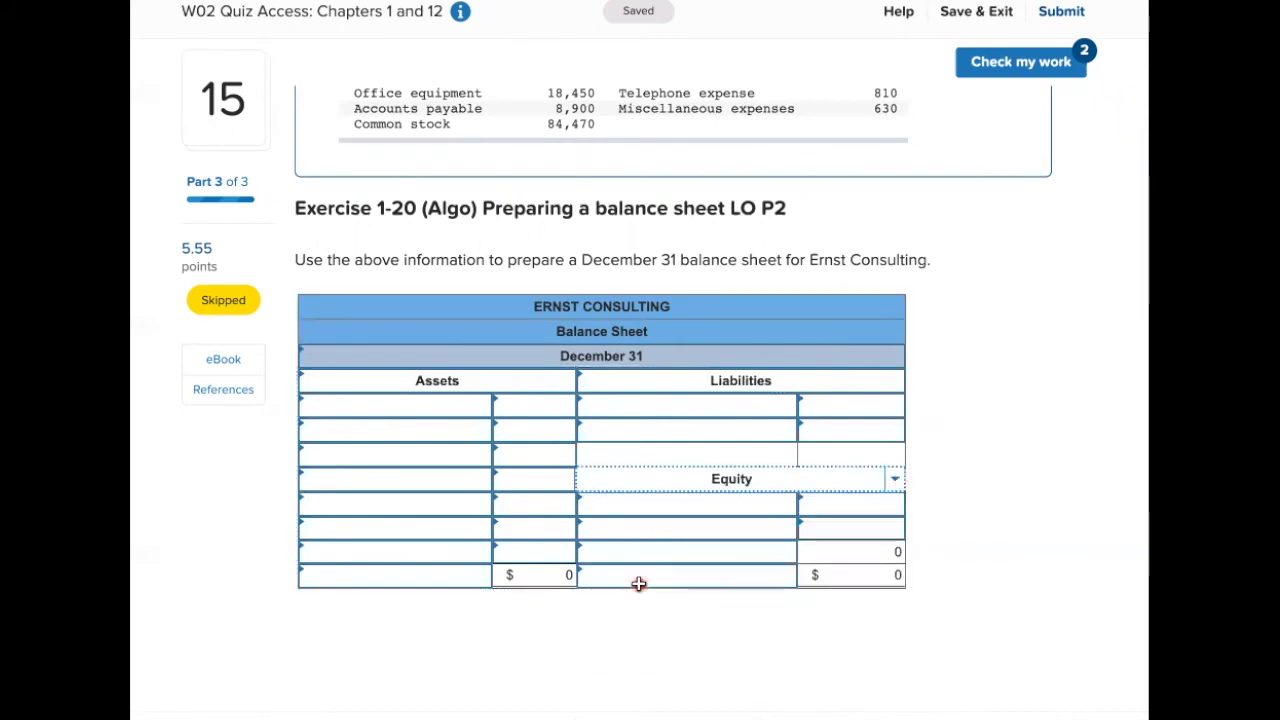
# - Label the balance sheet's final row Total assets on the Assets side and Total liabilities and equity on the Liabilities side
pyautogui.click(372, 577)
pyautogui.click(468, 578)
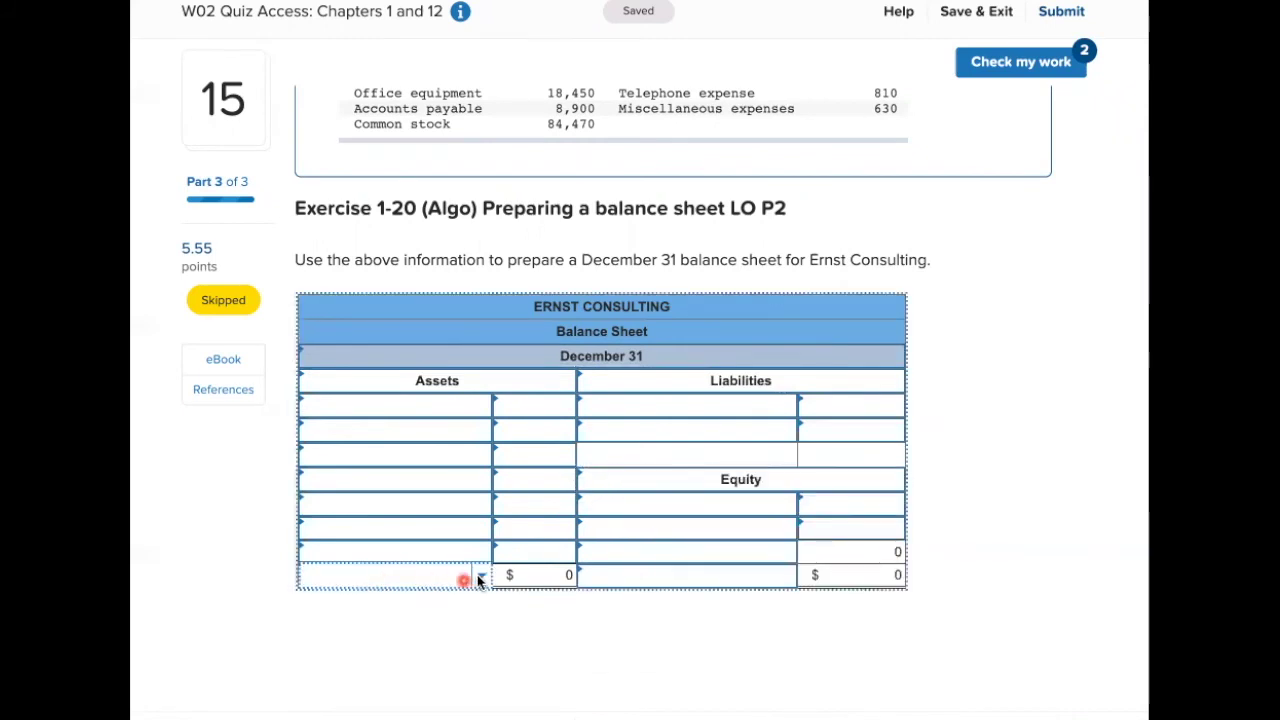
pyautogui.click(376, 498)
pyautogui.click(596, 567)
pyautogui.click(766, 578)
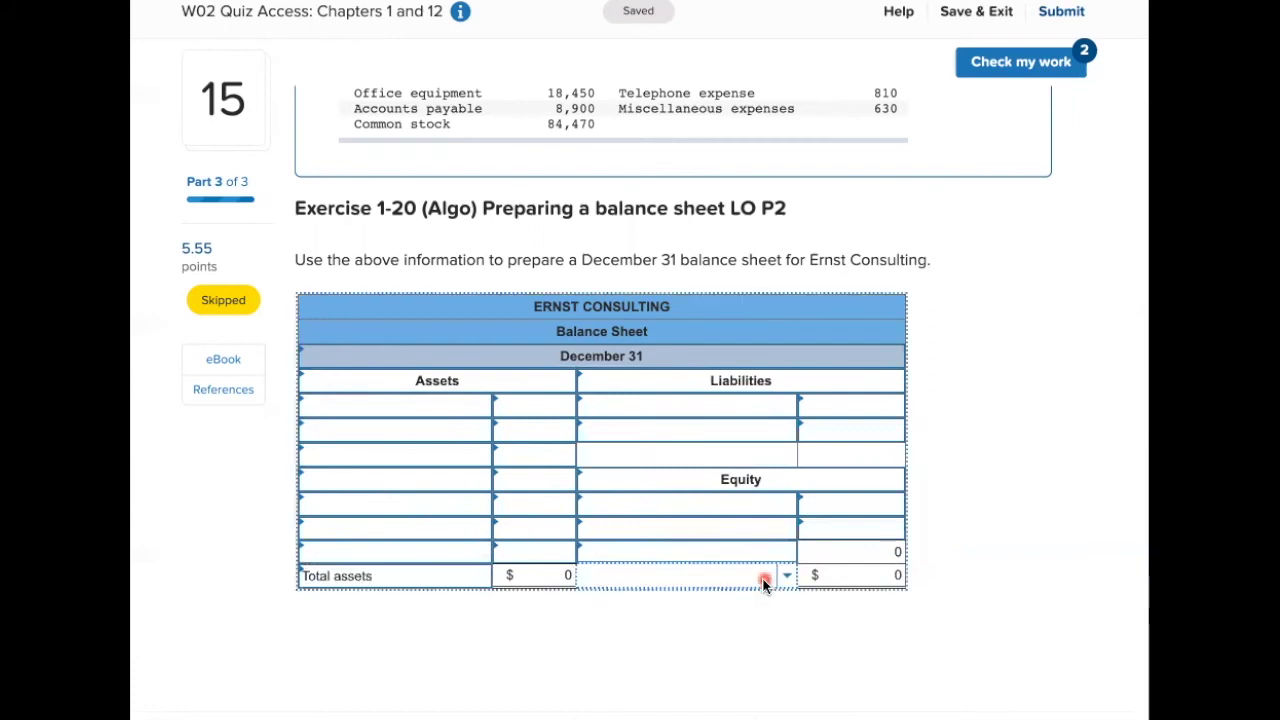
pyautogui.click(787, 577)
pyautogui.scroll(-4, 770, 540)
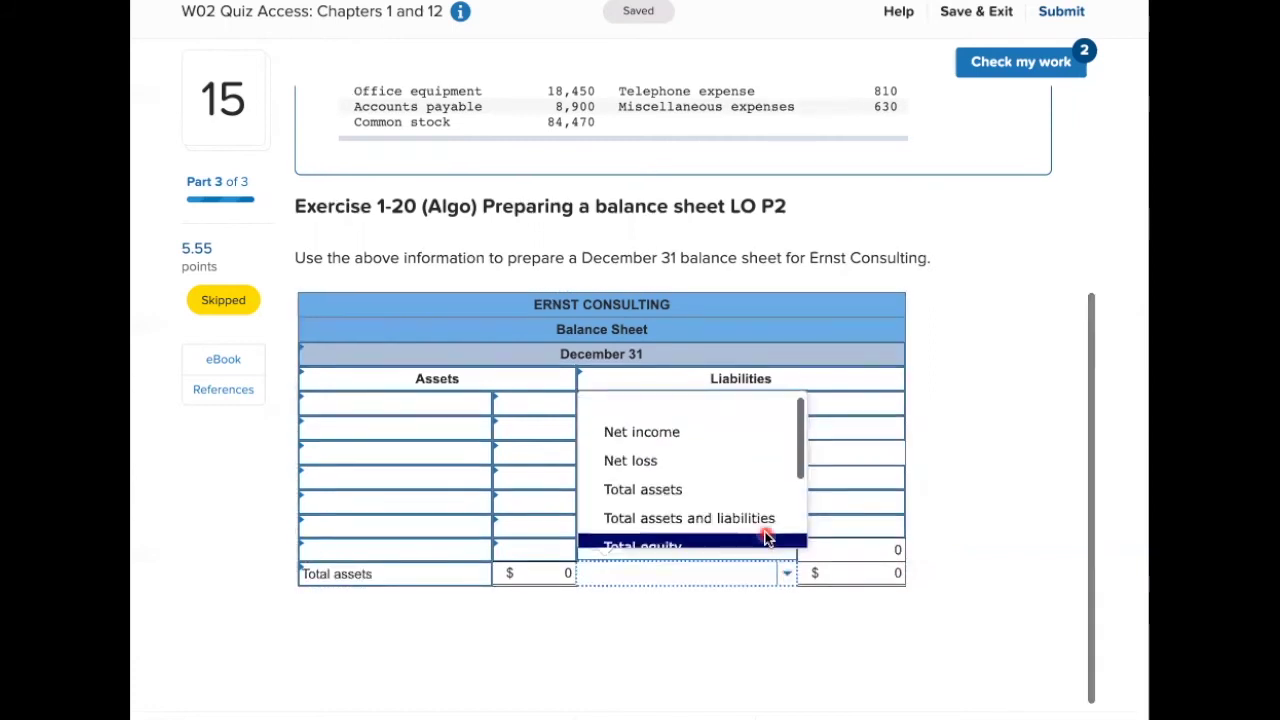
pyautogui.click(742, 509)
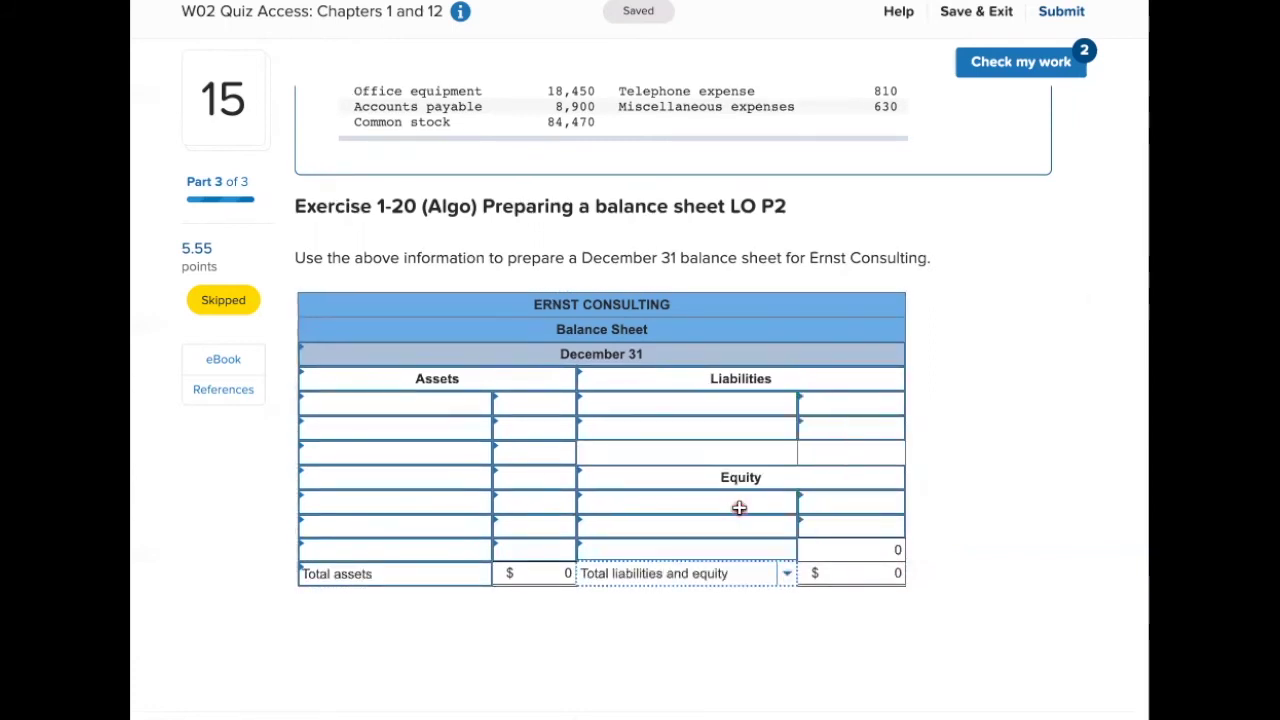
# - Label the row just above Total liabilities and equity as Total equity
pyautogui.click(734, 551)
pyautogui.click(787, 549)
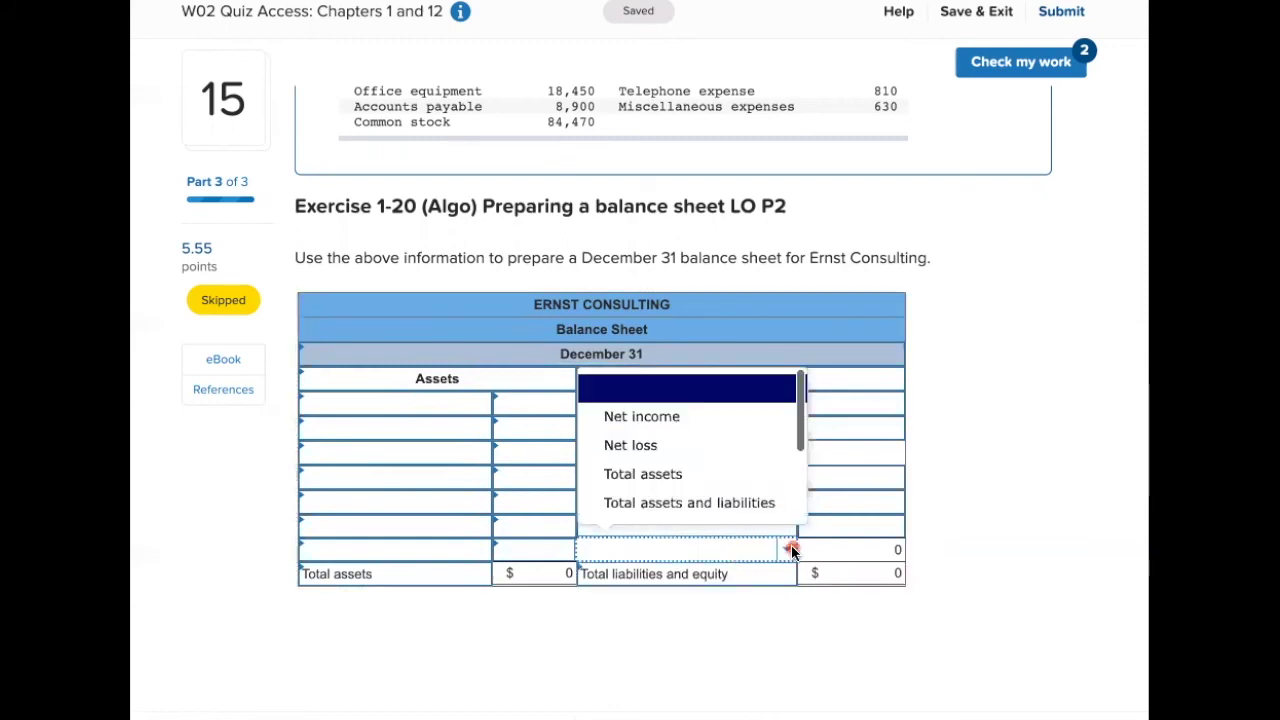
pyautogui.scroll(-3, 676, 465)
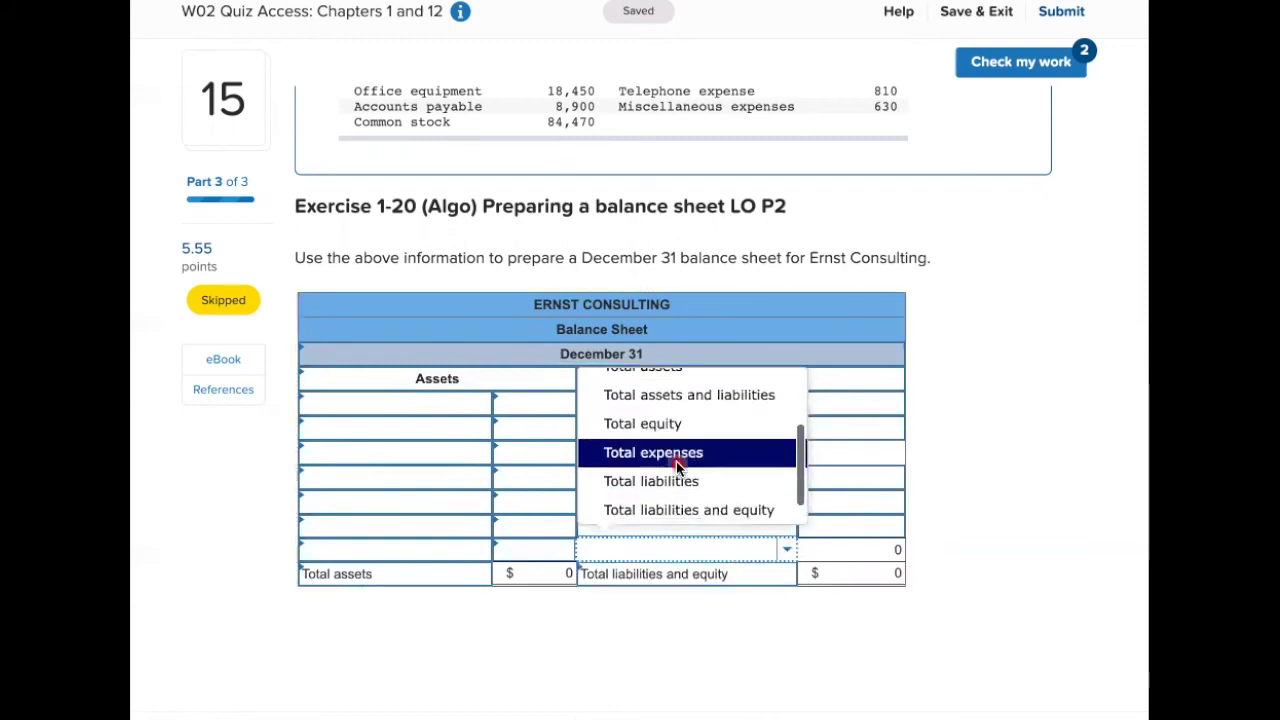
pyautogui.click(663, 424)
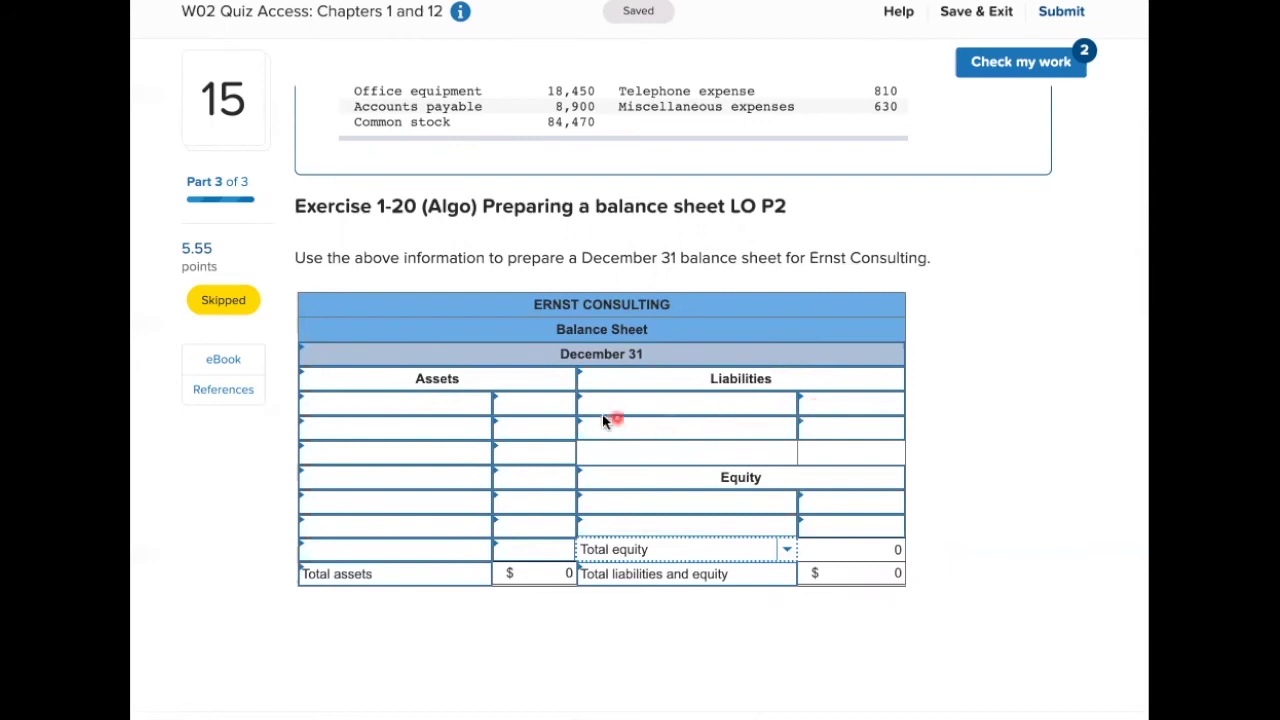
pyautogui.click(786, 431)
pyautogui.click(787, 433)
pyautogui.scroll(-4, 718, 590)
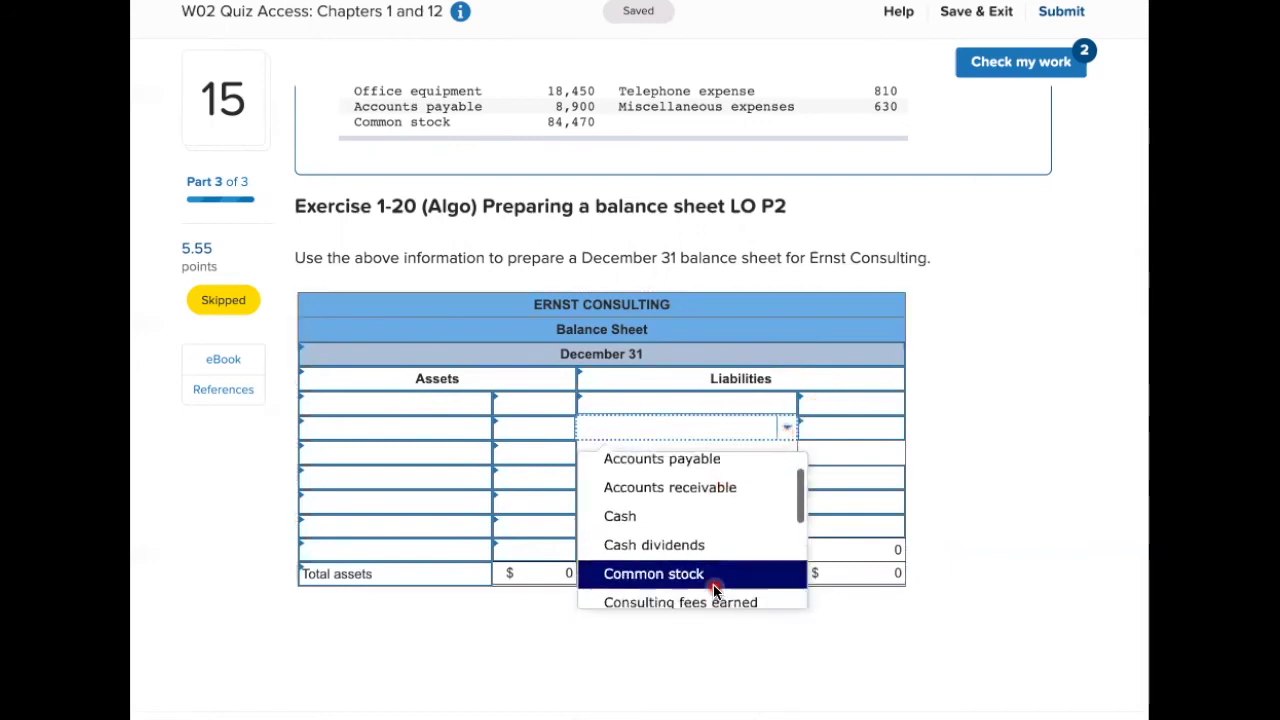
pyautogui.scroll(-2, 715, 592)
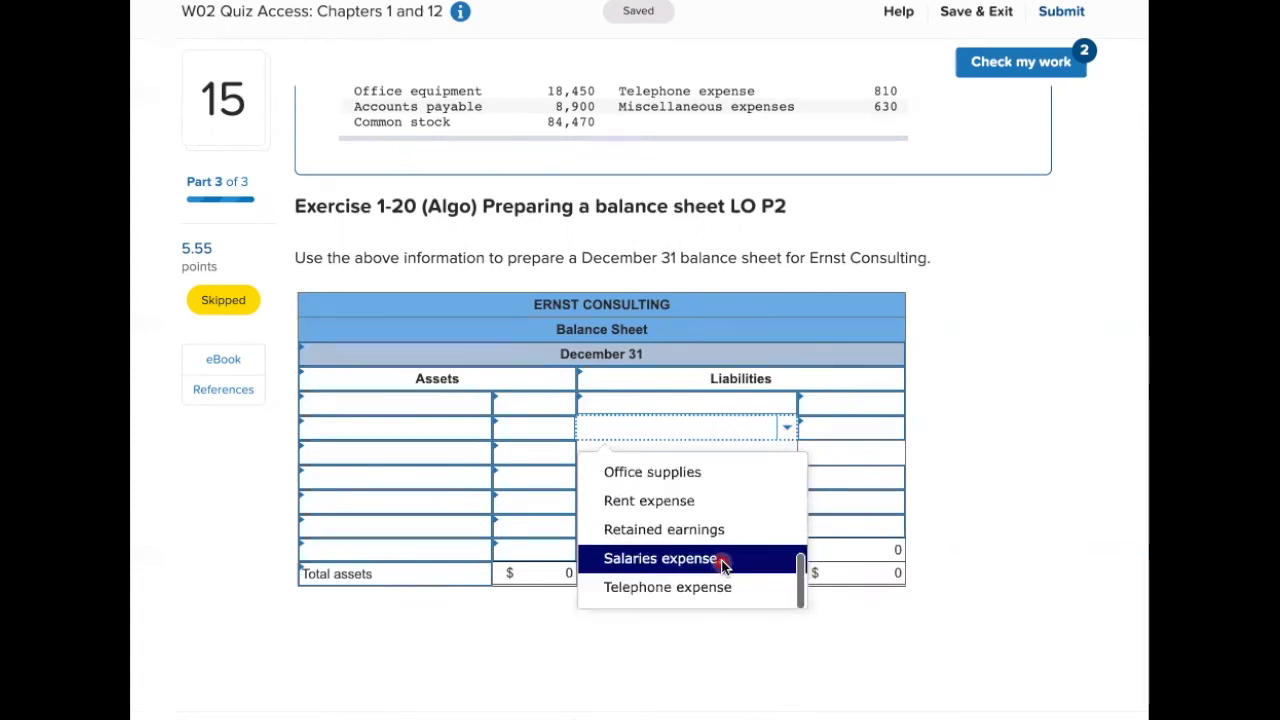
pyautogui.scroll(3, 740, 540)
pyautogui.scroll(2, 726, 512)
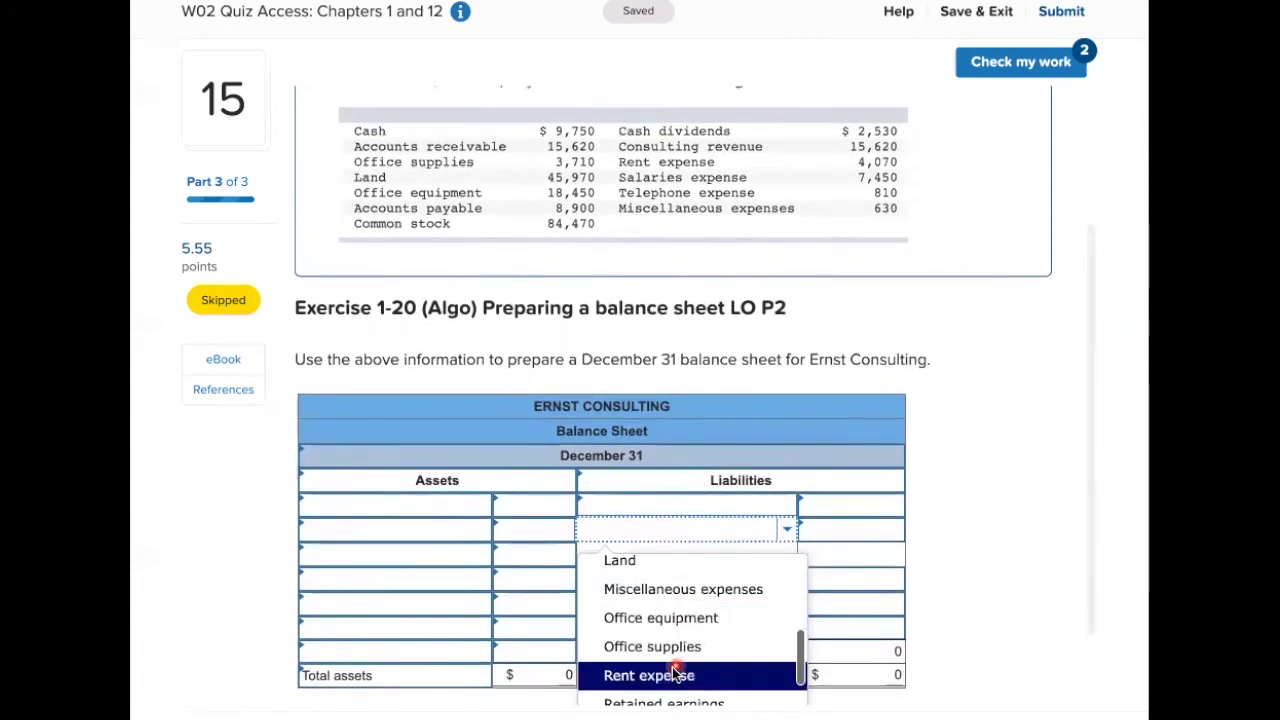
pyautogui.scroll(3, 674, 640)
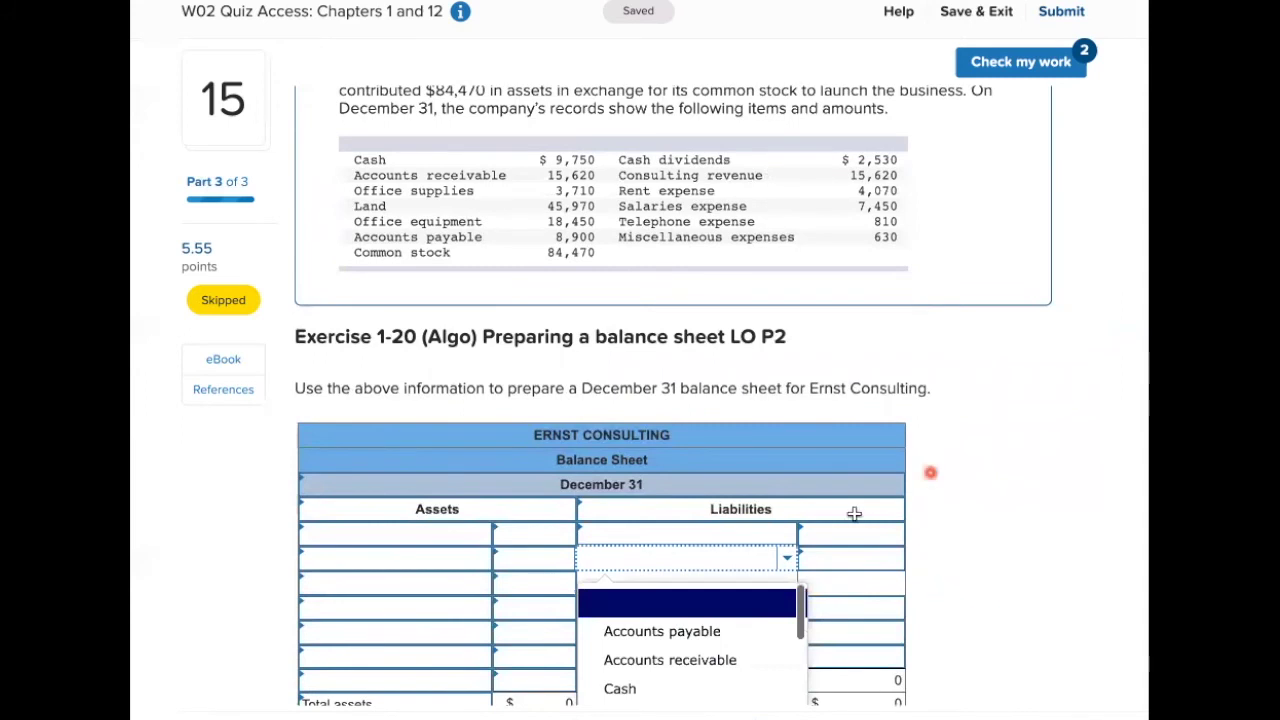
# - Enter Accounts payable with an amount of 8,900 as the first line under Liabilities
pyautogui.click(750, 533)
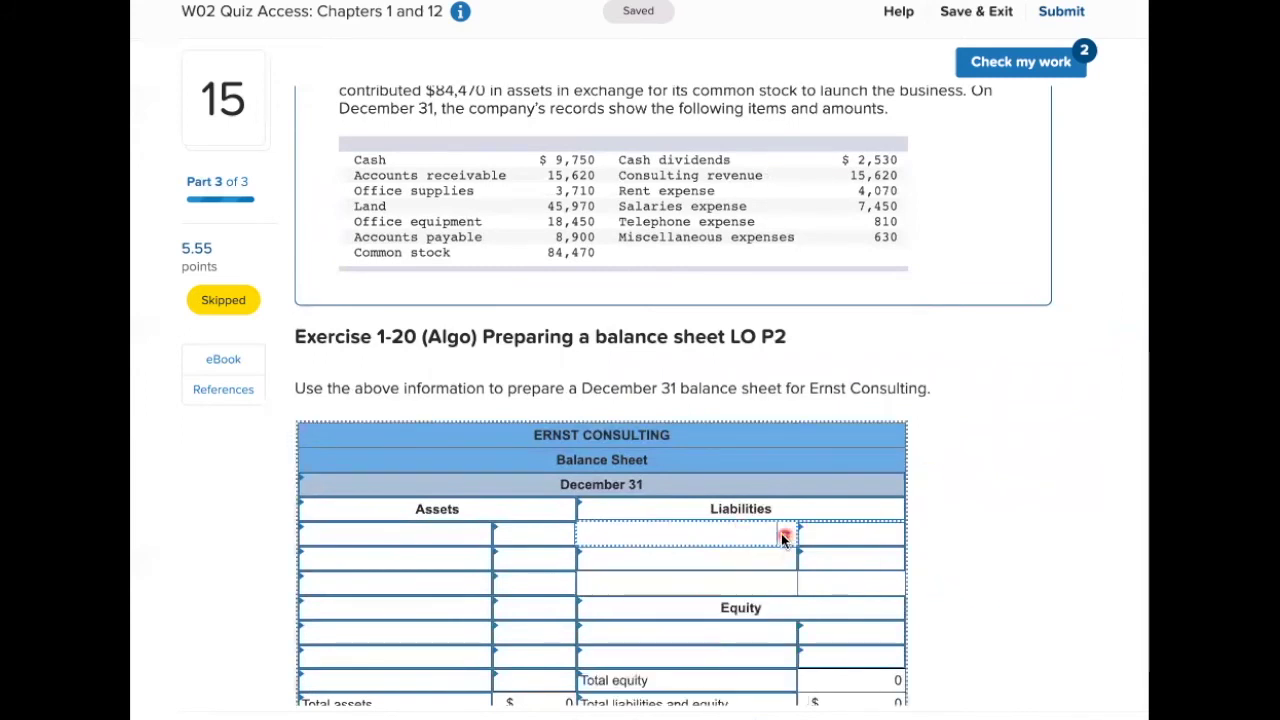
pyautogui.click(781, 533)
pyautogui.click(702, 606)
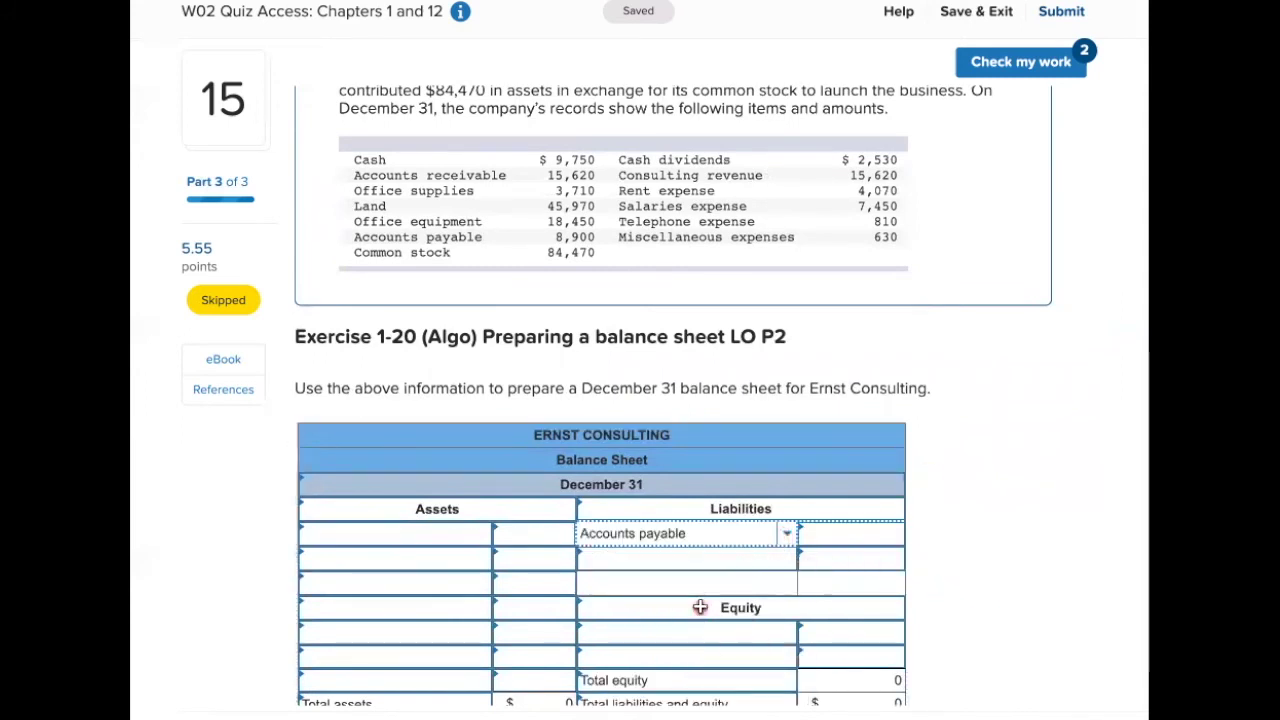
pyautogui.click(868, 530)
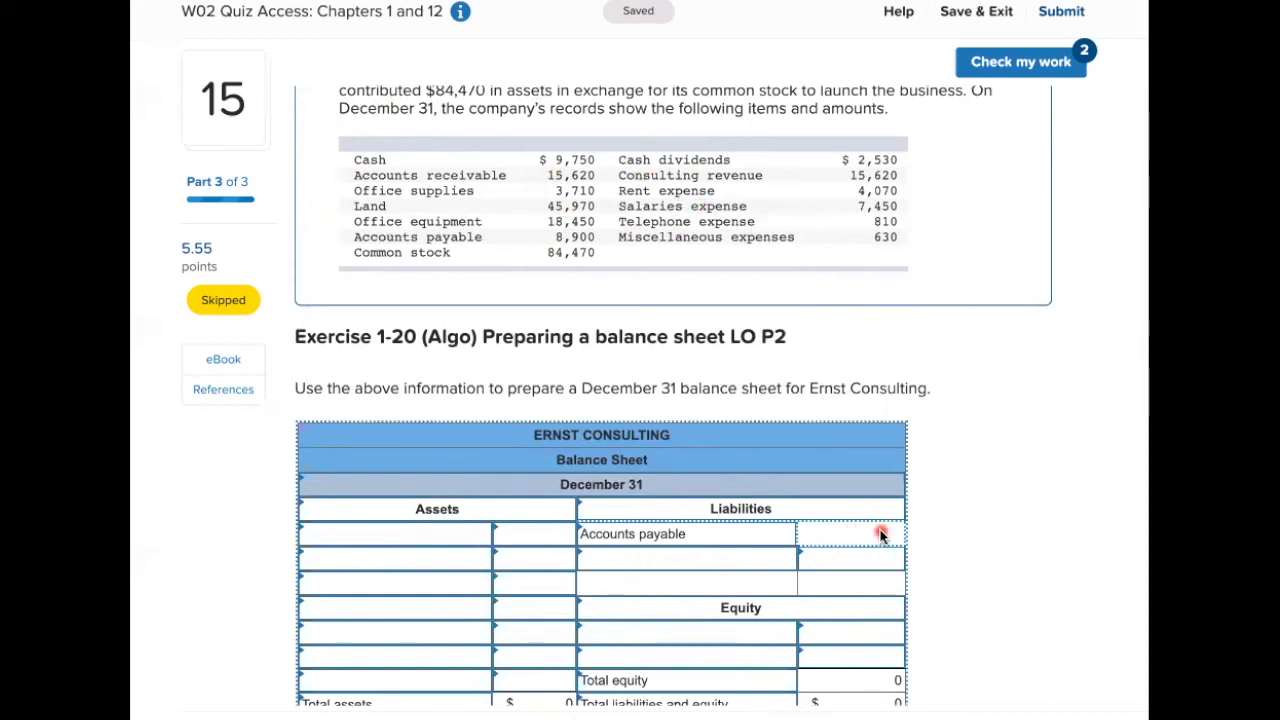
pyautogui.write('8900')
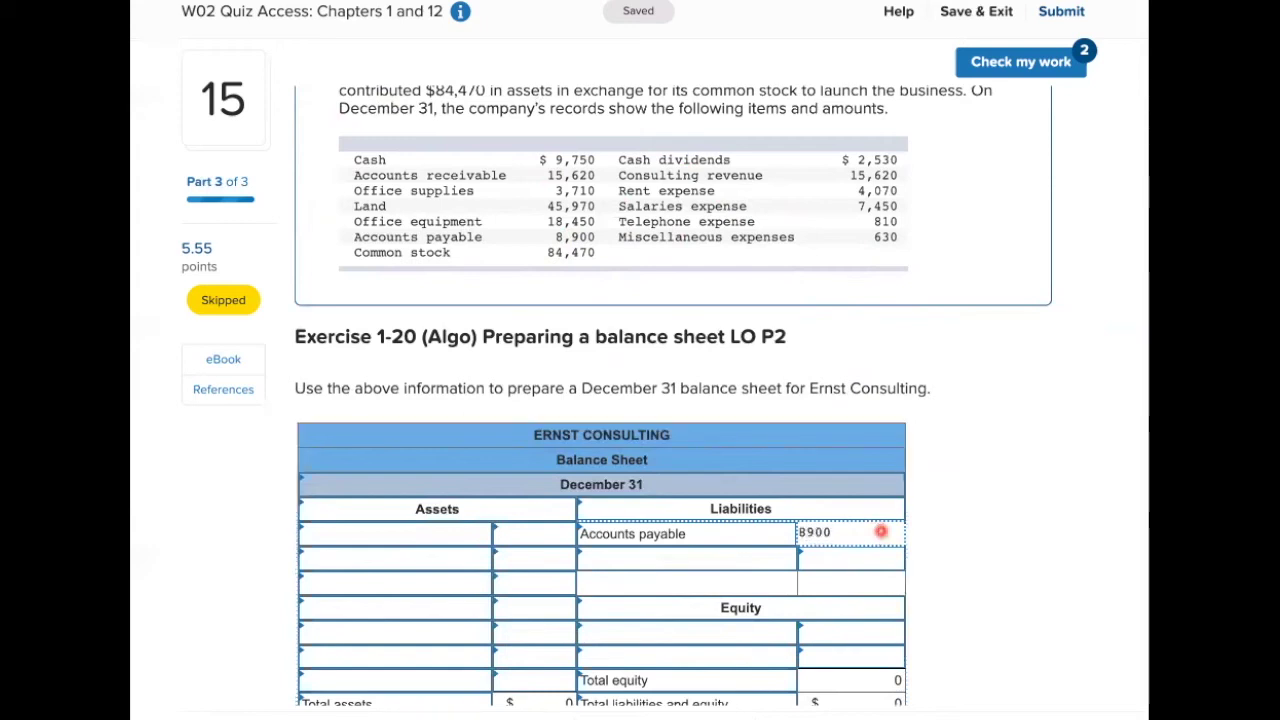
pyautogui.press('Tab')
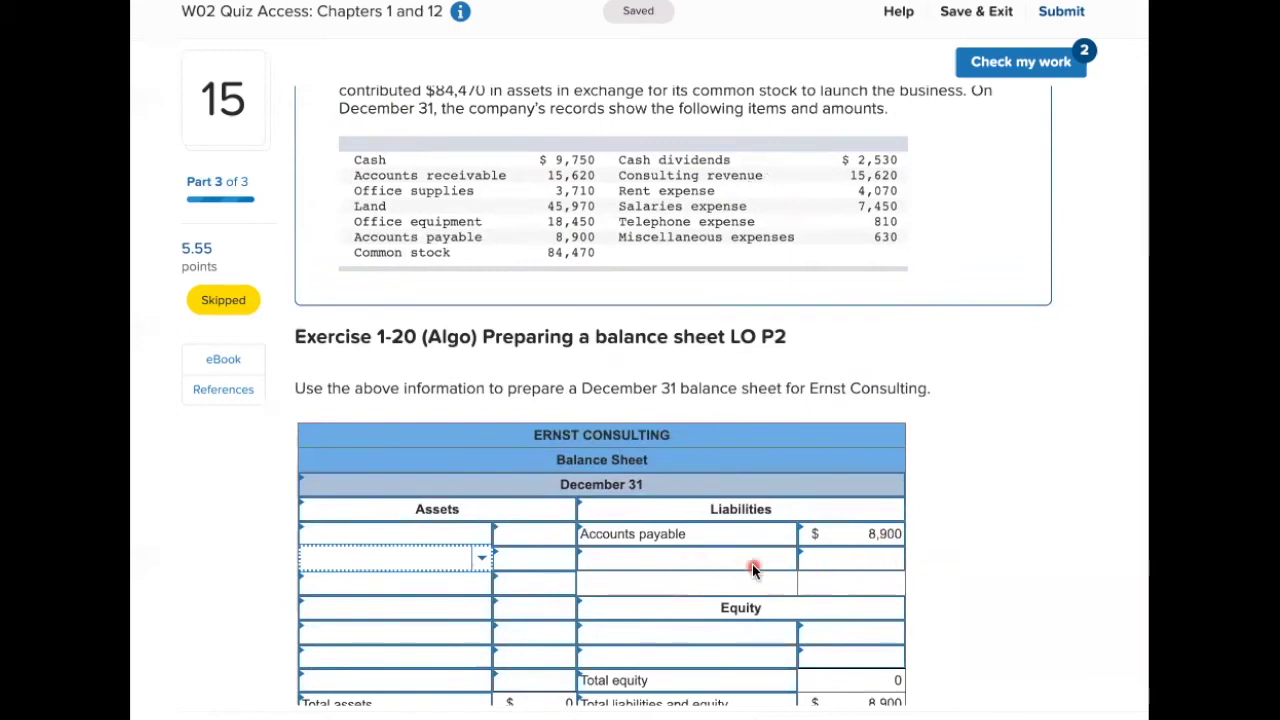
# - Enter Cash with an amount of 9,750 as the first line under Assets
pyautogui.click(393, 540)
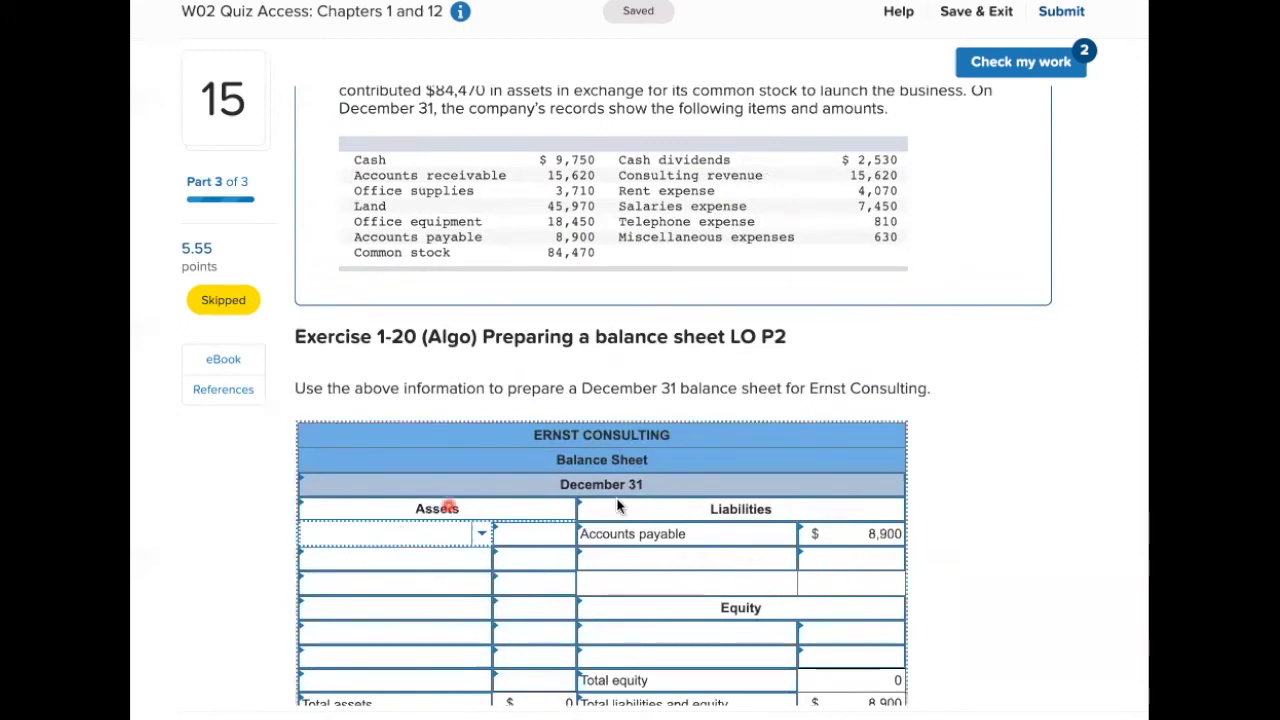
pyautogui.write('cas')
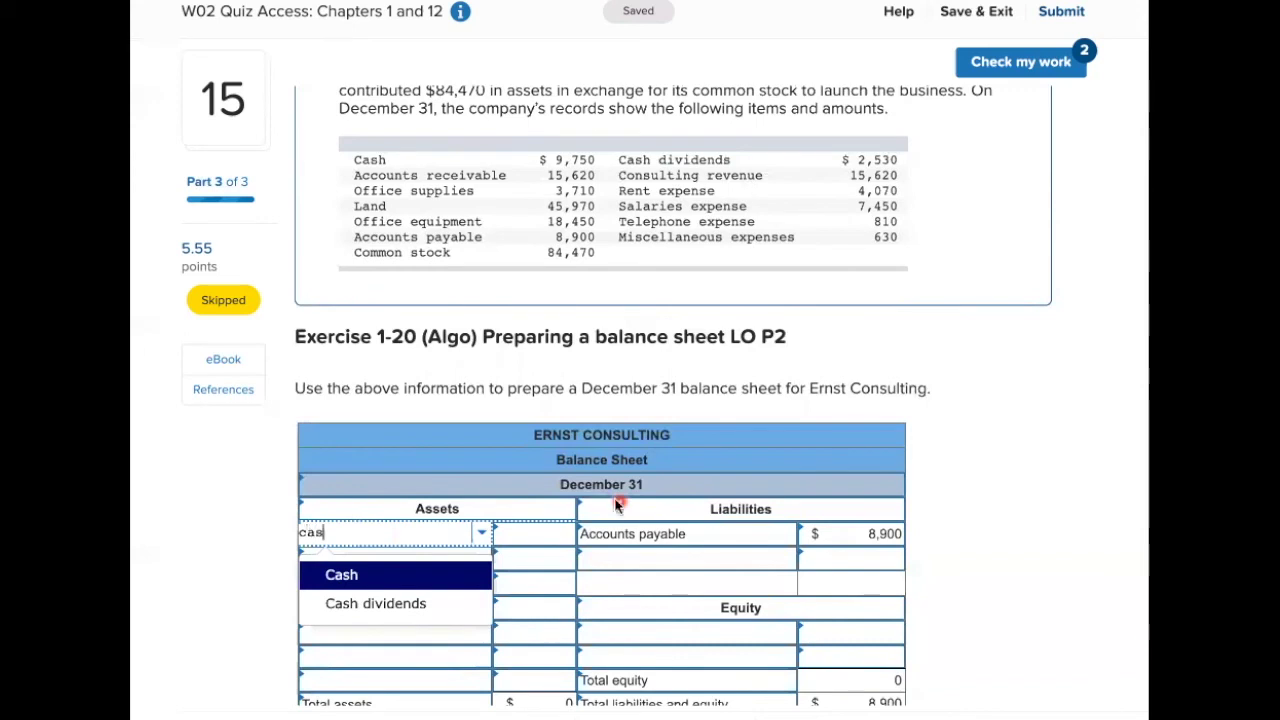
pyautogui.click(340, 574)
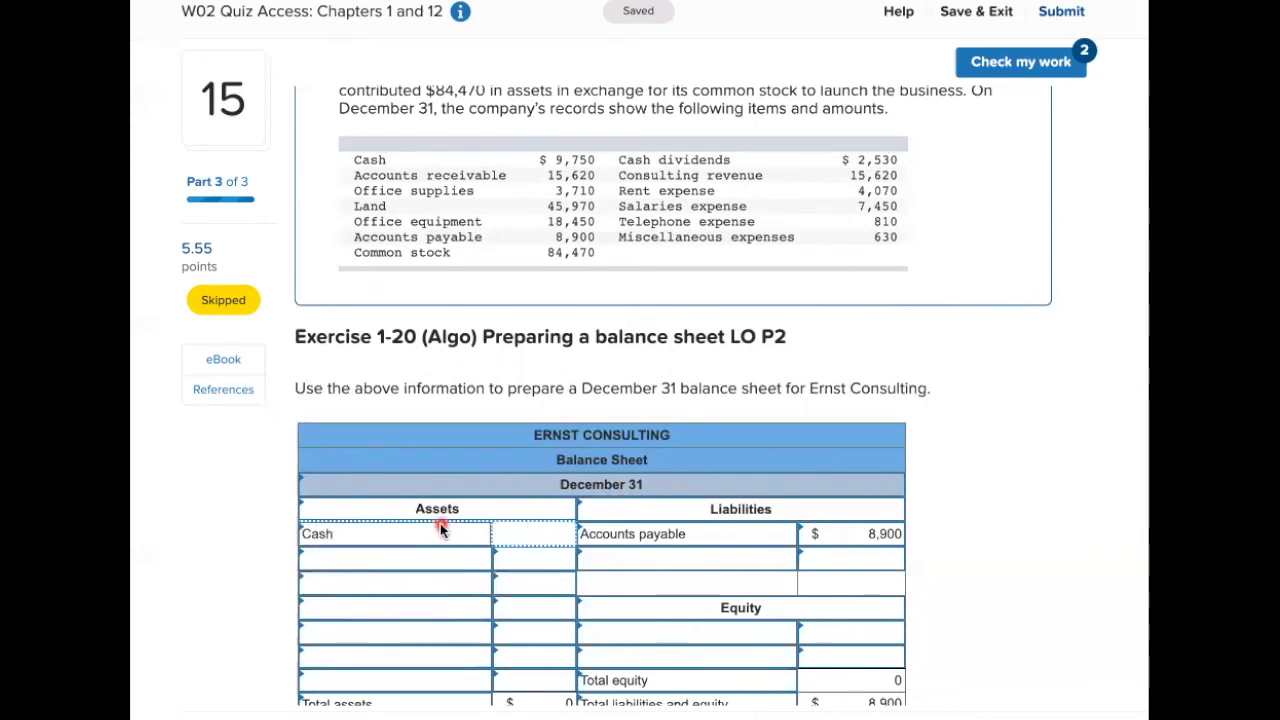
pyautogui.write('9750')
pyautogui.press('Tab')
pyautogui.press('Tab')
pyautogui.press('Tab')
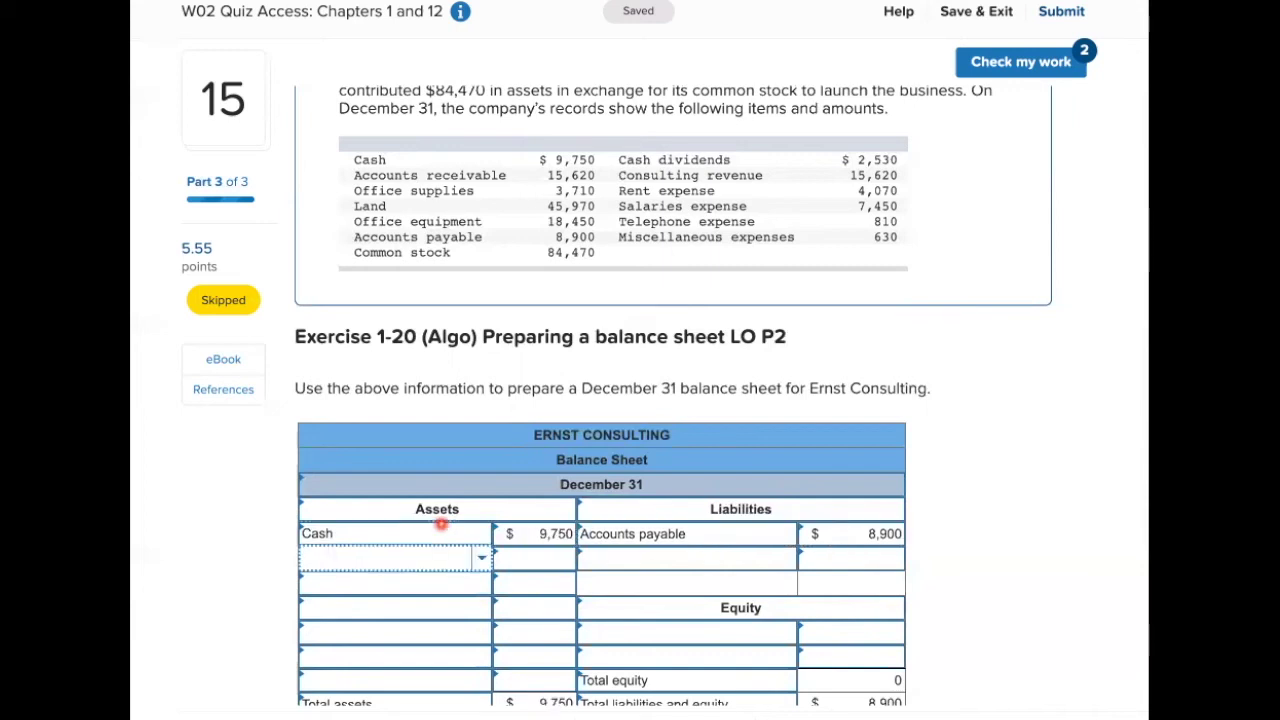
# - Enter Accounts receivable with an amount of 15,620 on the asset line below Cash
pyautogui.write('ac')
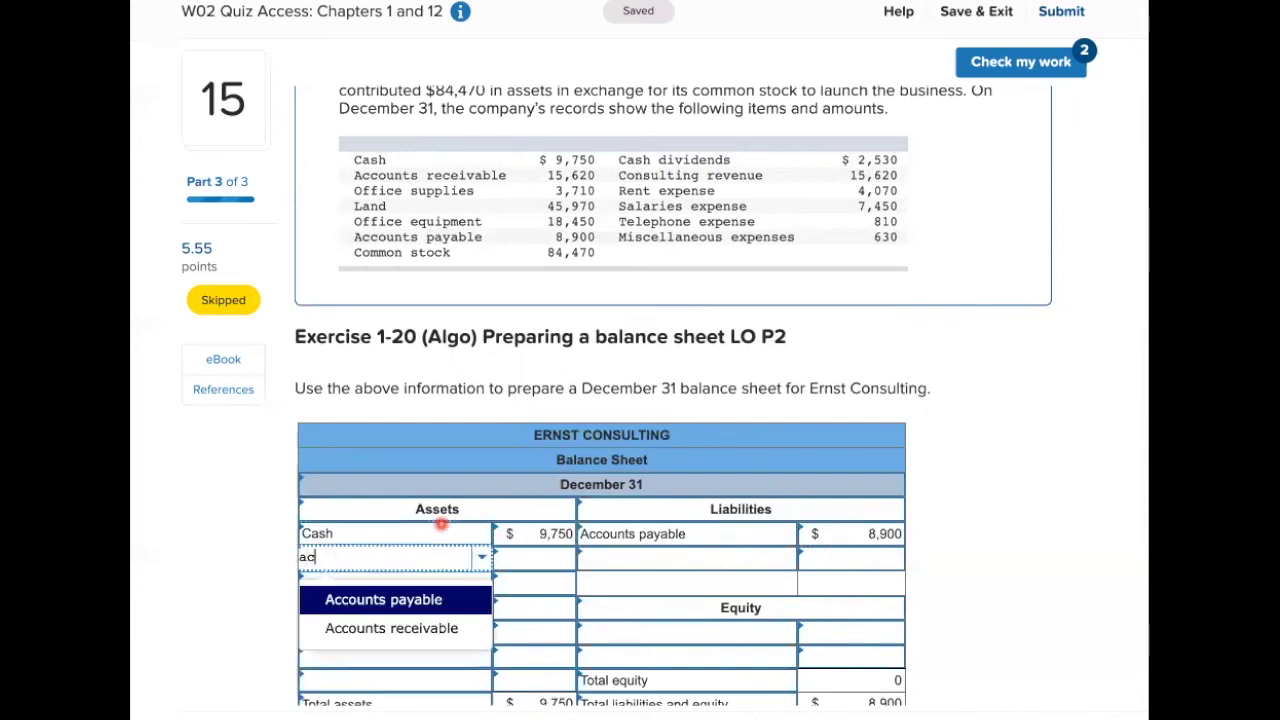
pyautogui.click(415, 630)
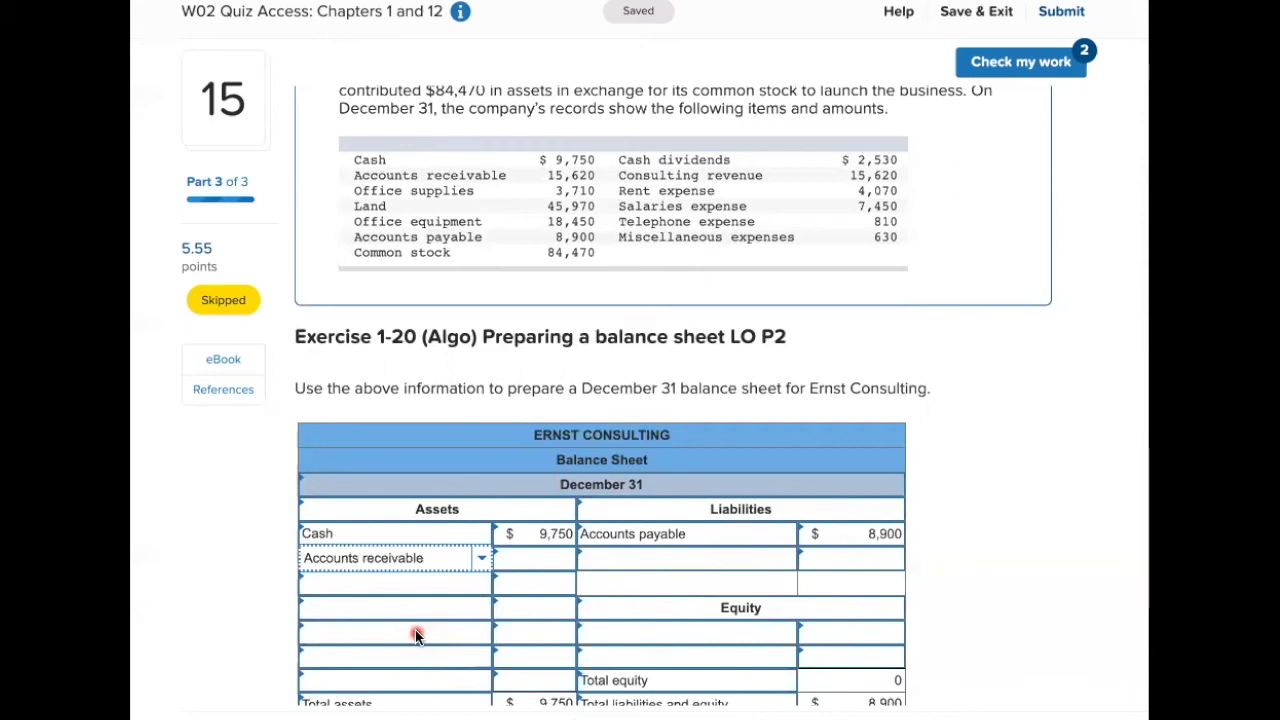
pyautogui.click(538, 561)
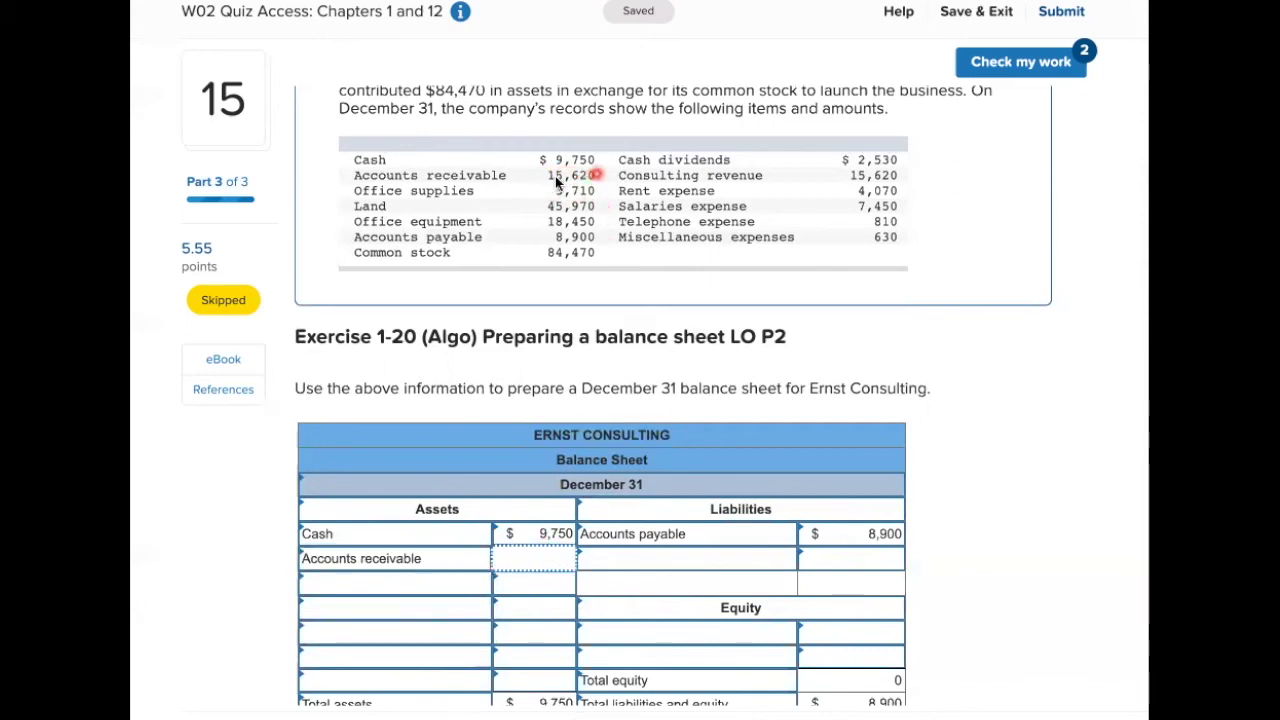
pyautogui.write('15620')
pyautogui.press('Tab')
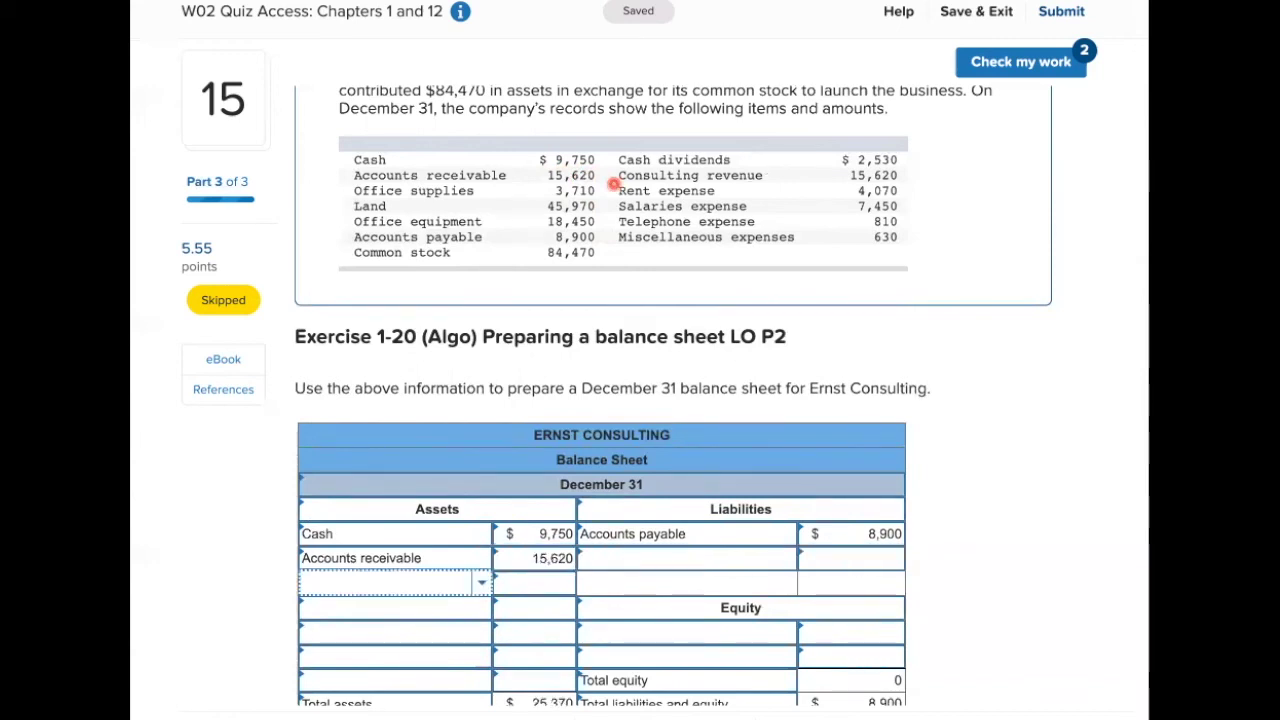
# - Enter Office supplies with an amount of 3,710 on the asset line below Accounts receivable
pyautogui.write('off')
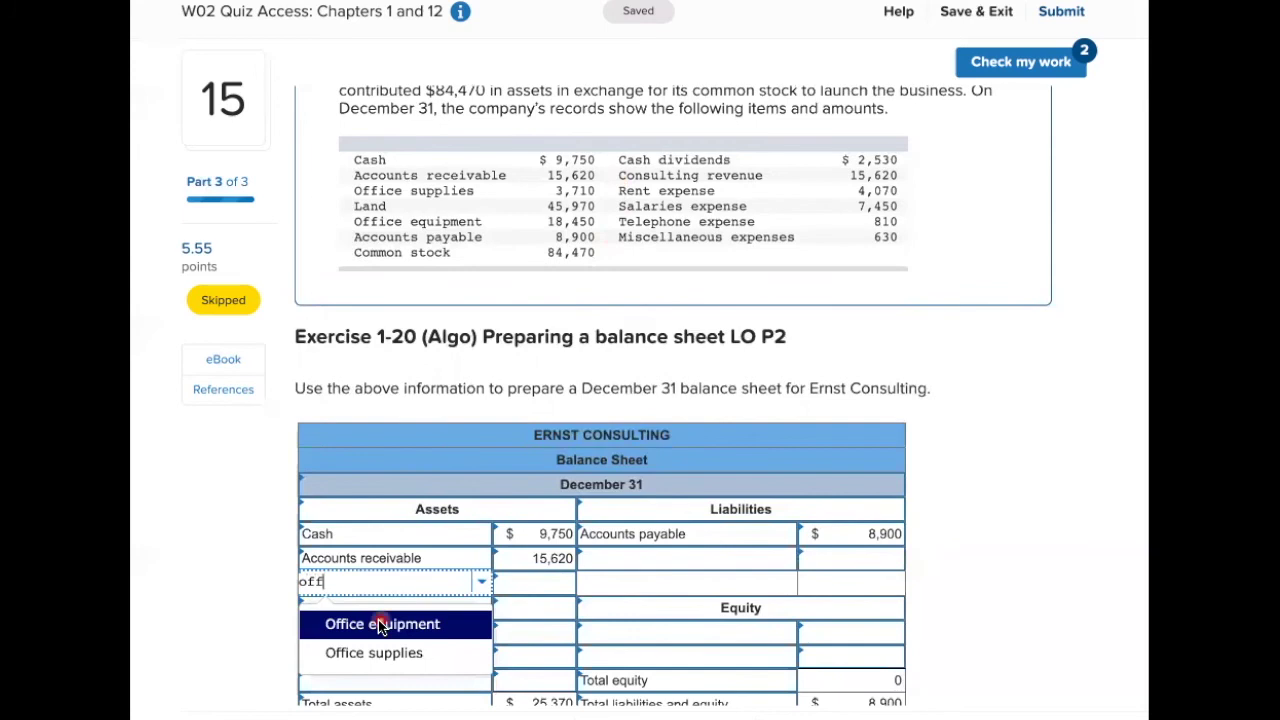
pyautogui.click(404, 652)
pyautogui.press('Tab')
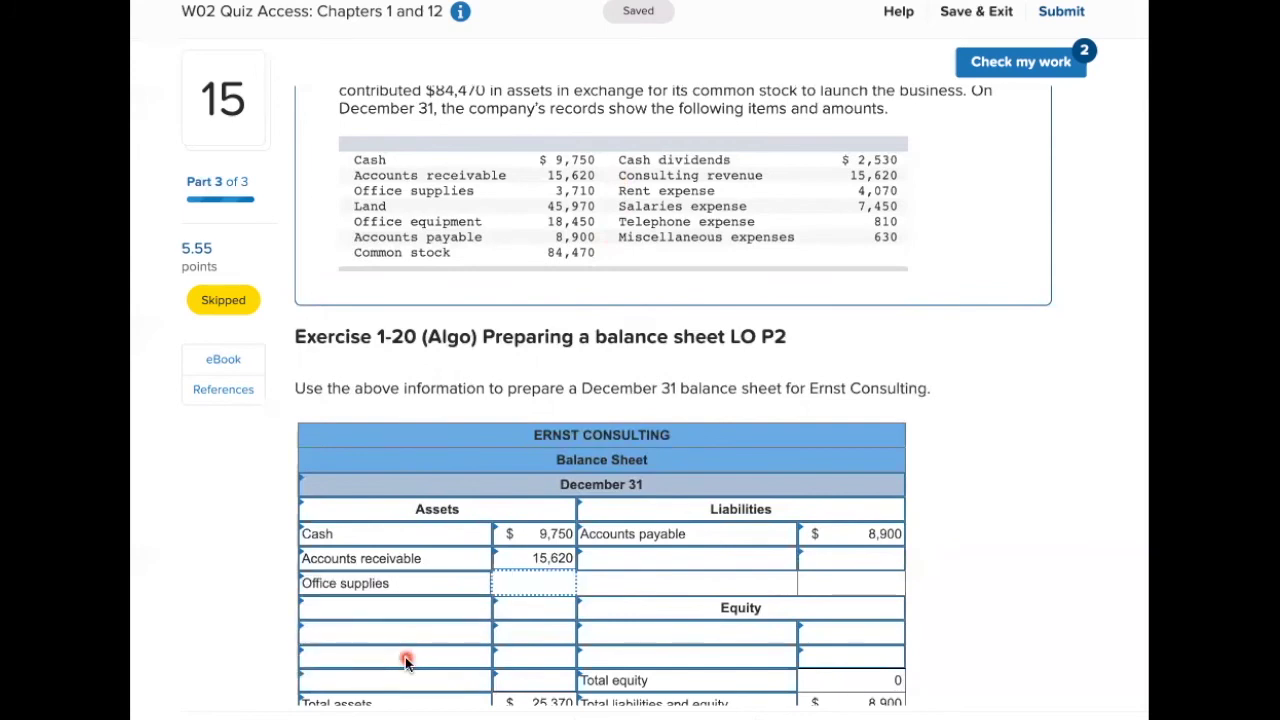
pyautogui.write('371')
pyautogui.press('Tab')
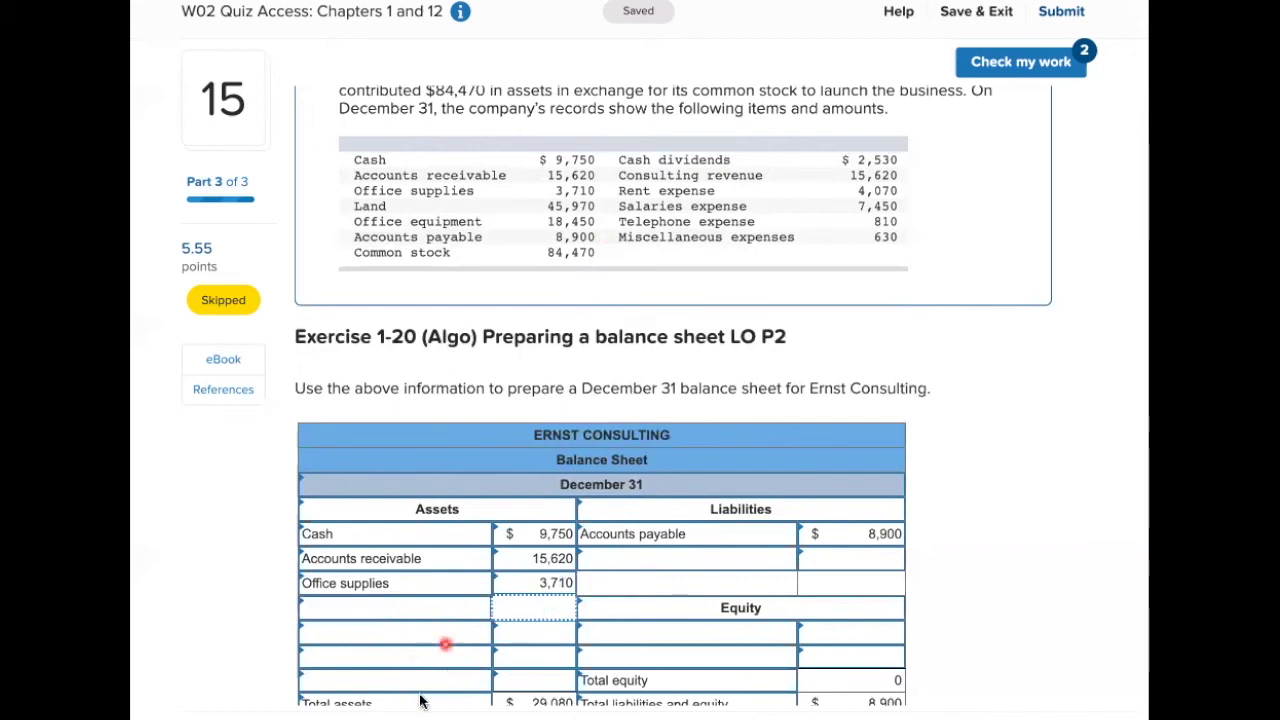
# - Enter Office equipment with an amount of 18,450 on the asset line below Office supplies
pyautogui.click(369, 610)
pyautogui.write('off')
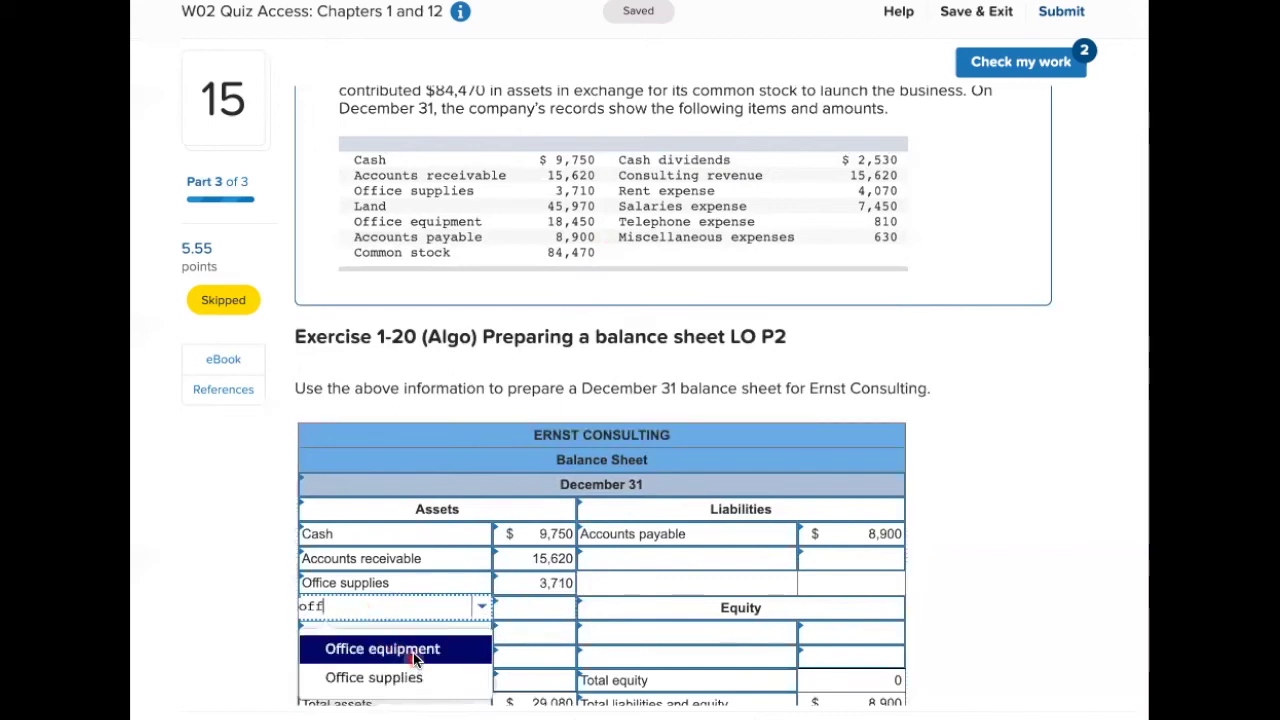
pyautogui.click(413, 652)
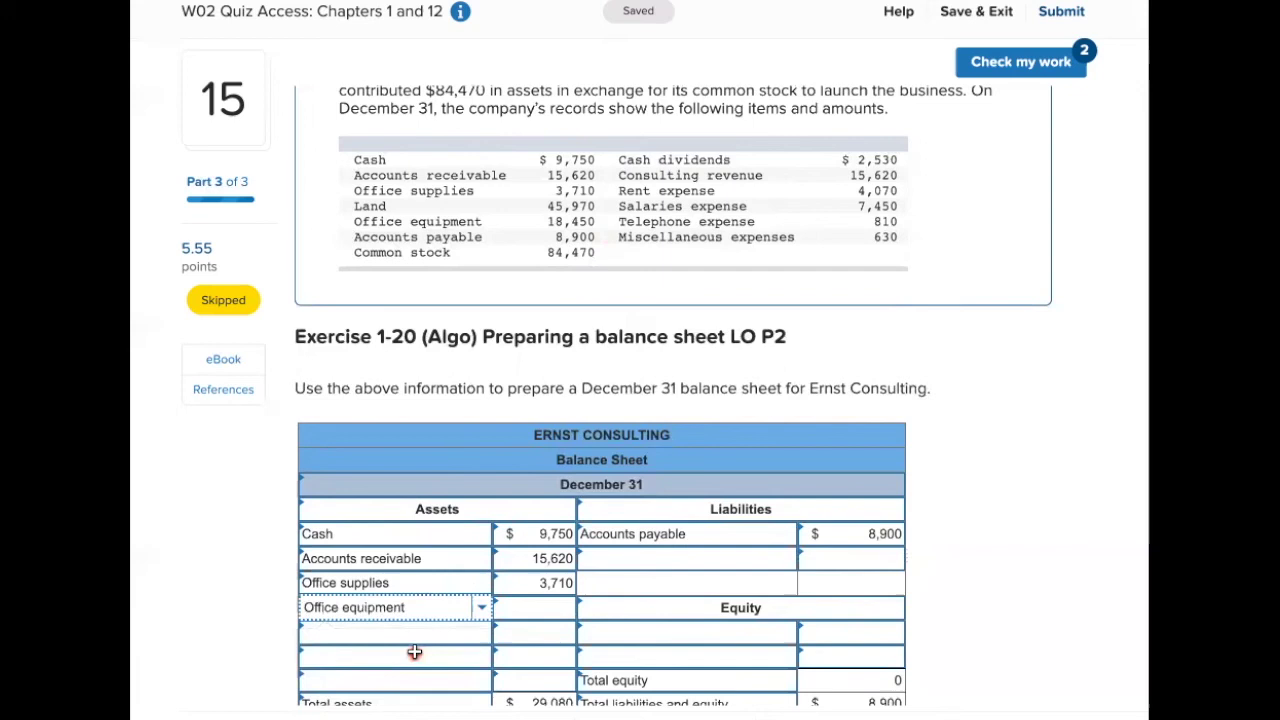
pyautogui.click(553, 603)
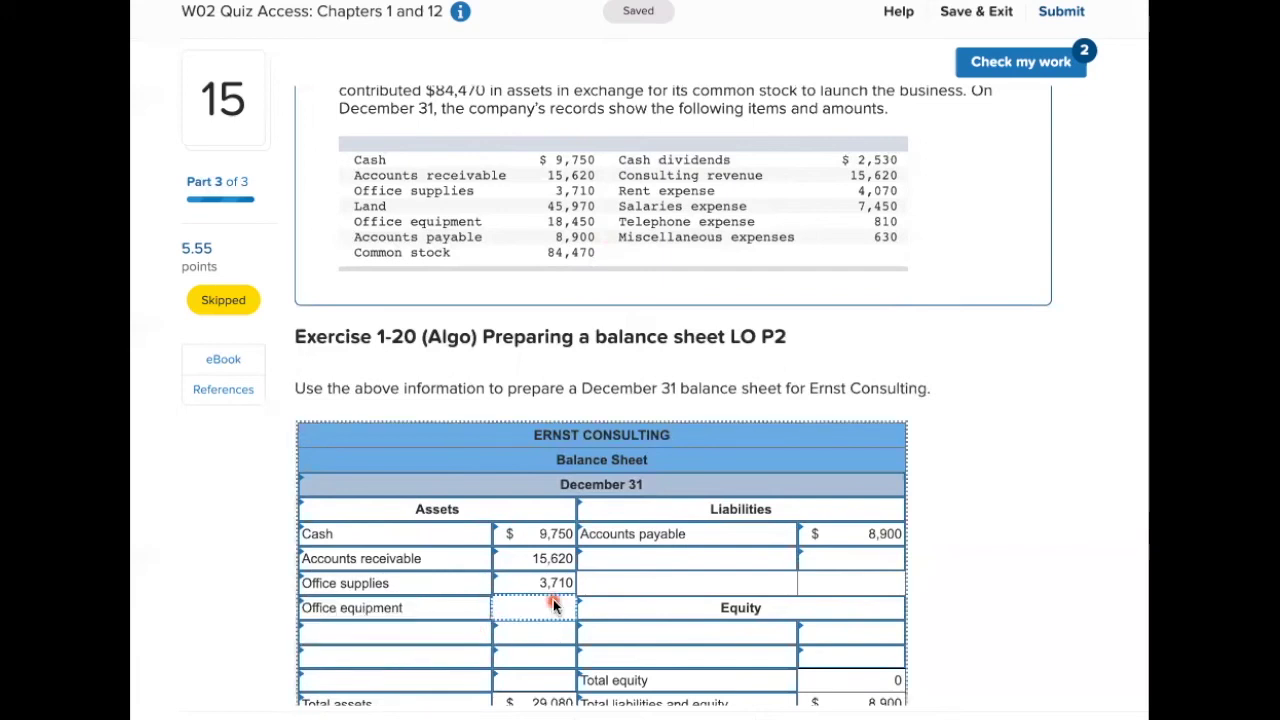
pyautogui.write('18')
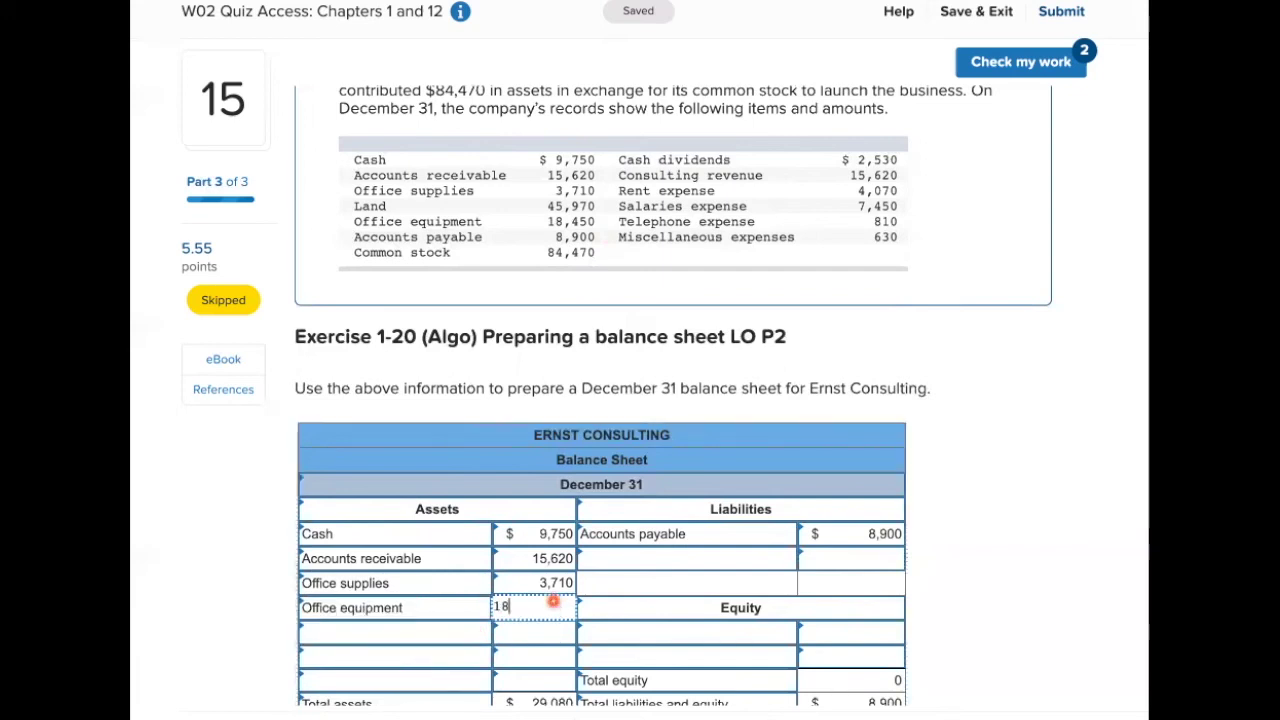
pyautogui.write(',450')
# - Enter Land with an amount of 45,970 on the asset line below Office equipment
pyautogui.click(413, 628)
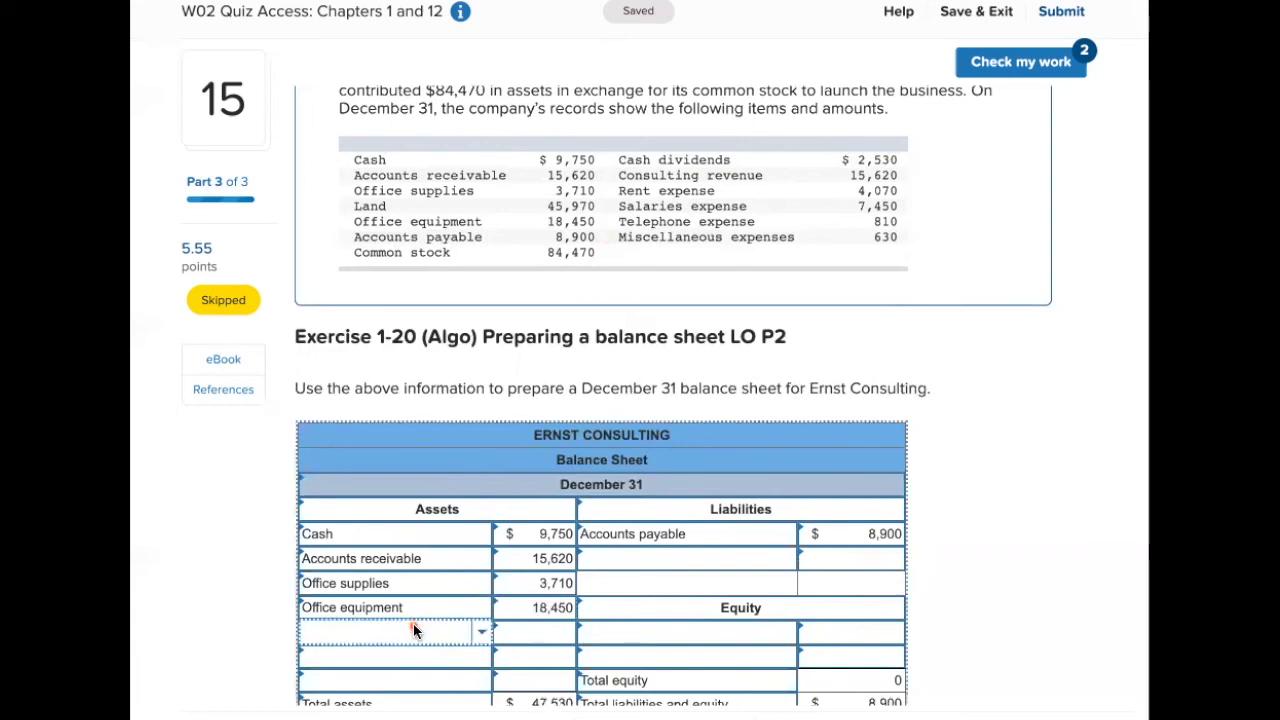
pyautogui.click(480, 633)
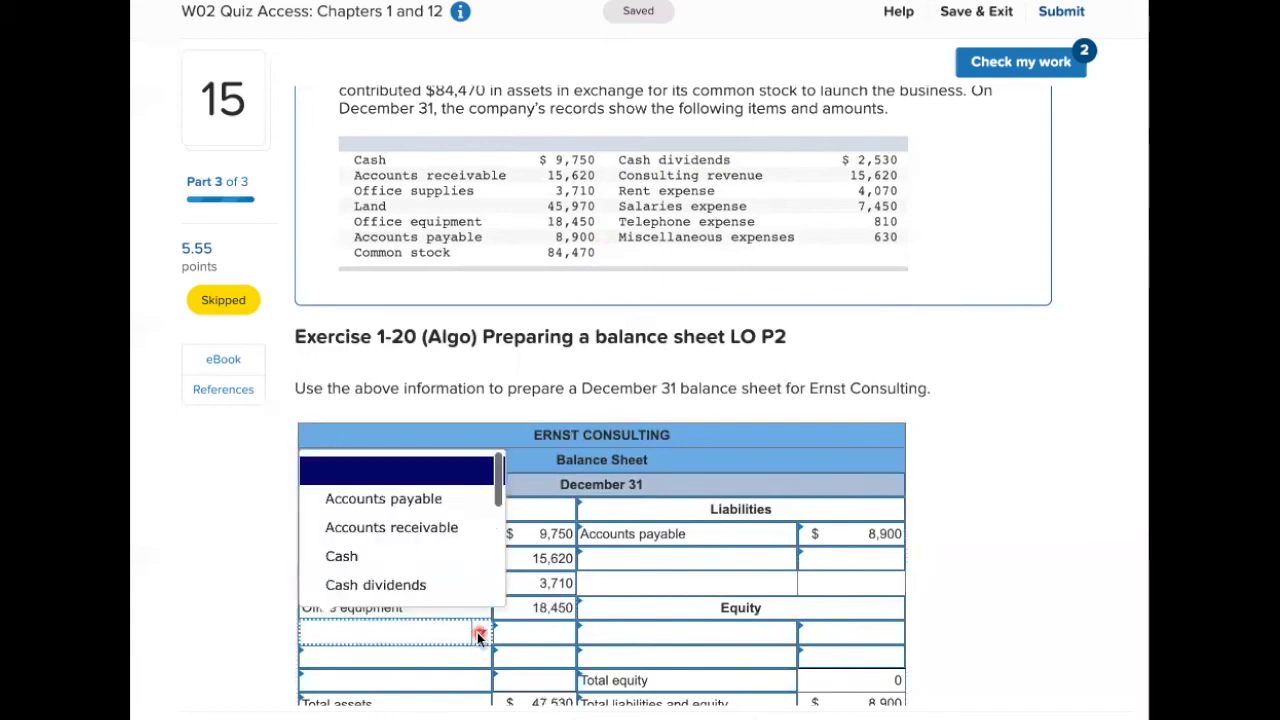
pyautogui.scroll(-3, 400, 540)
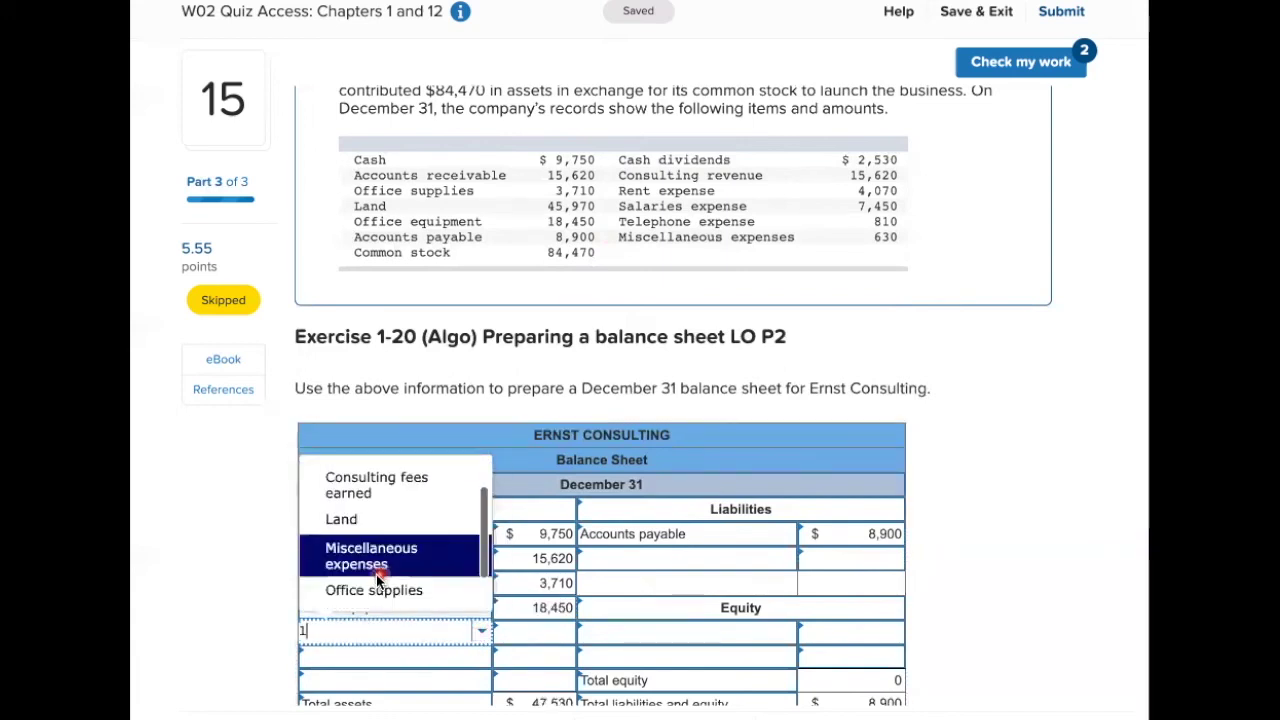
pyautogui.click(368, 518)
pyautogui.click(546, 636)
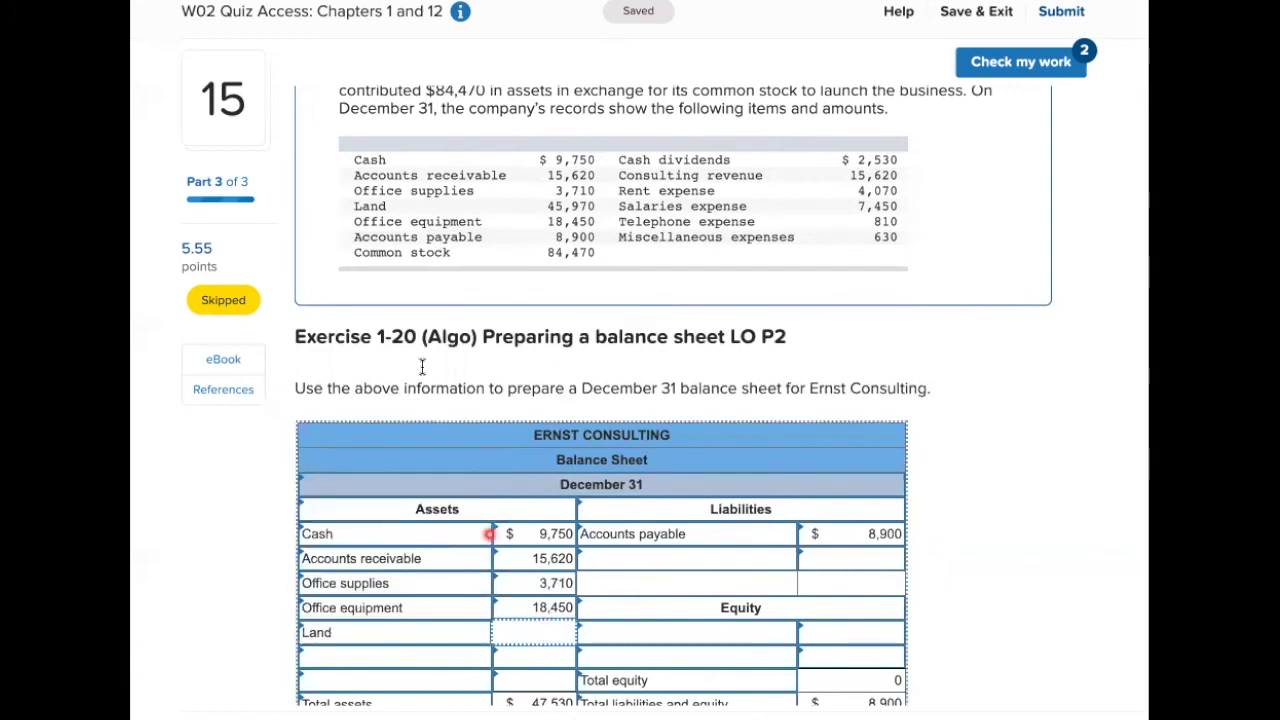
pyautogui.write('45,')
pyautogui.write('970')
pyautogui.press('Tab')
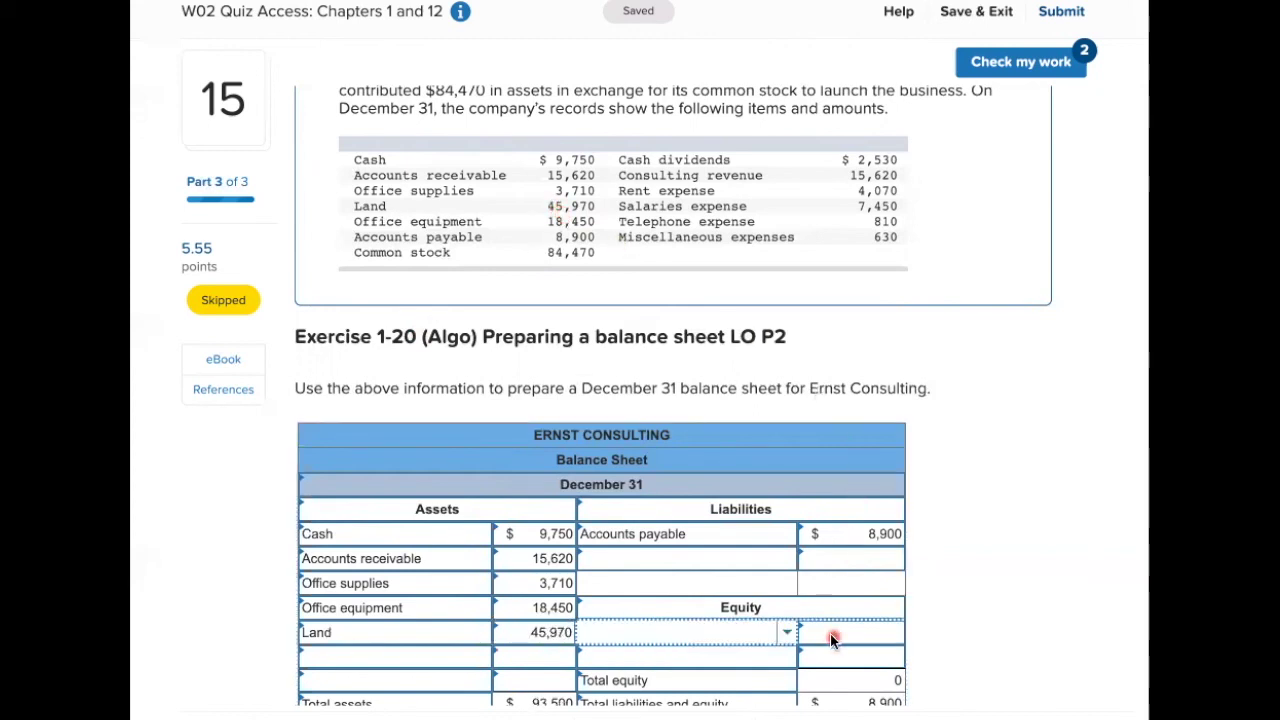
# - Choose Cash dividends as the first line under Equity
pyautogui.scroll(-2, 478, 651)
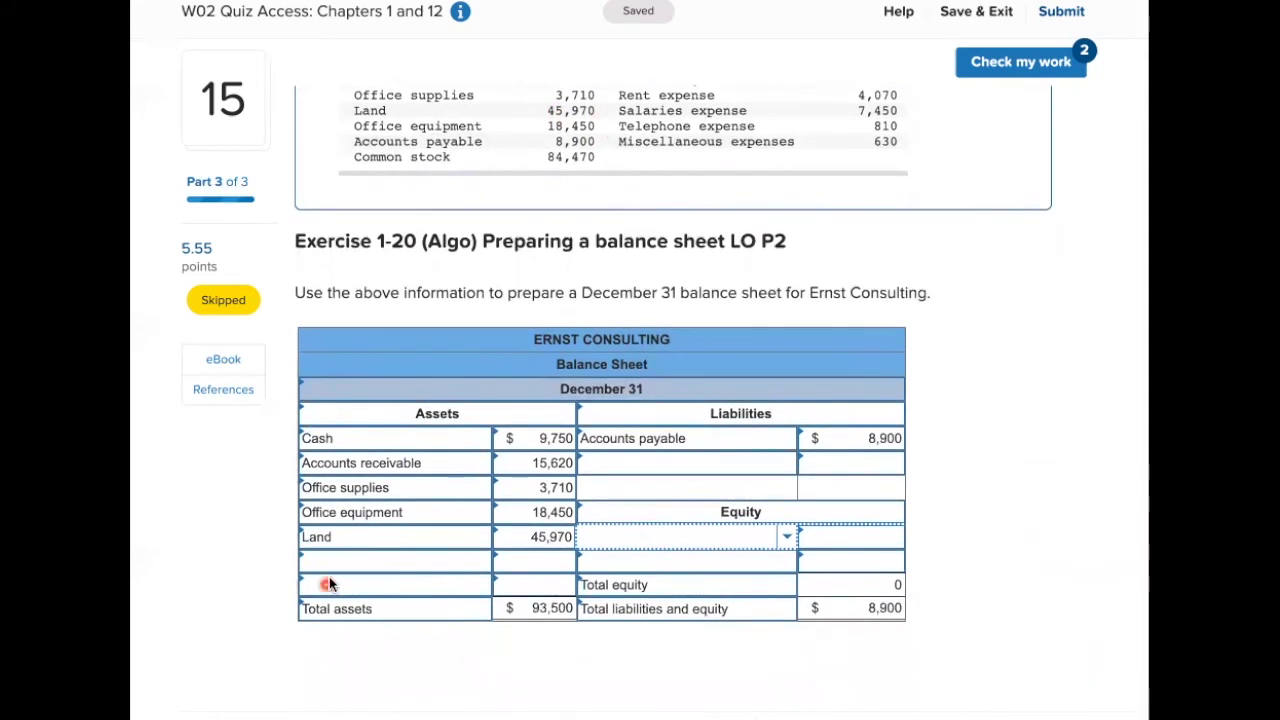
pyautogui.scroll(2, 471, 478)
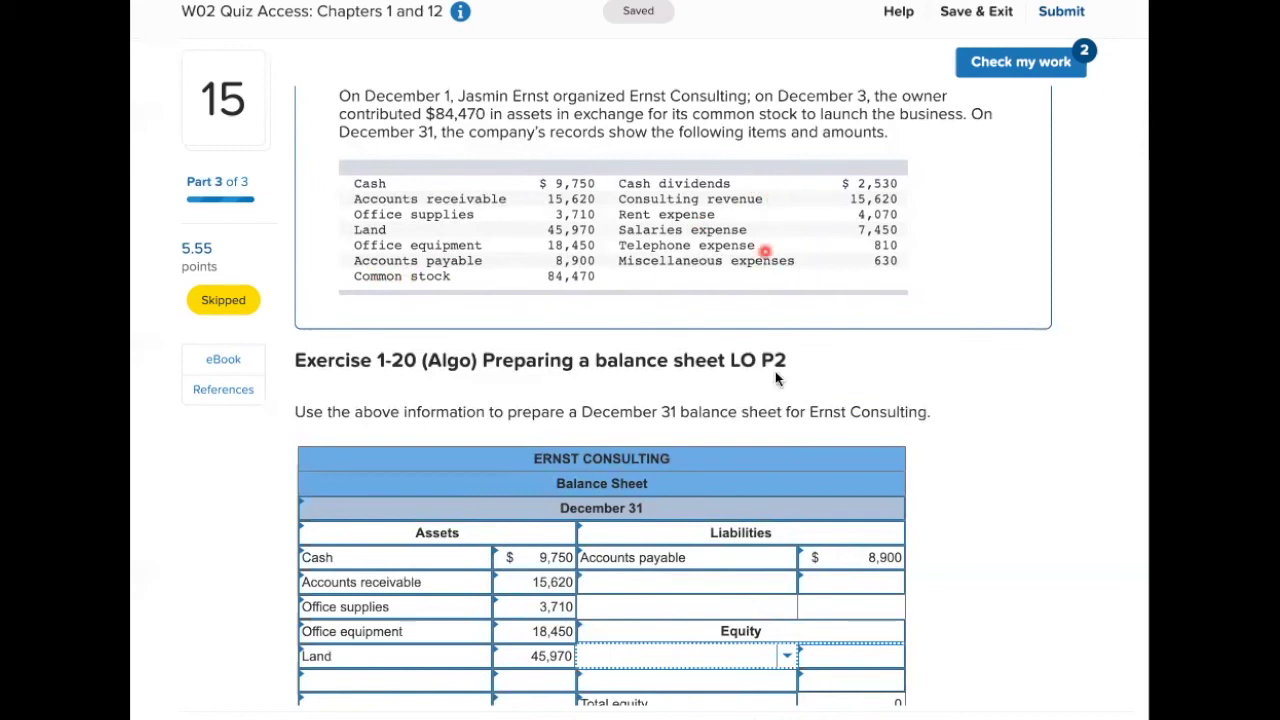
pyautogui.scroll(-1, 1036, 546)
pyautogui.scroll(1, 1036, 546)
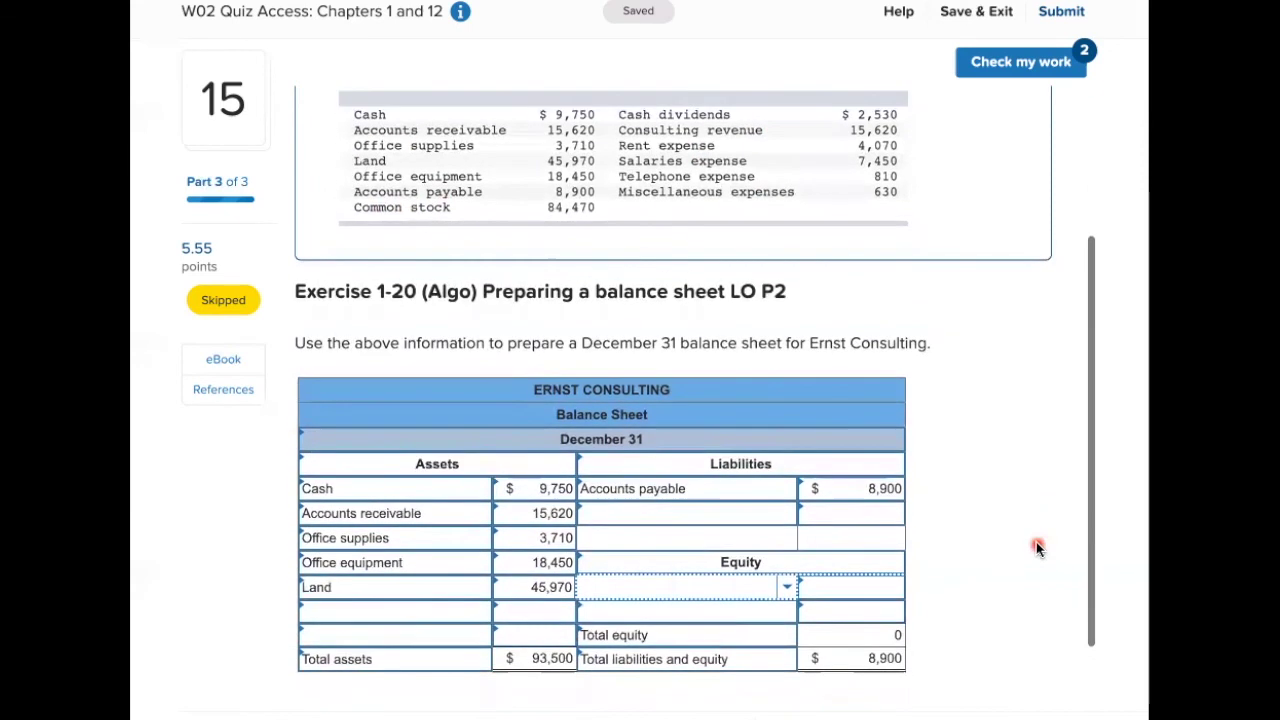
pyautogui.click(716, 587)
pyautogui.write('cas')
pyautogui.click(703, 658)
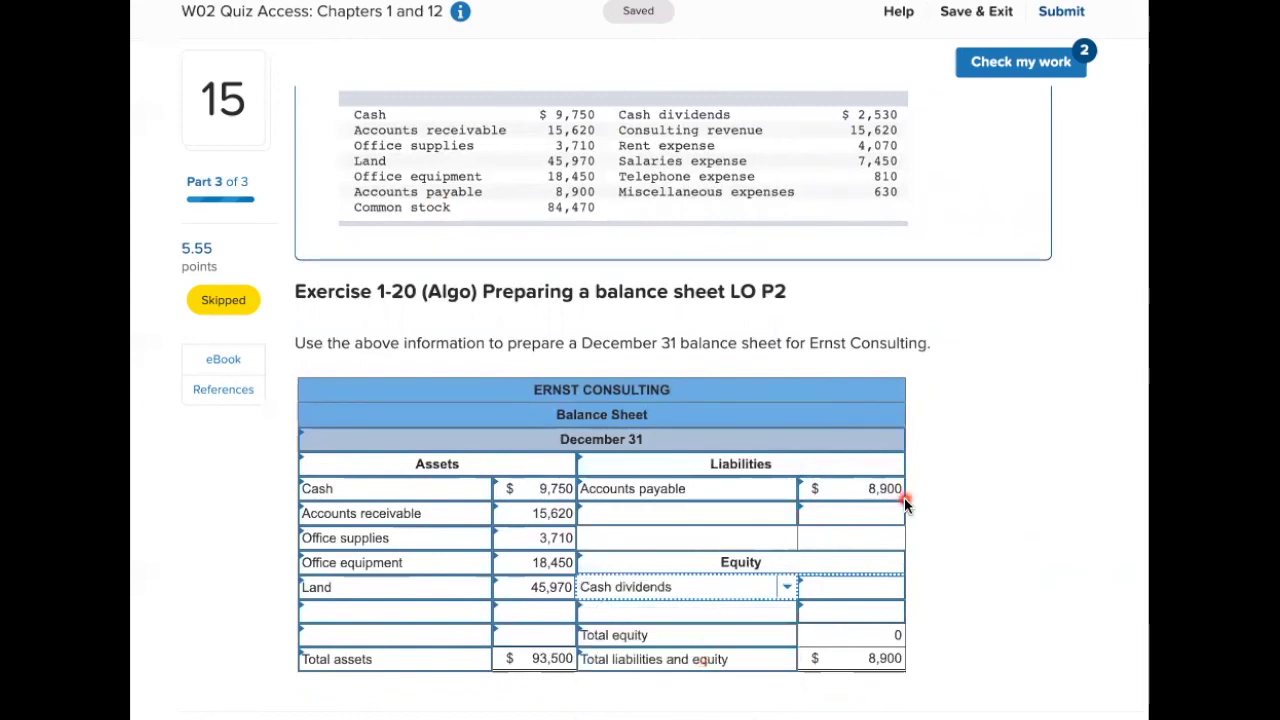
pyautogui.click(806, 575)
# - Set the first line under Equity to Common stock with an amount of 84,470
pyautogui.click(703, 587)
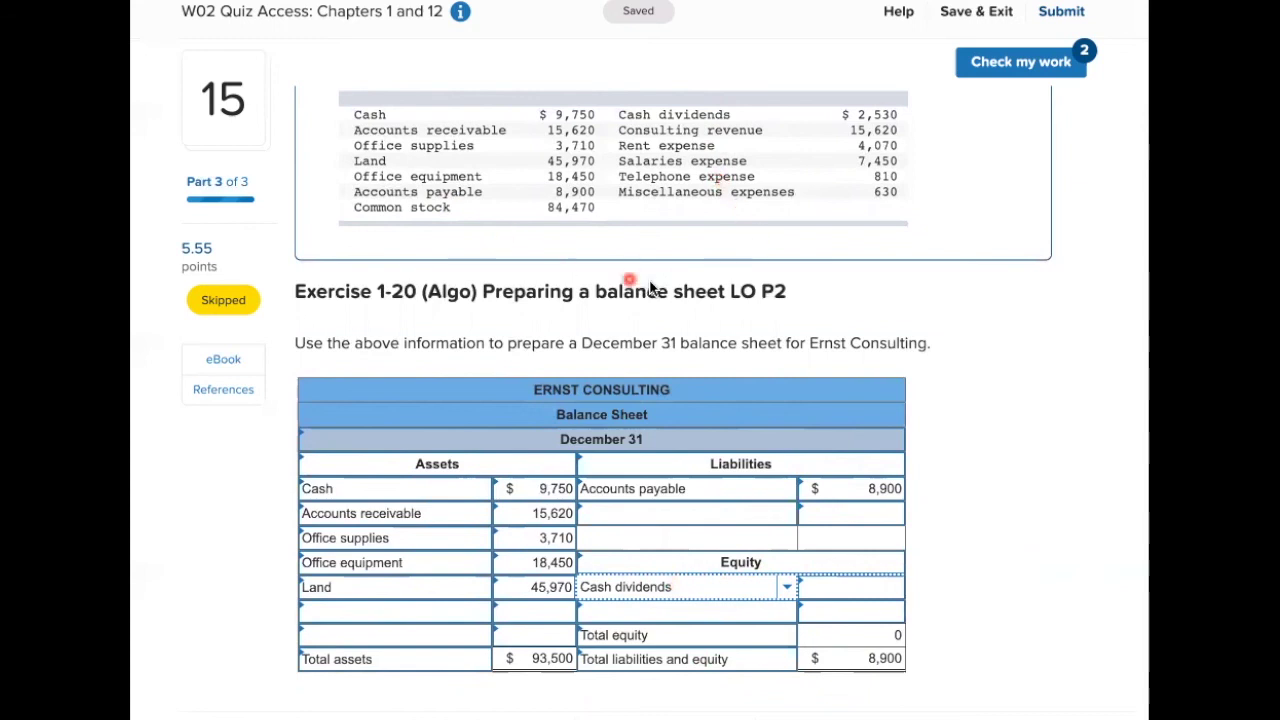
pyautogui.click(787, 588)
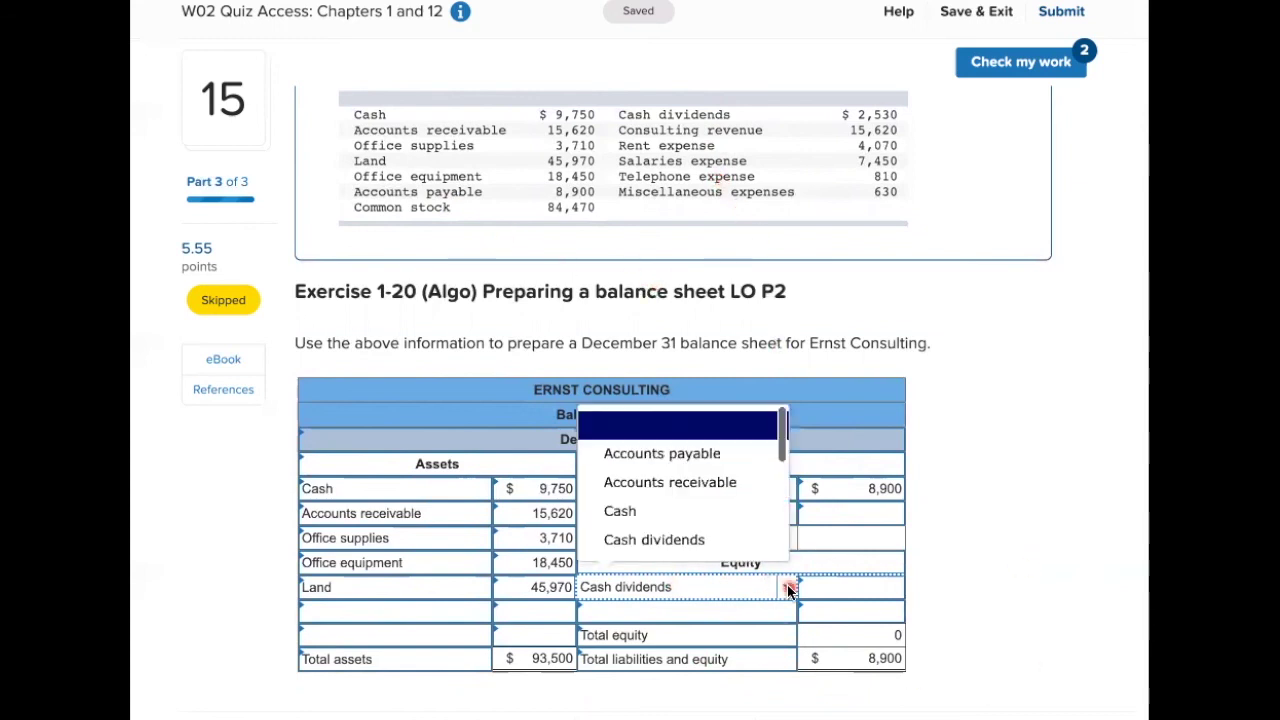
pyautogui.moveTo(783, 447); pyautogui.dragTo(781, 474)
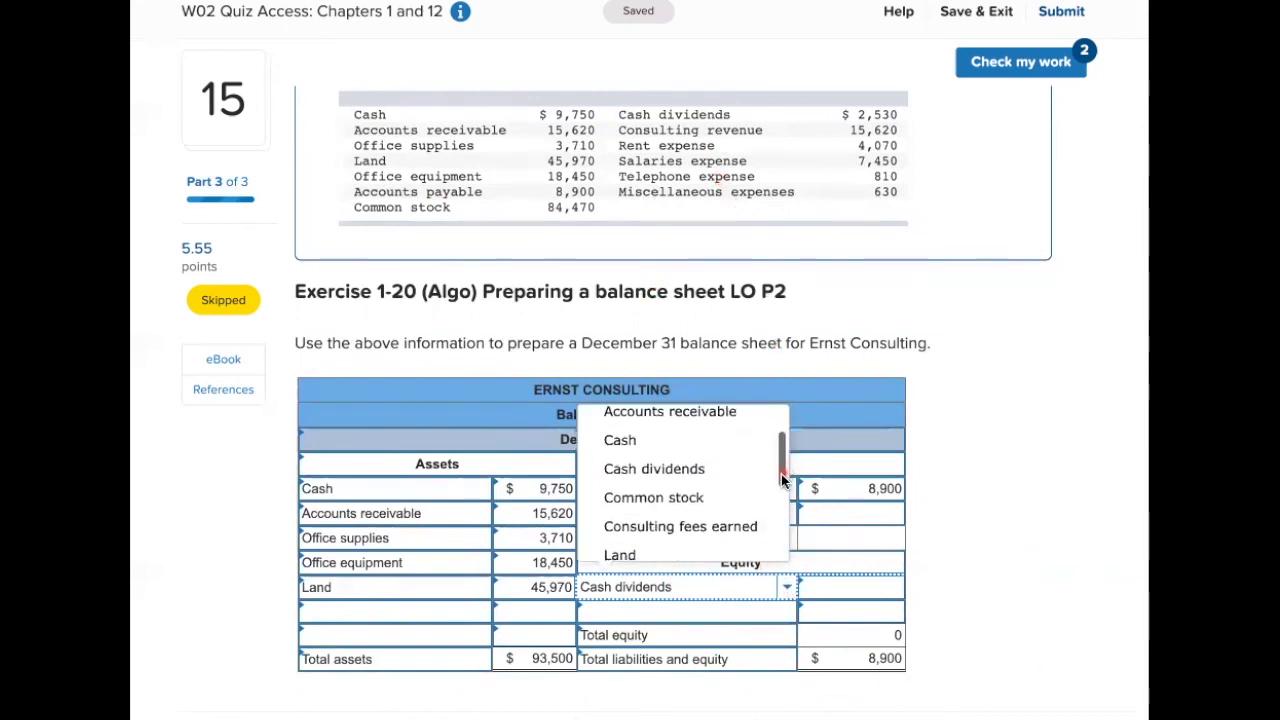
pyautogui.click(676, 492)
pyautogui.click(923, 423)
pyautogui.click(873, 537)
pyautogui.click(864, 589)
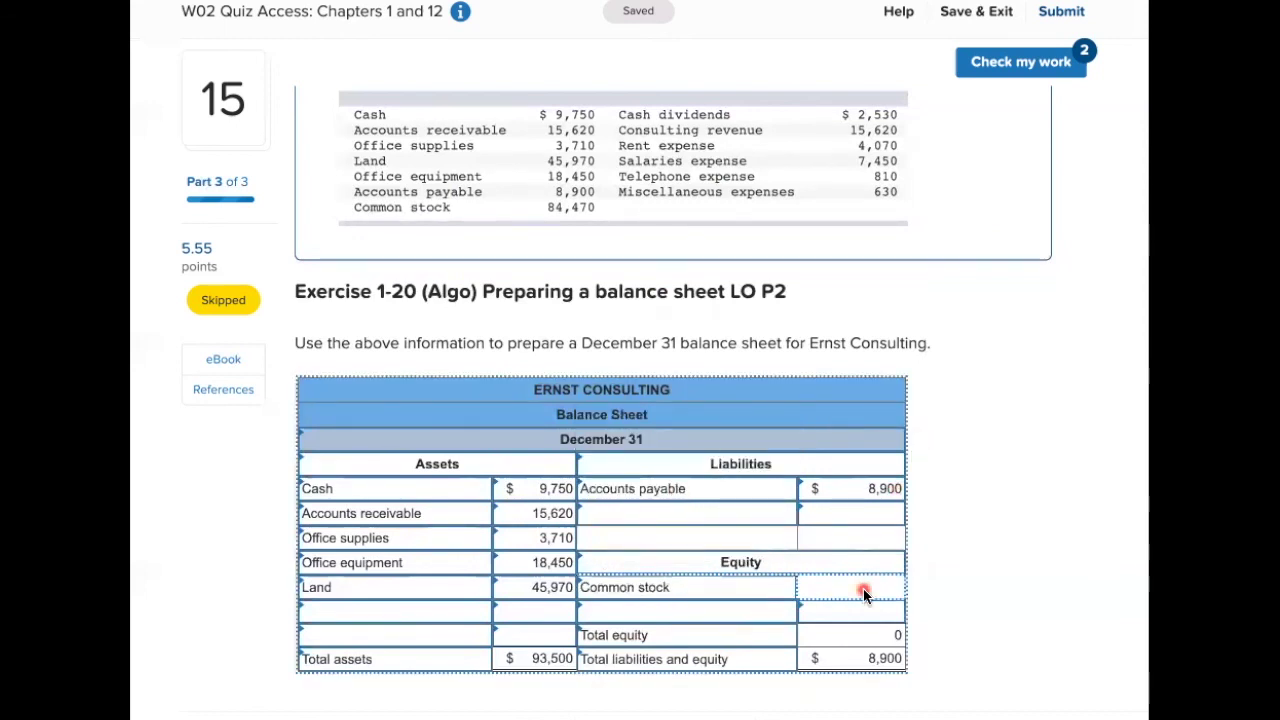
pyautogui.write('84470')
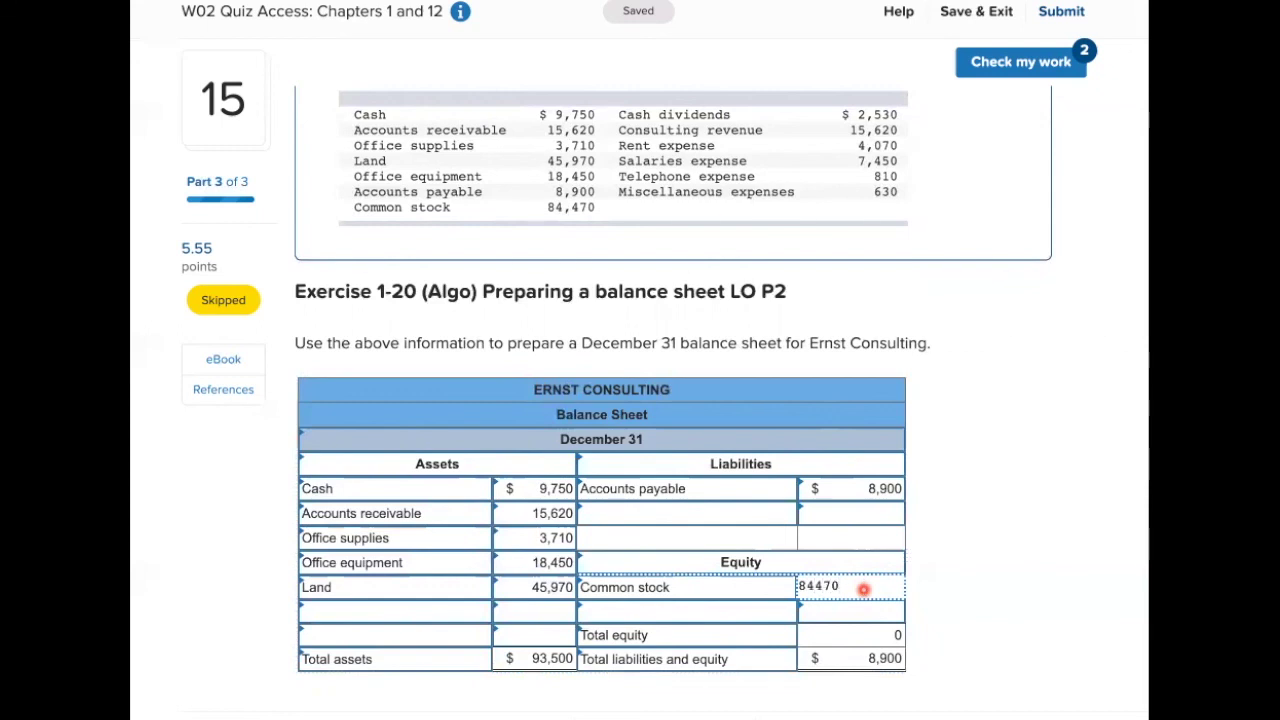
# - Enter Retained earnings with an amount of 130 on the equity line below Common stock
pyautogui.click(750, 611)
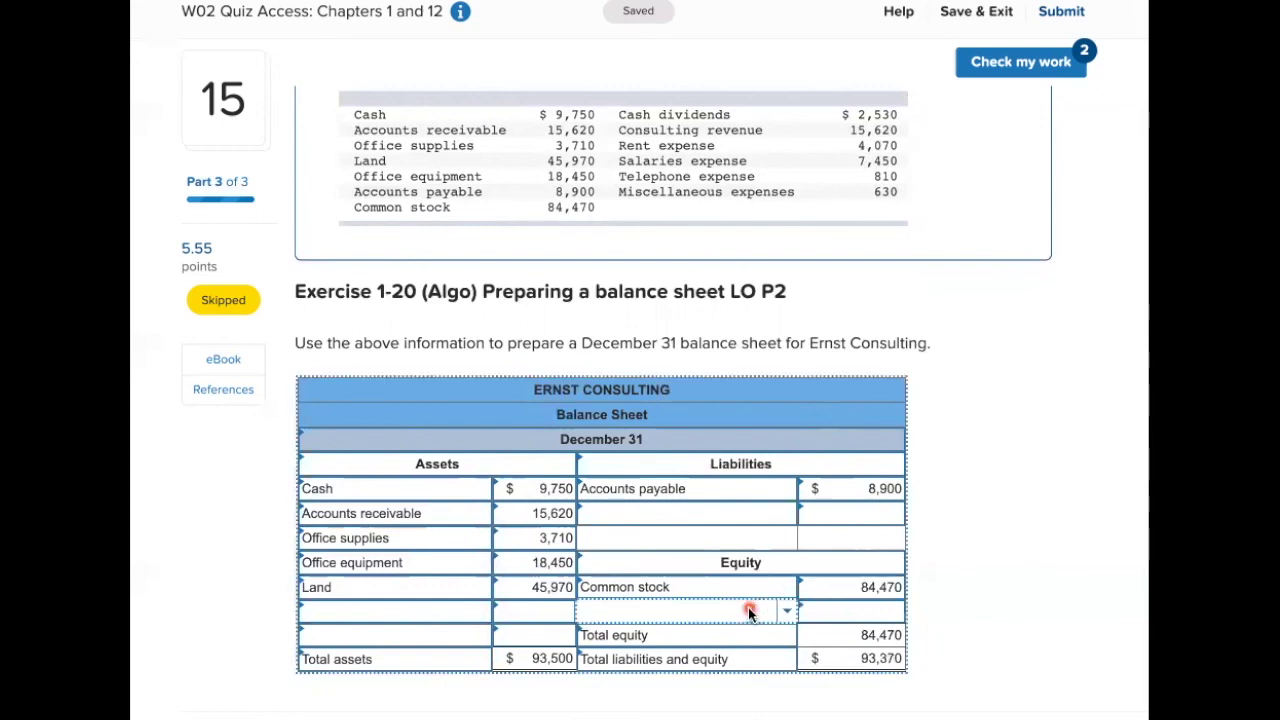
pyautogui.click(784, 612)
pyautogui.write('ret')
pyautogui.click(700, 652)
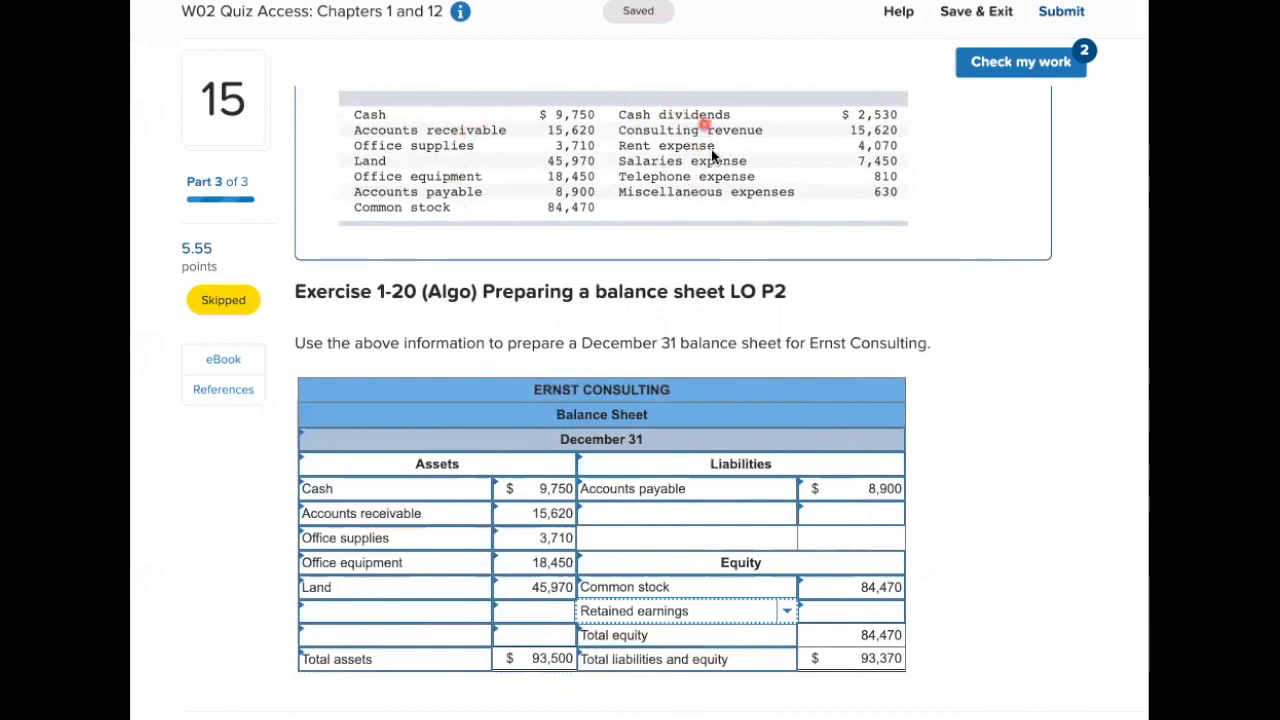
pyautogui.scroll(-1, 828, 305)
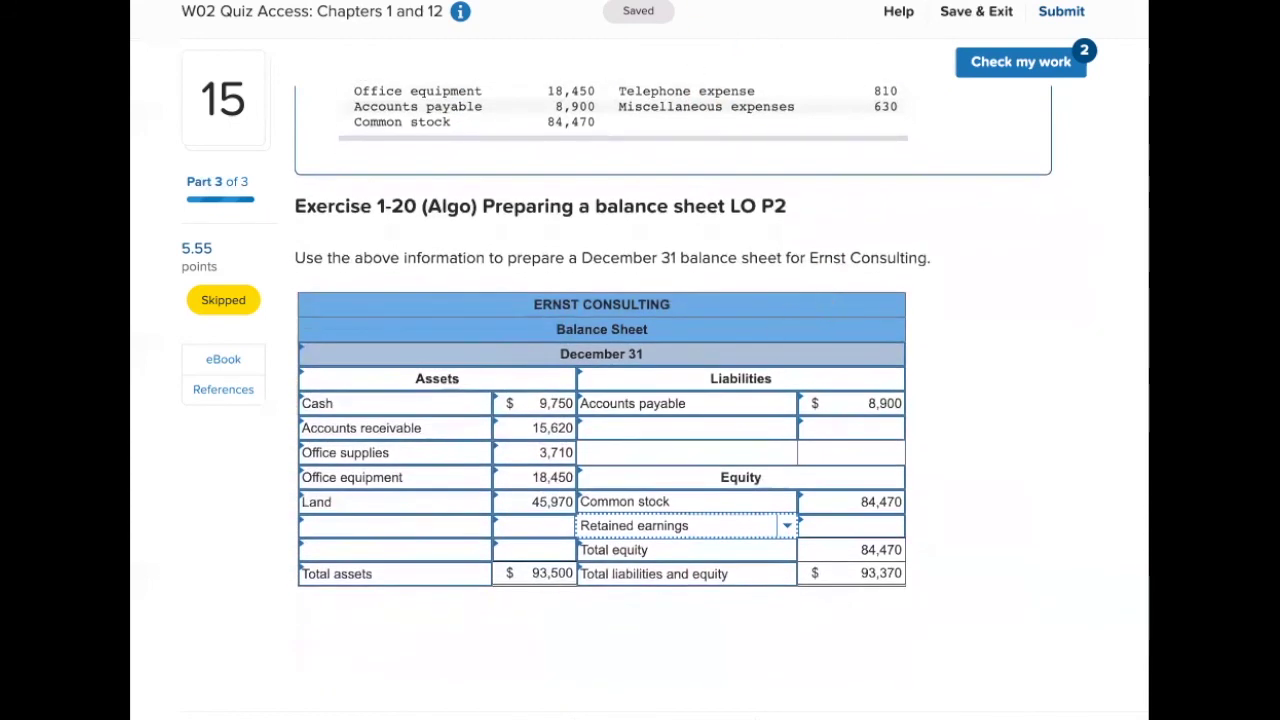
pyautogui.click(871, 525)
pyautogui.write('130')
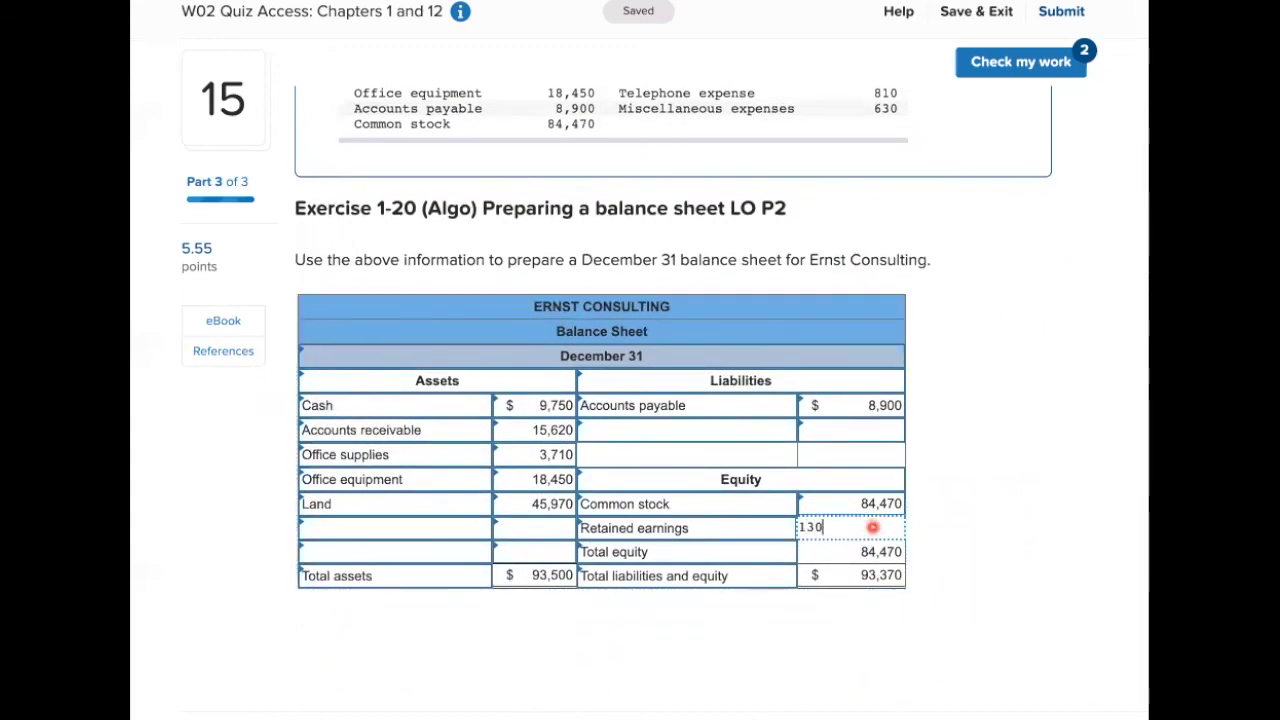
pyautogui.click(931, 520)
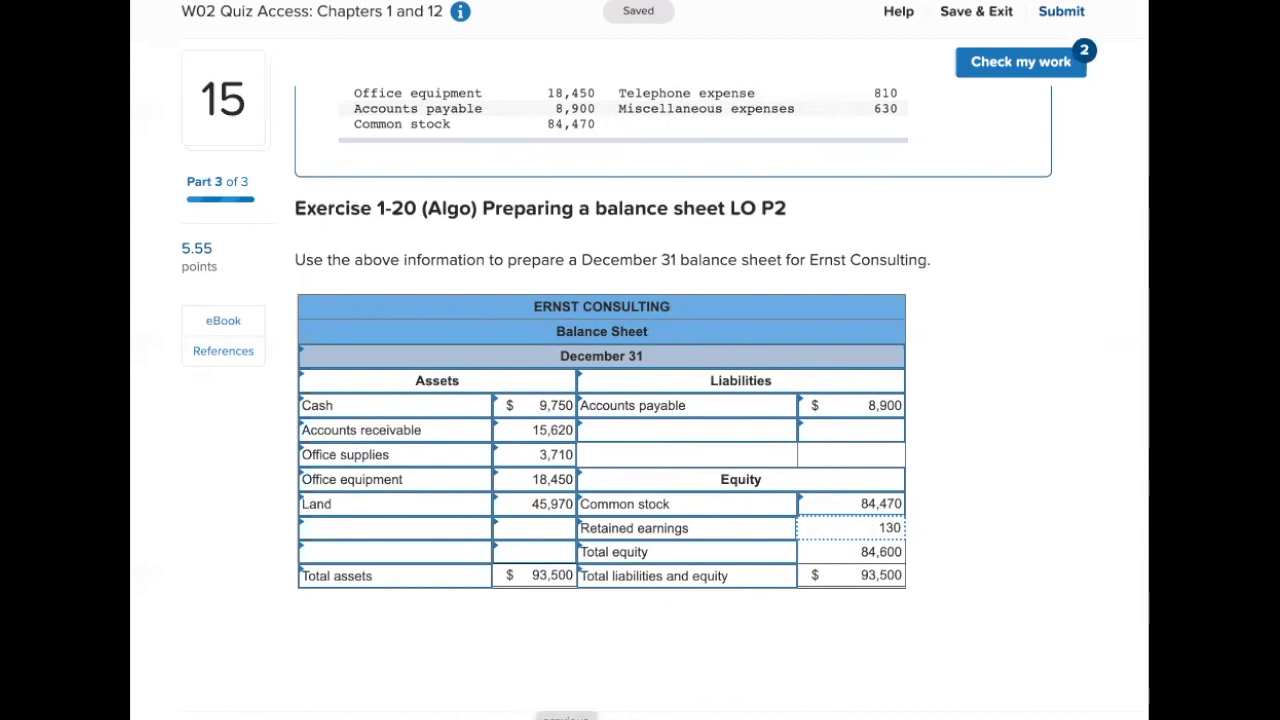
# - Go back to Exercise 1-18 and review the net income on the completed income statement
pyautogui.click(565, 716)
pyautogui.click(565, 716)
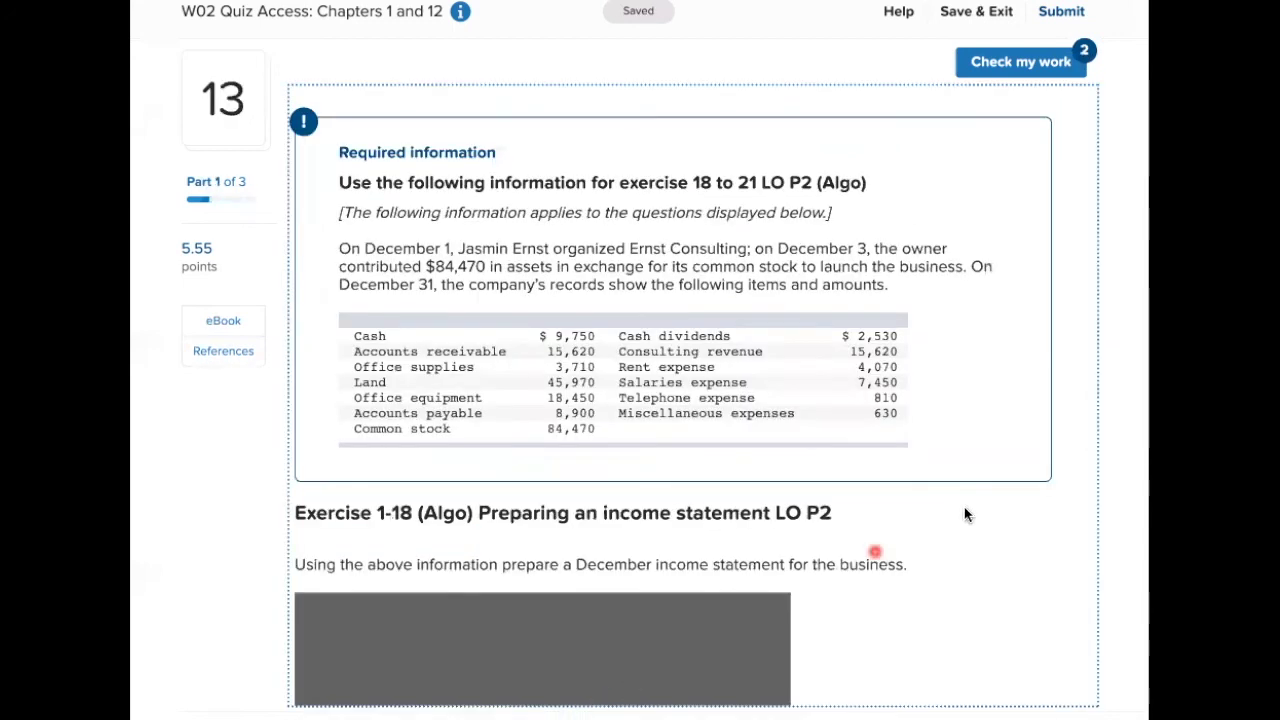
pyautogui.scroll(-3, 964, 510)
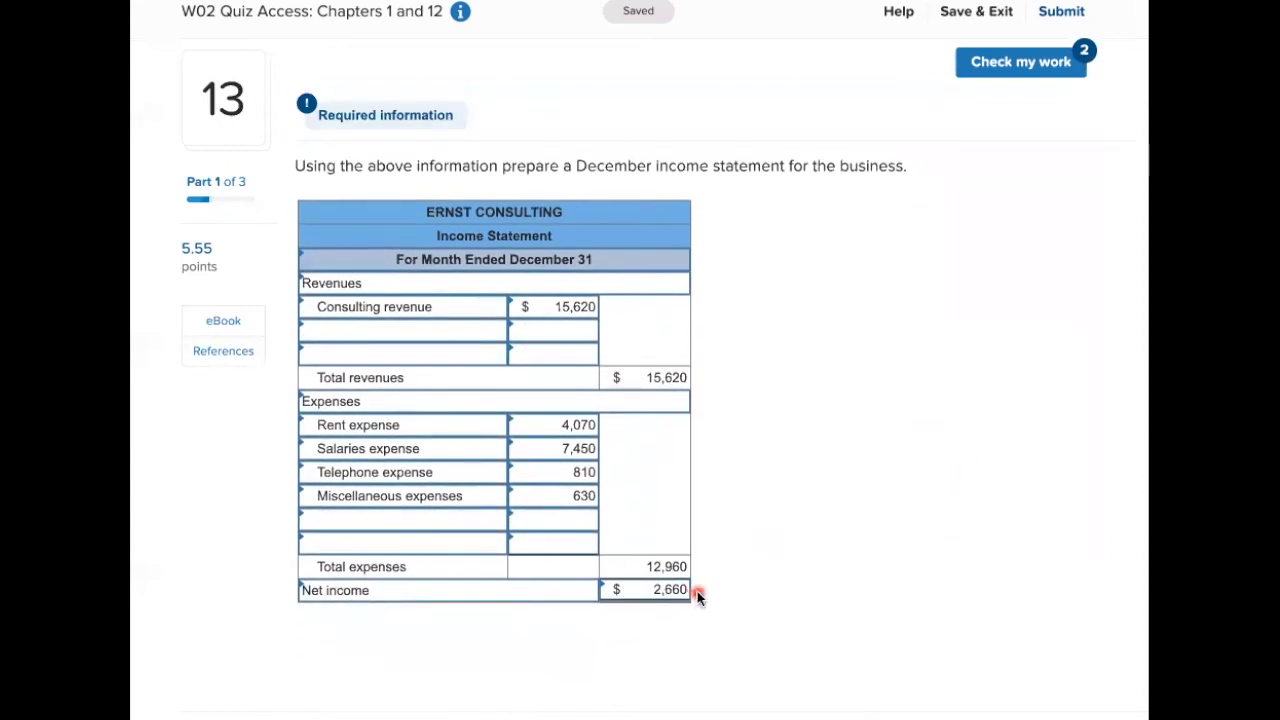
# - Return to Exercise 1-20 and compare total assets with total liabilities and equity on the balance sheet
pyautogui.click(830, 716)
pyautogui.scroll(-3, 810, 521)
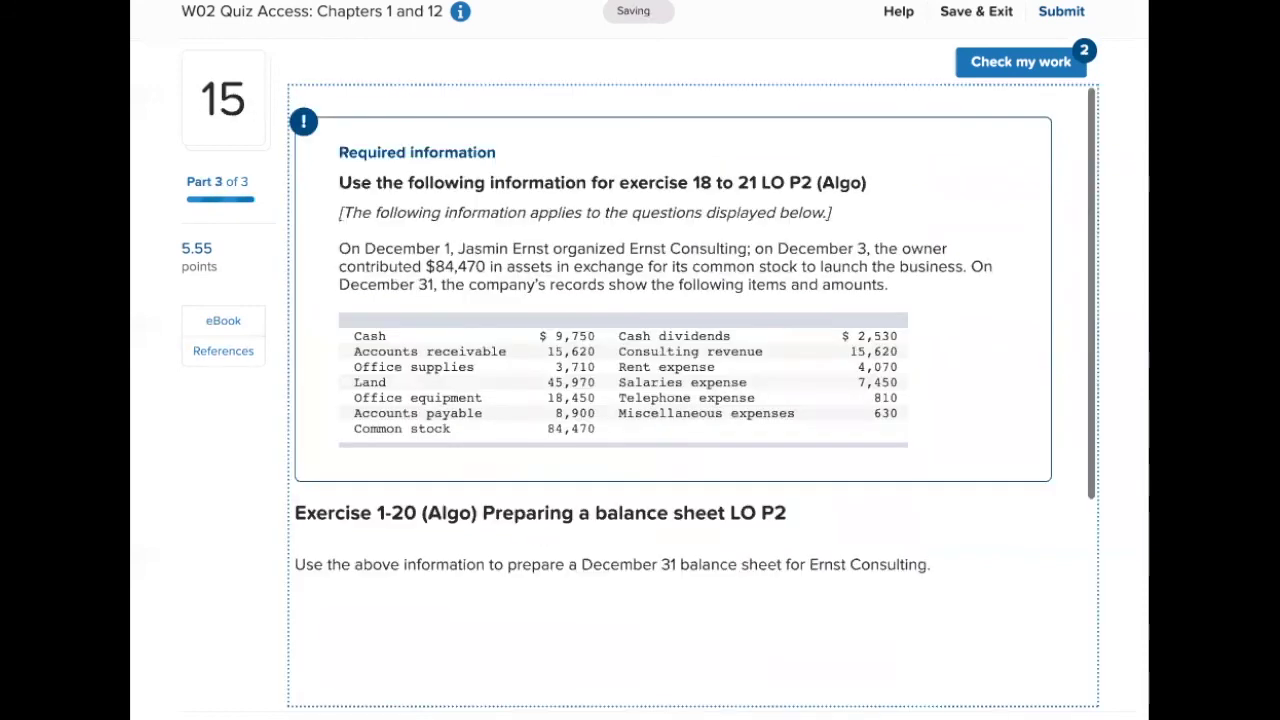
pyautogui.scroll(-2, 808, 540)
pyautogui.scroll(-1, 808, 540)
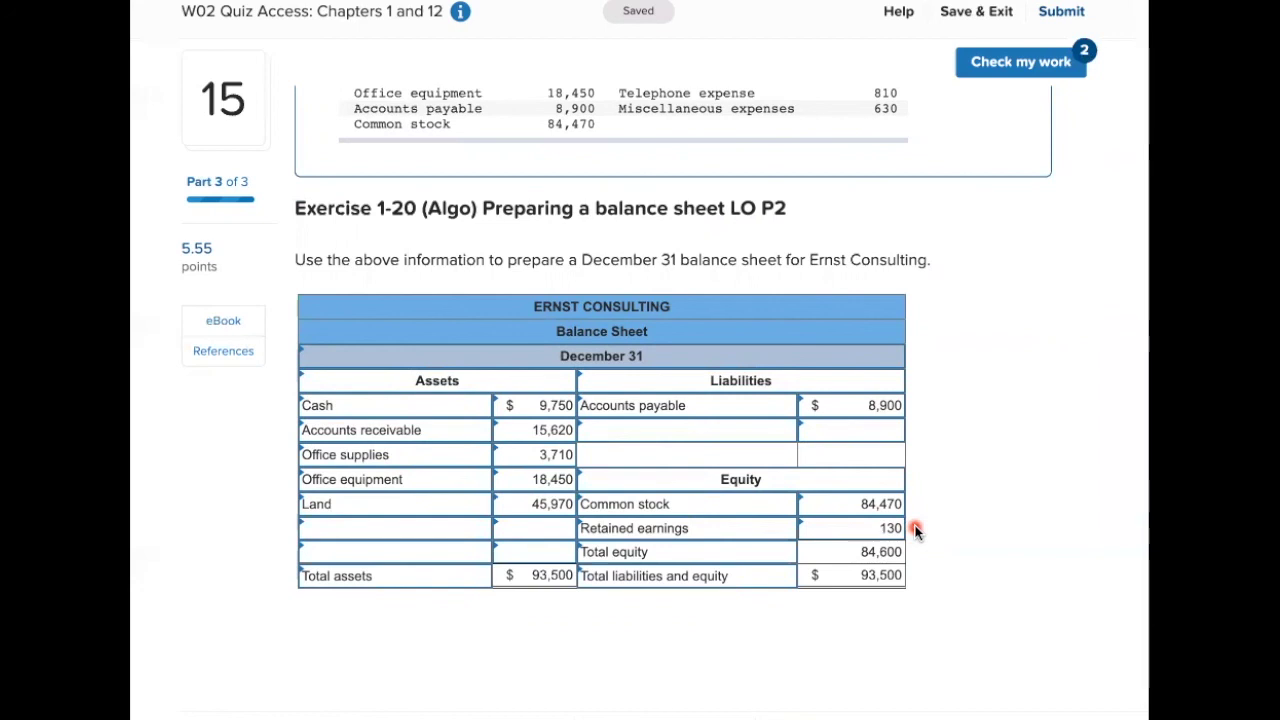
pyautogui.scroll(-1, 933, 565)
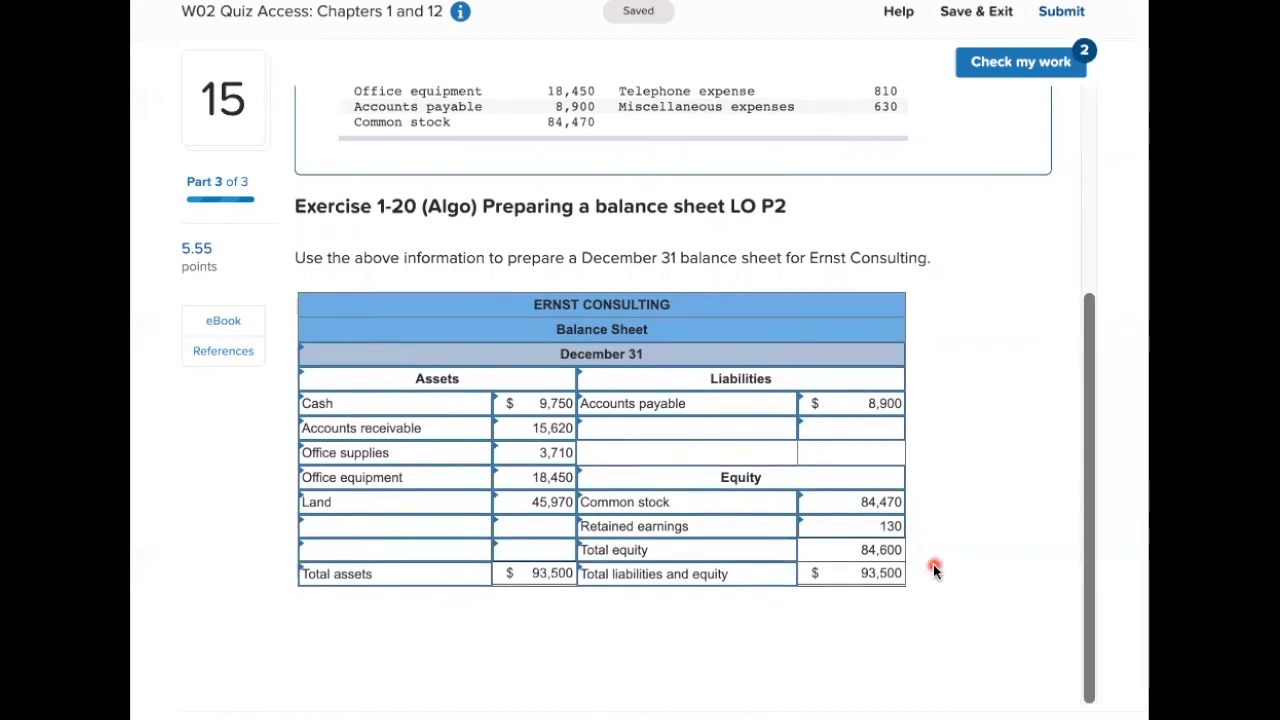
pyautogui.scroll(1, 933, 568)
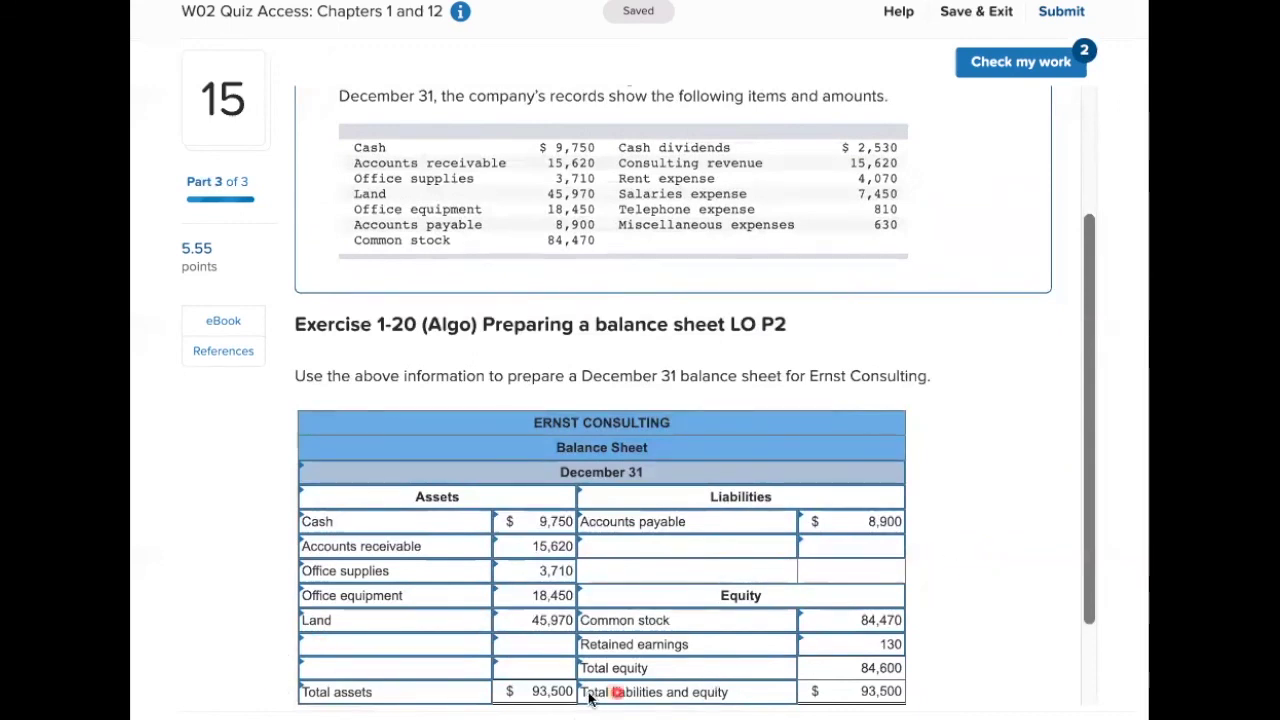
pyautogui.scroll(-1, 575, 690)
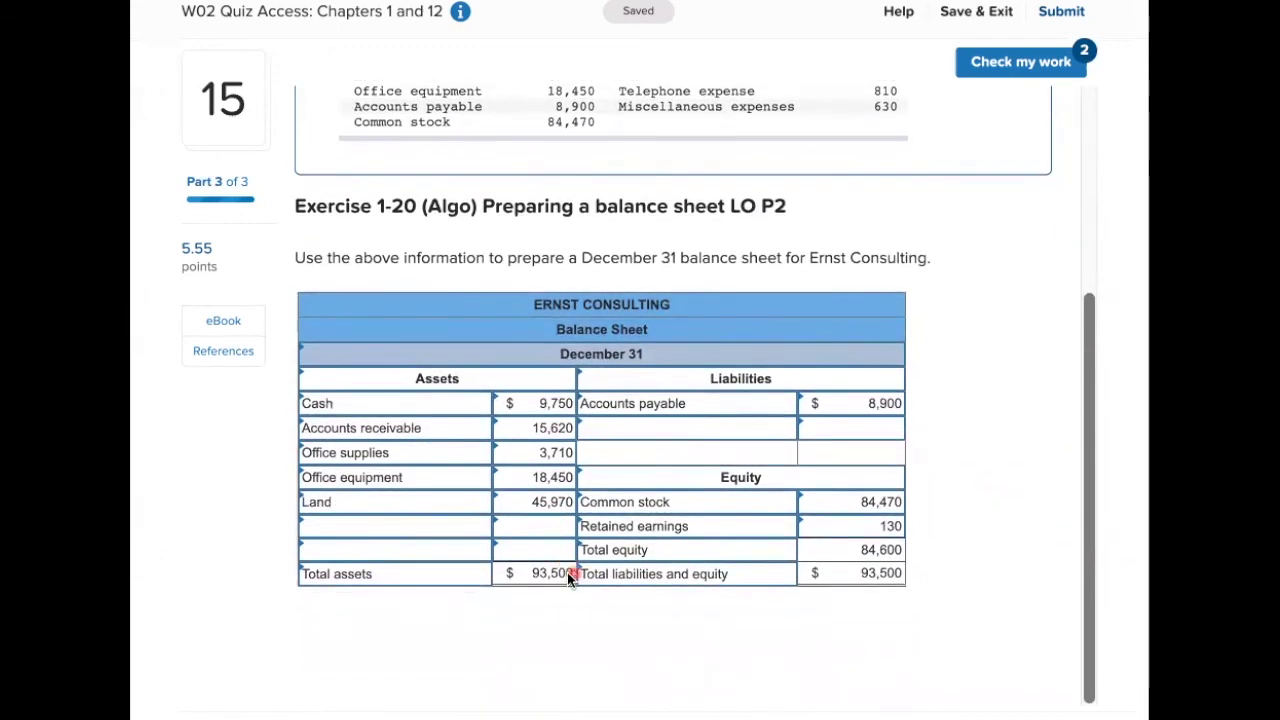